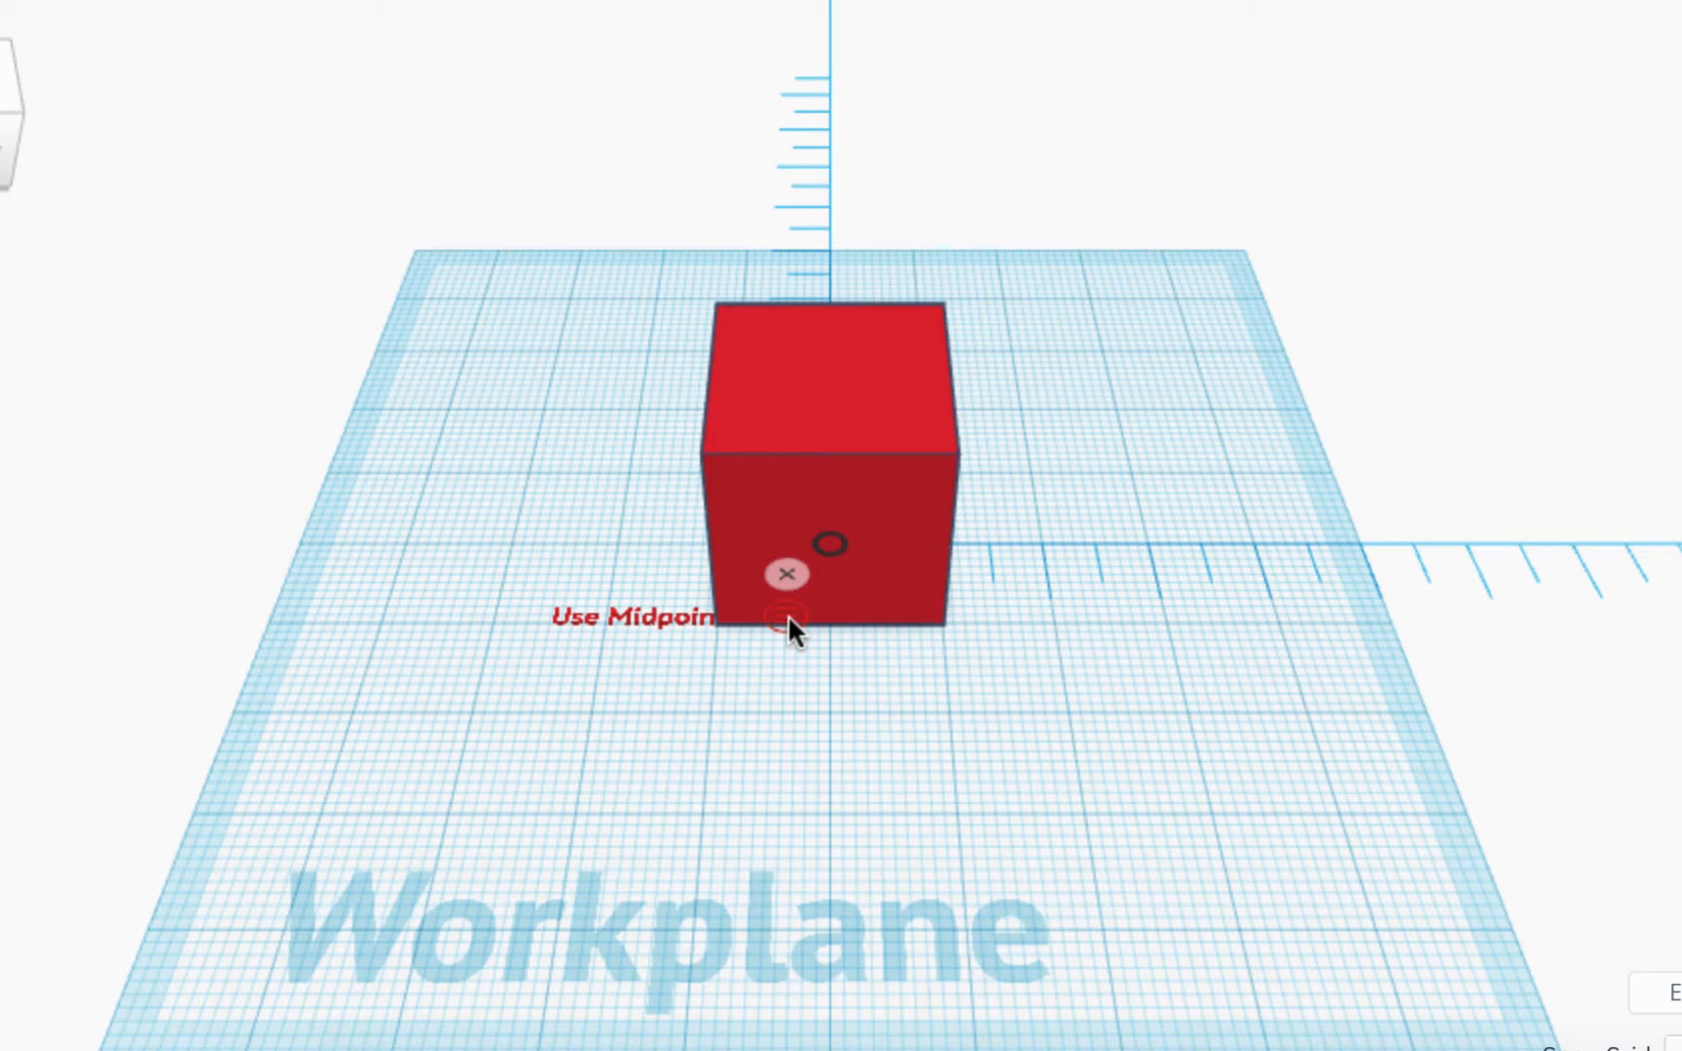
Step: Select the red box, switch the ruler to measure from its midpoint, and collapse the box's shape settings
{"action": "left_click", "coordinate": [893, 316]}
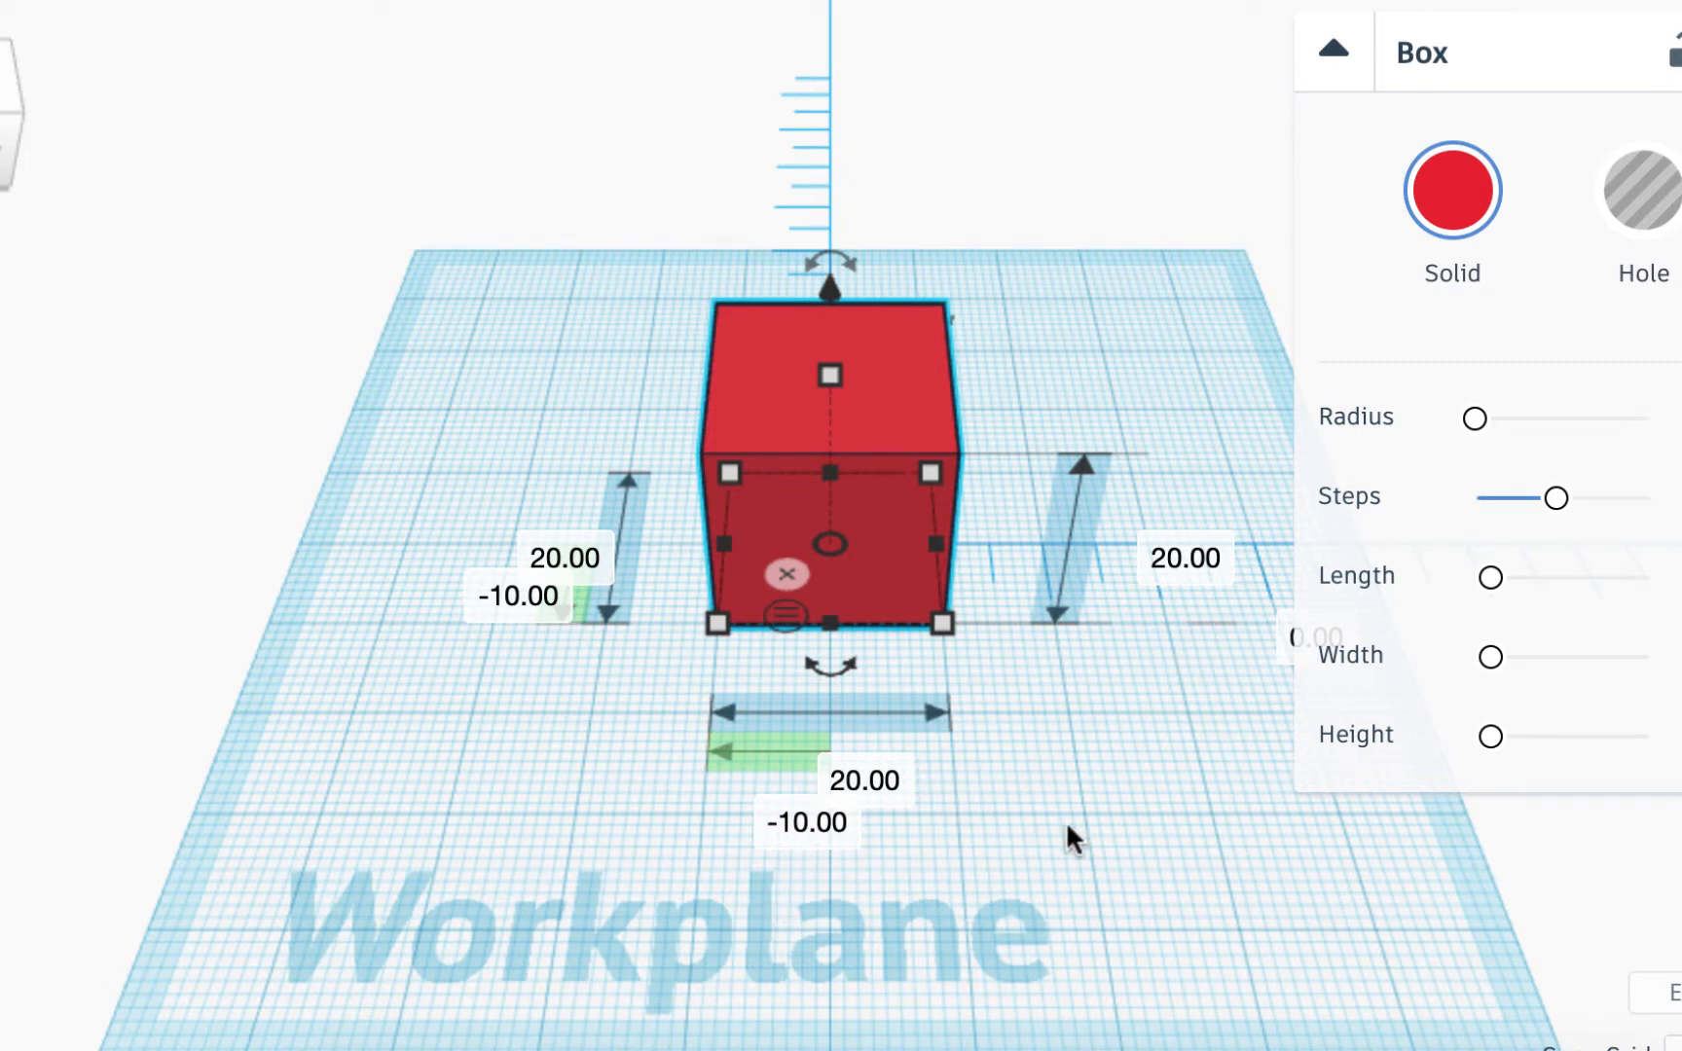
{"action": "left_click", "coordinate": [784, 616]}
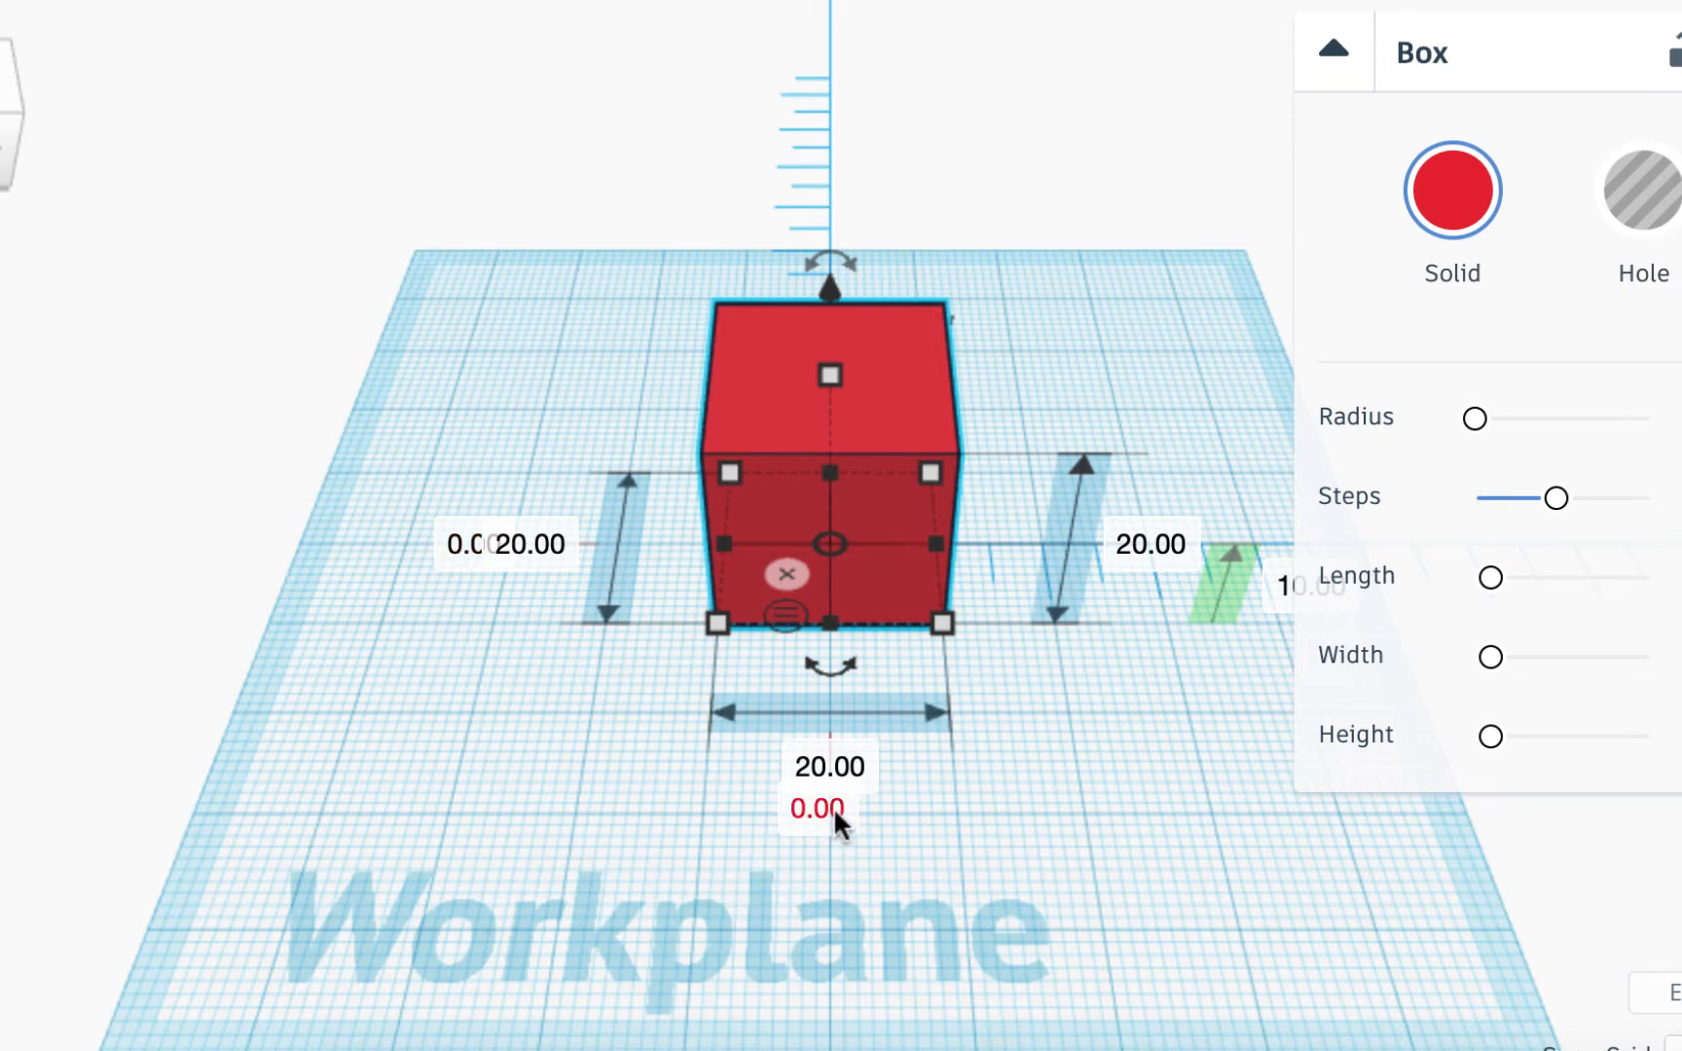
{"action": "scroll", "coordinate": [1028, 769], "scroll_direction": "down", "scroll_amount": 2}
{"action": "scroll", "coordinate": [1028, 769], "scroll_direction": "up", "scroll_amount": 2}
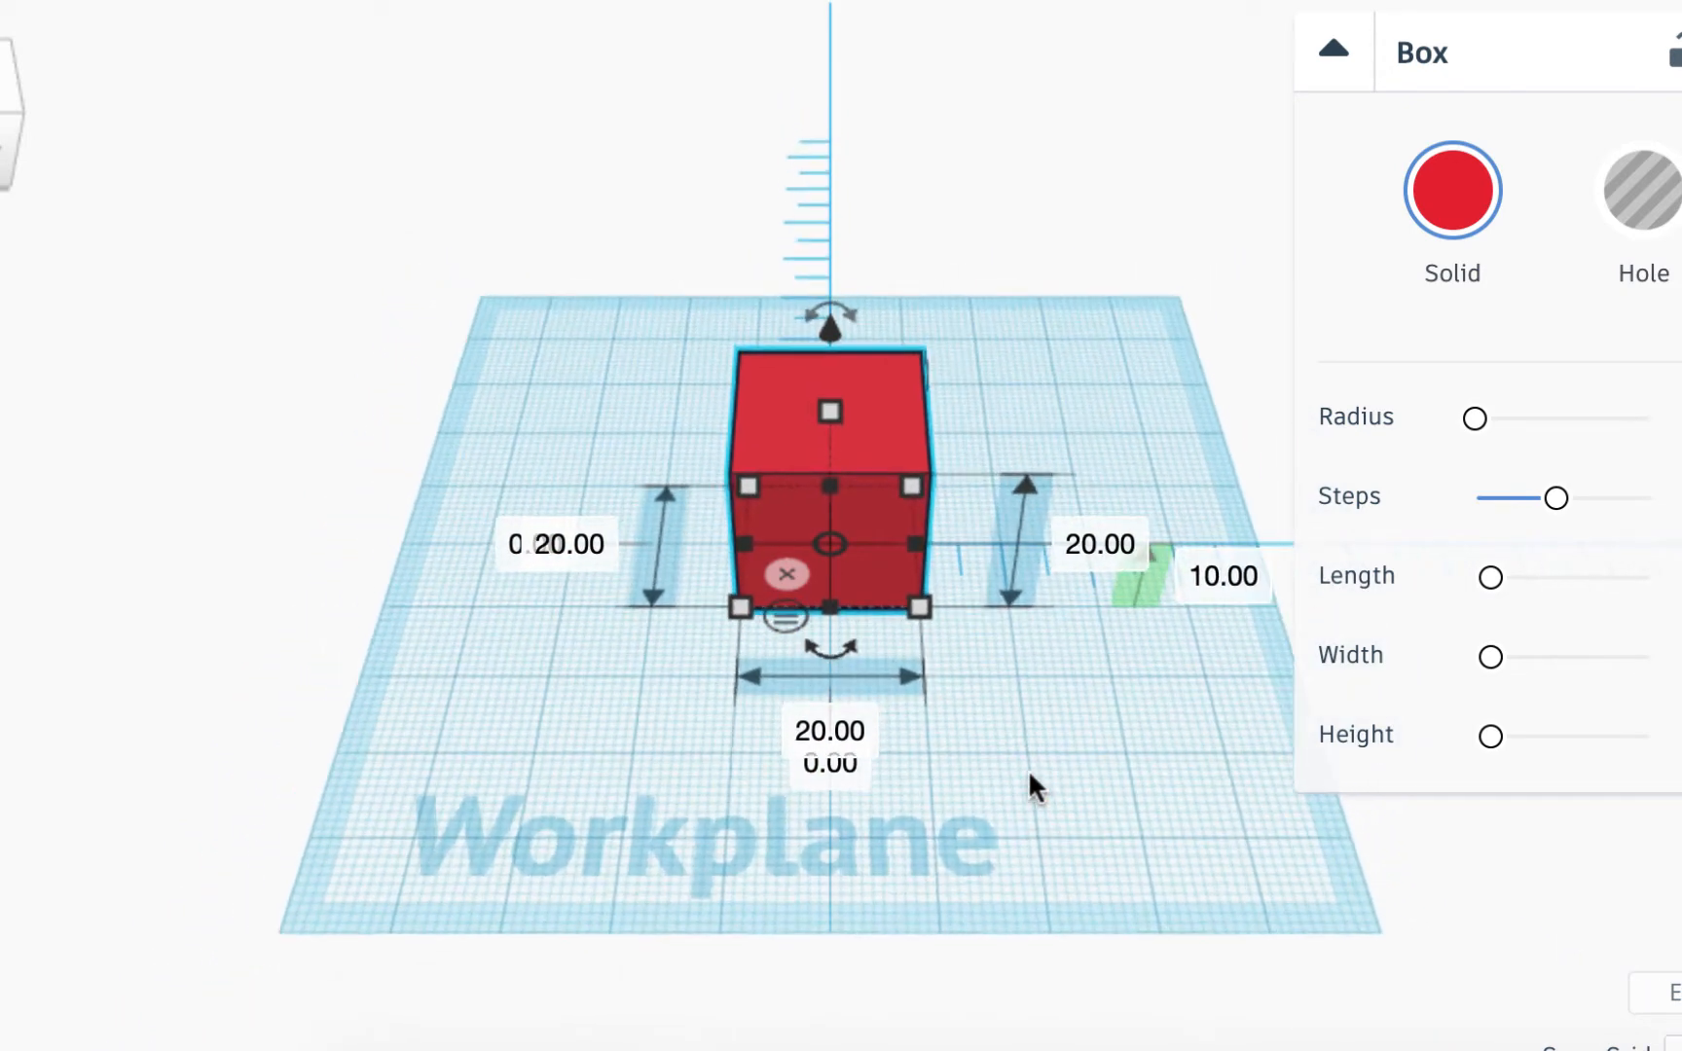
{"action": "left_click", "coordinate": [1334, 49]}
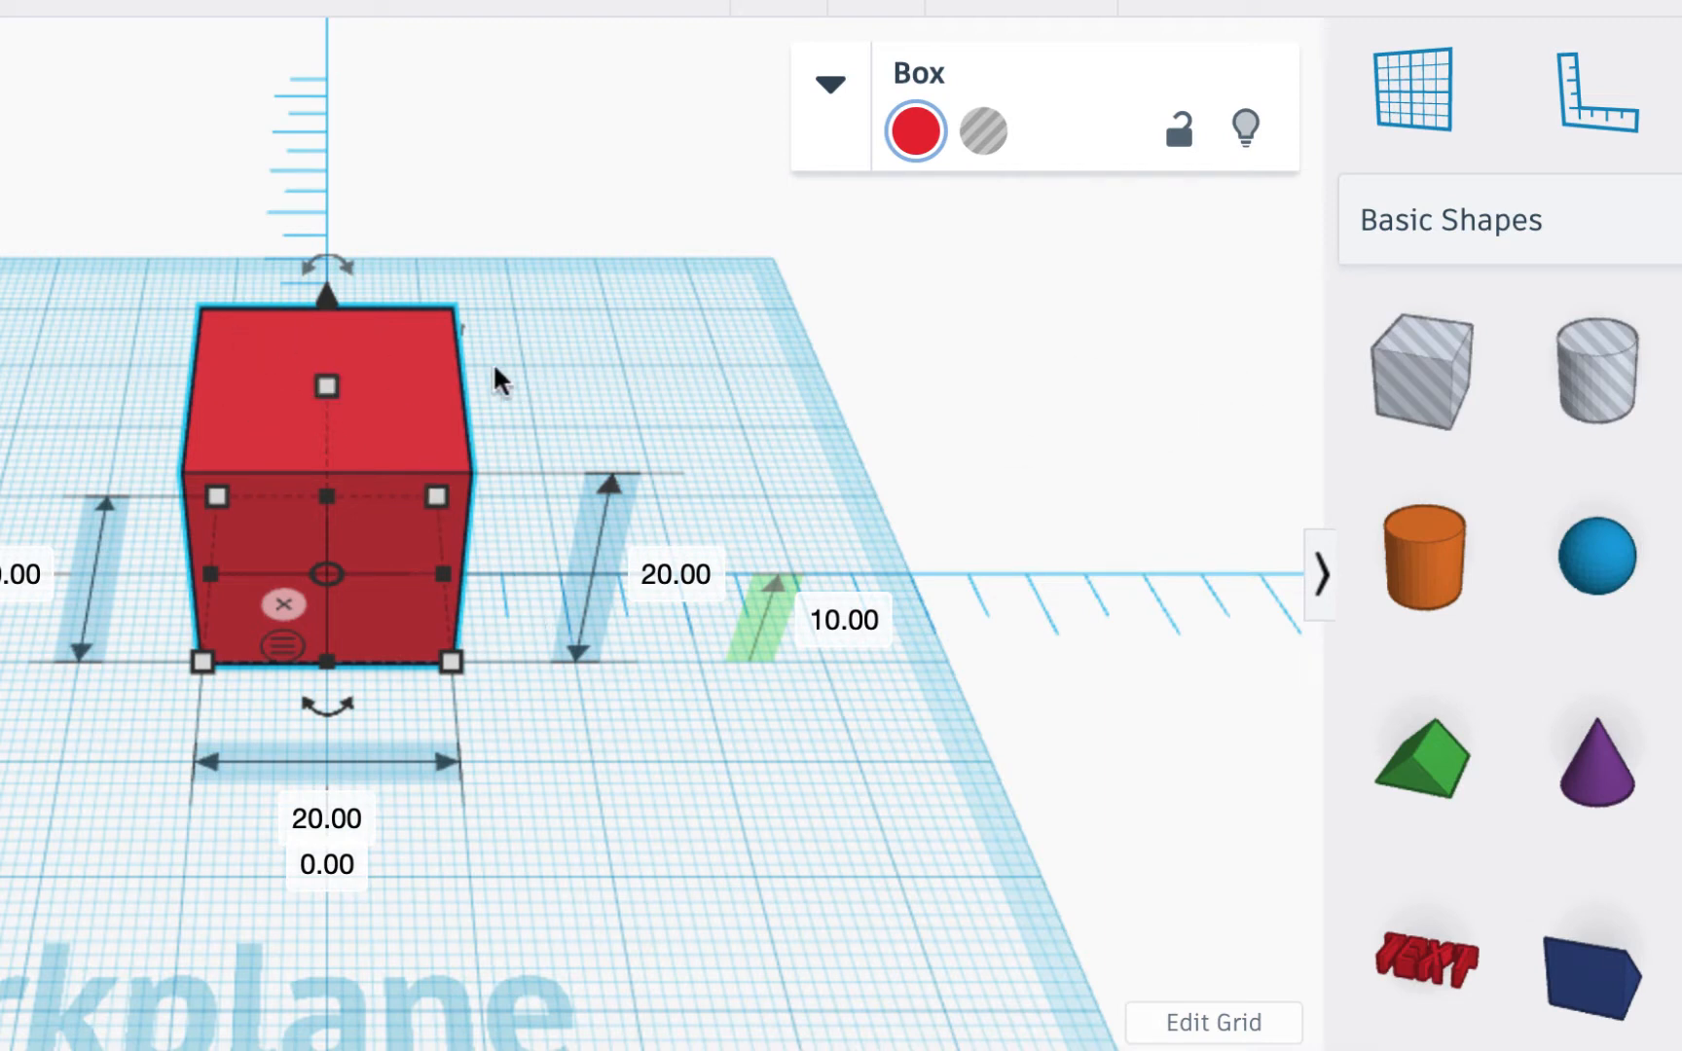
Step: Add a cylinder hole on the workplane beside the red box and set its height to 40
{"action": "left_click_drag", "start_coordinate": [1599, 398], "coordinate": [653, 499]}
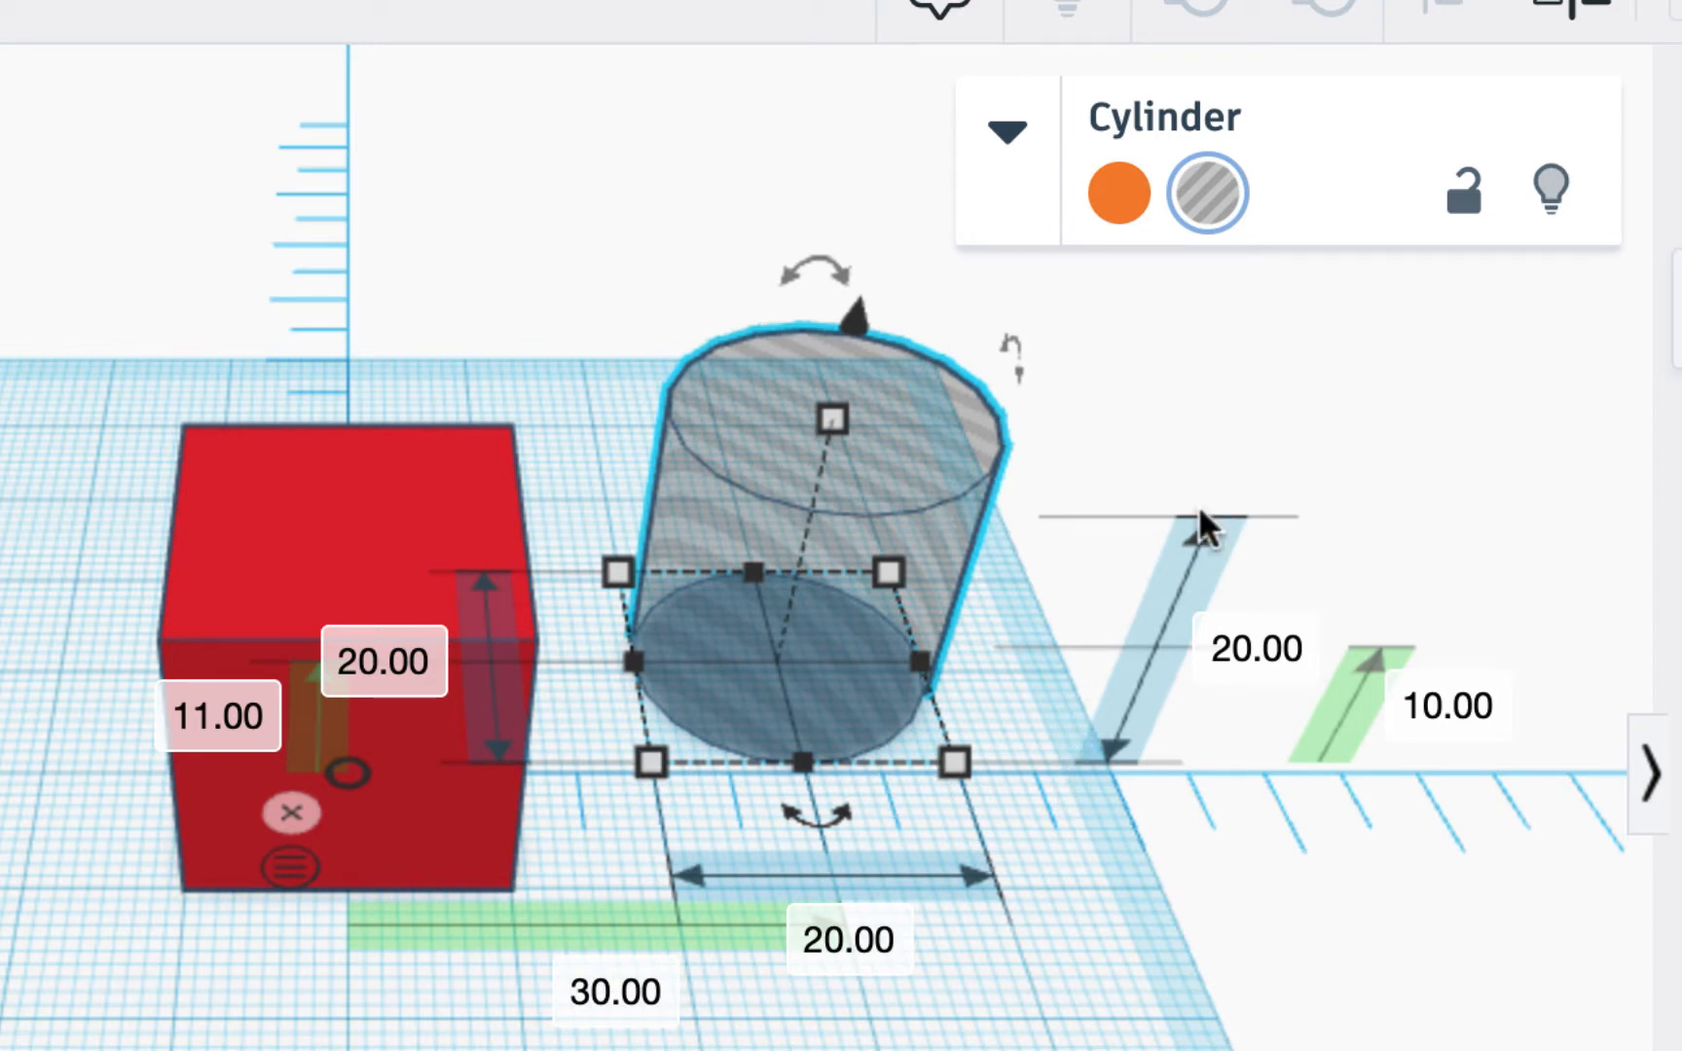
{"action": "left_click", "coordinate": [1246, 657]}
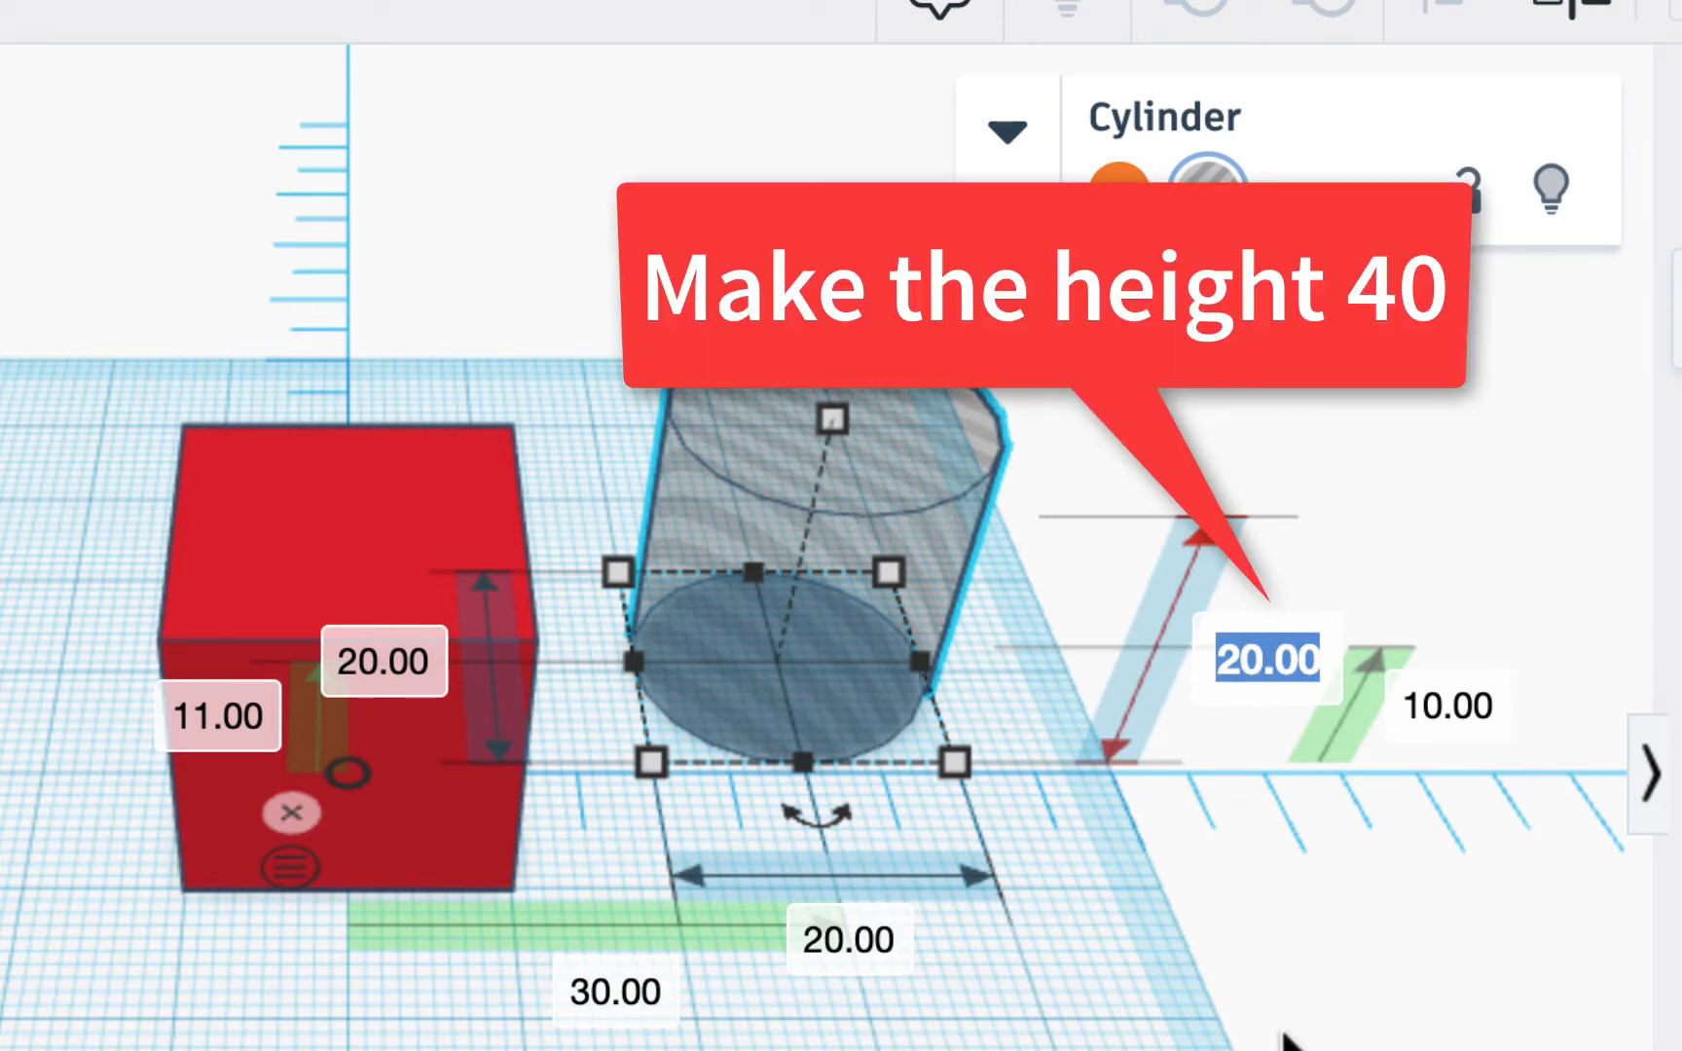
{"action": "type", "text": "40"}
{"action": "key", "text": "Return"}
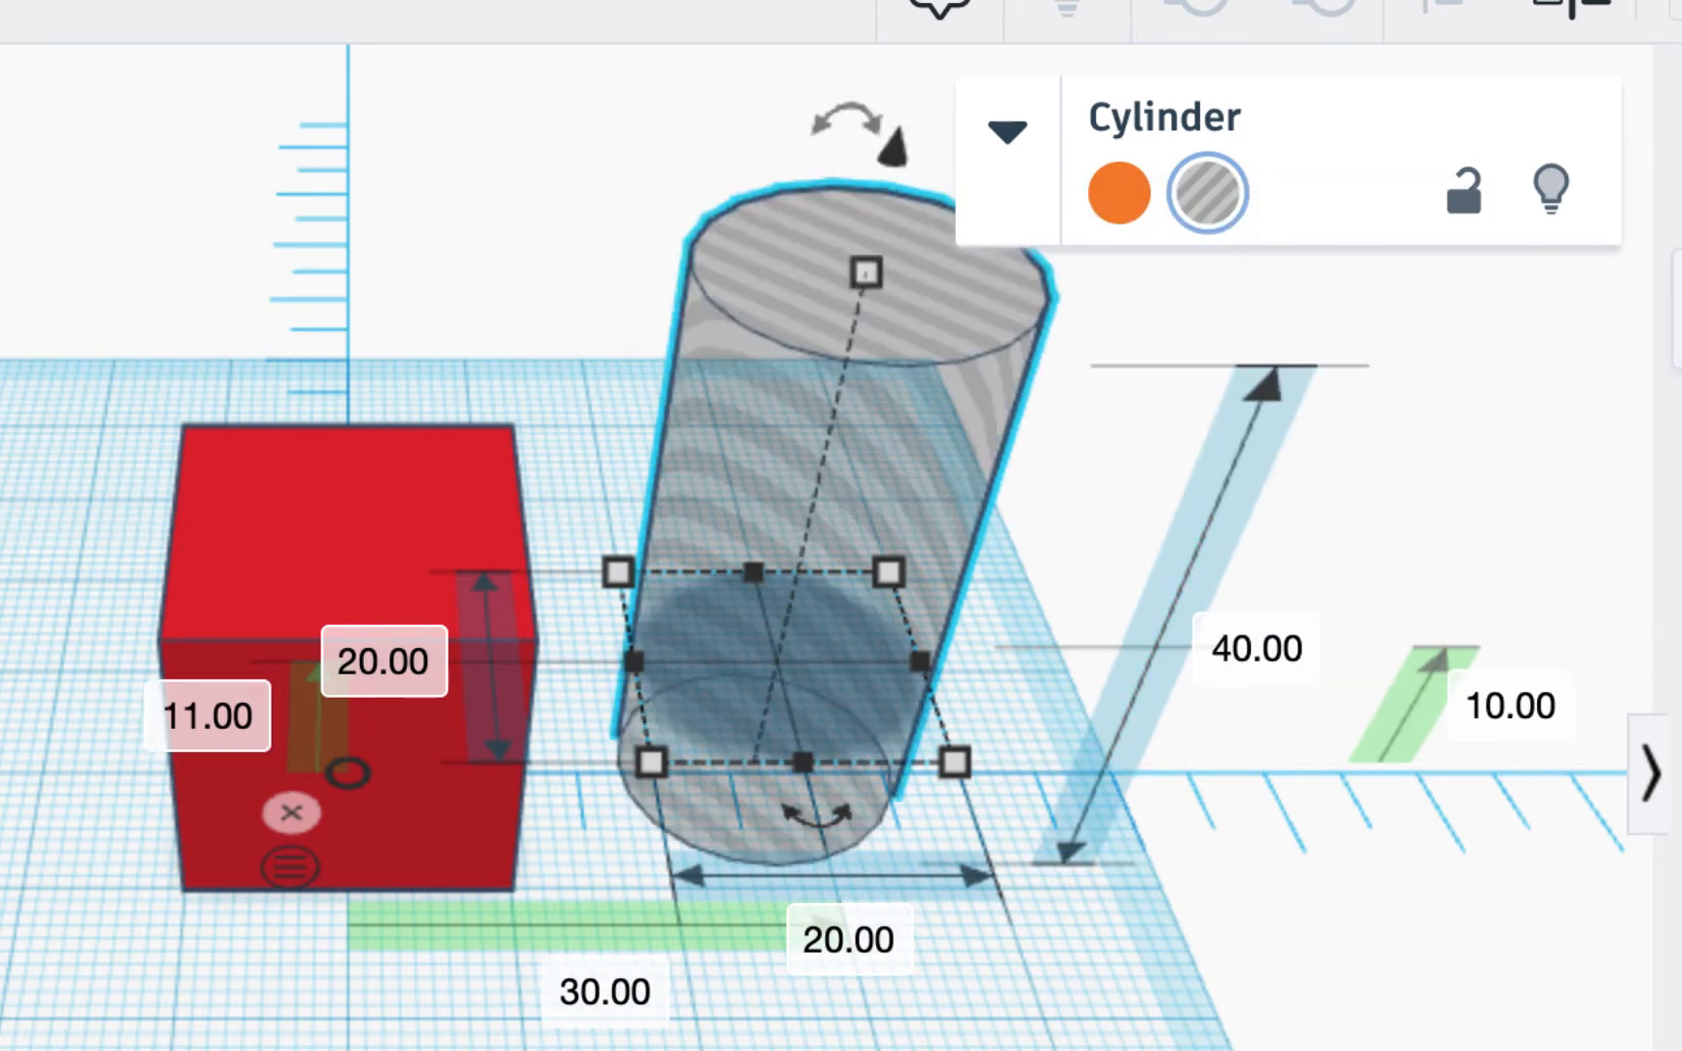
Step: Set the cylinder hole's width and length to 10 each
{"action": "left_click", "coordinate": [847, 939]}
{"action": "type", "text": "1"}
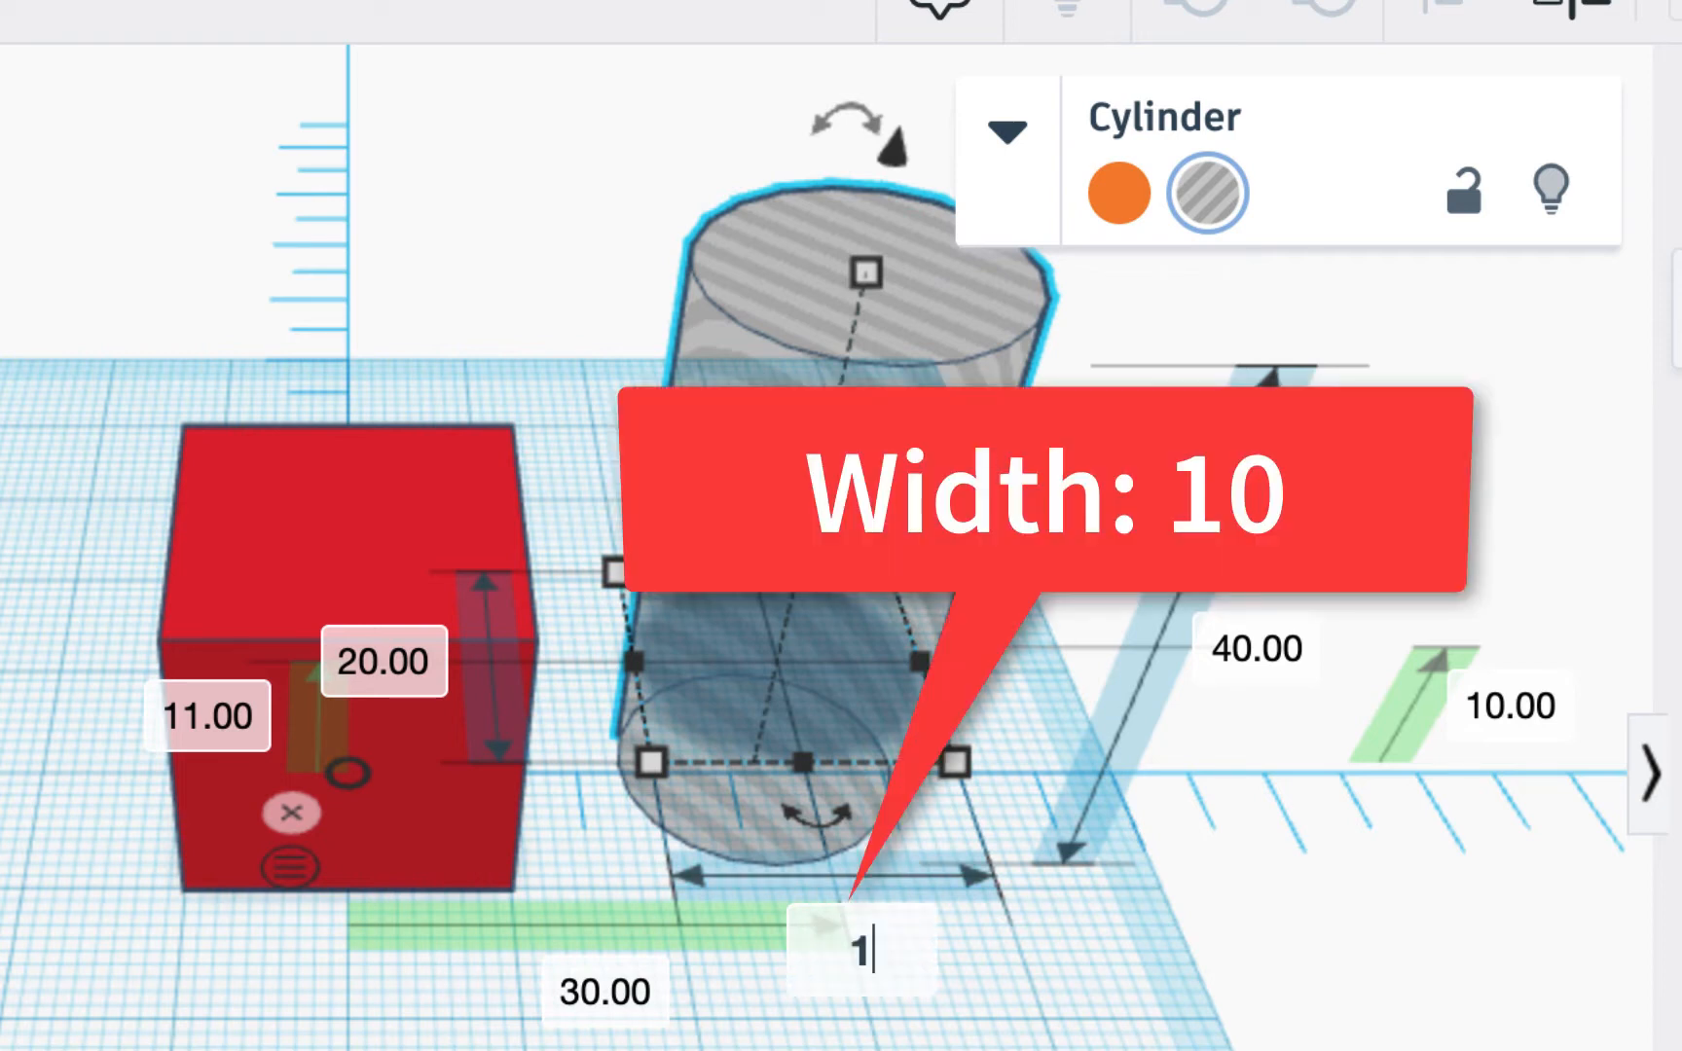
{"action": "type", "text": "0"}
{"action": "key", "text": "Return"}
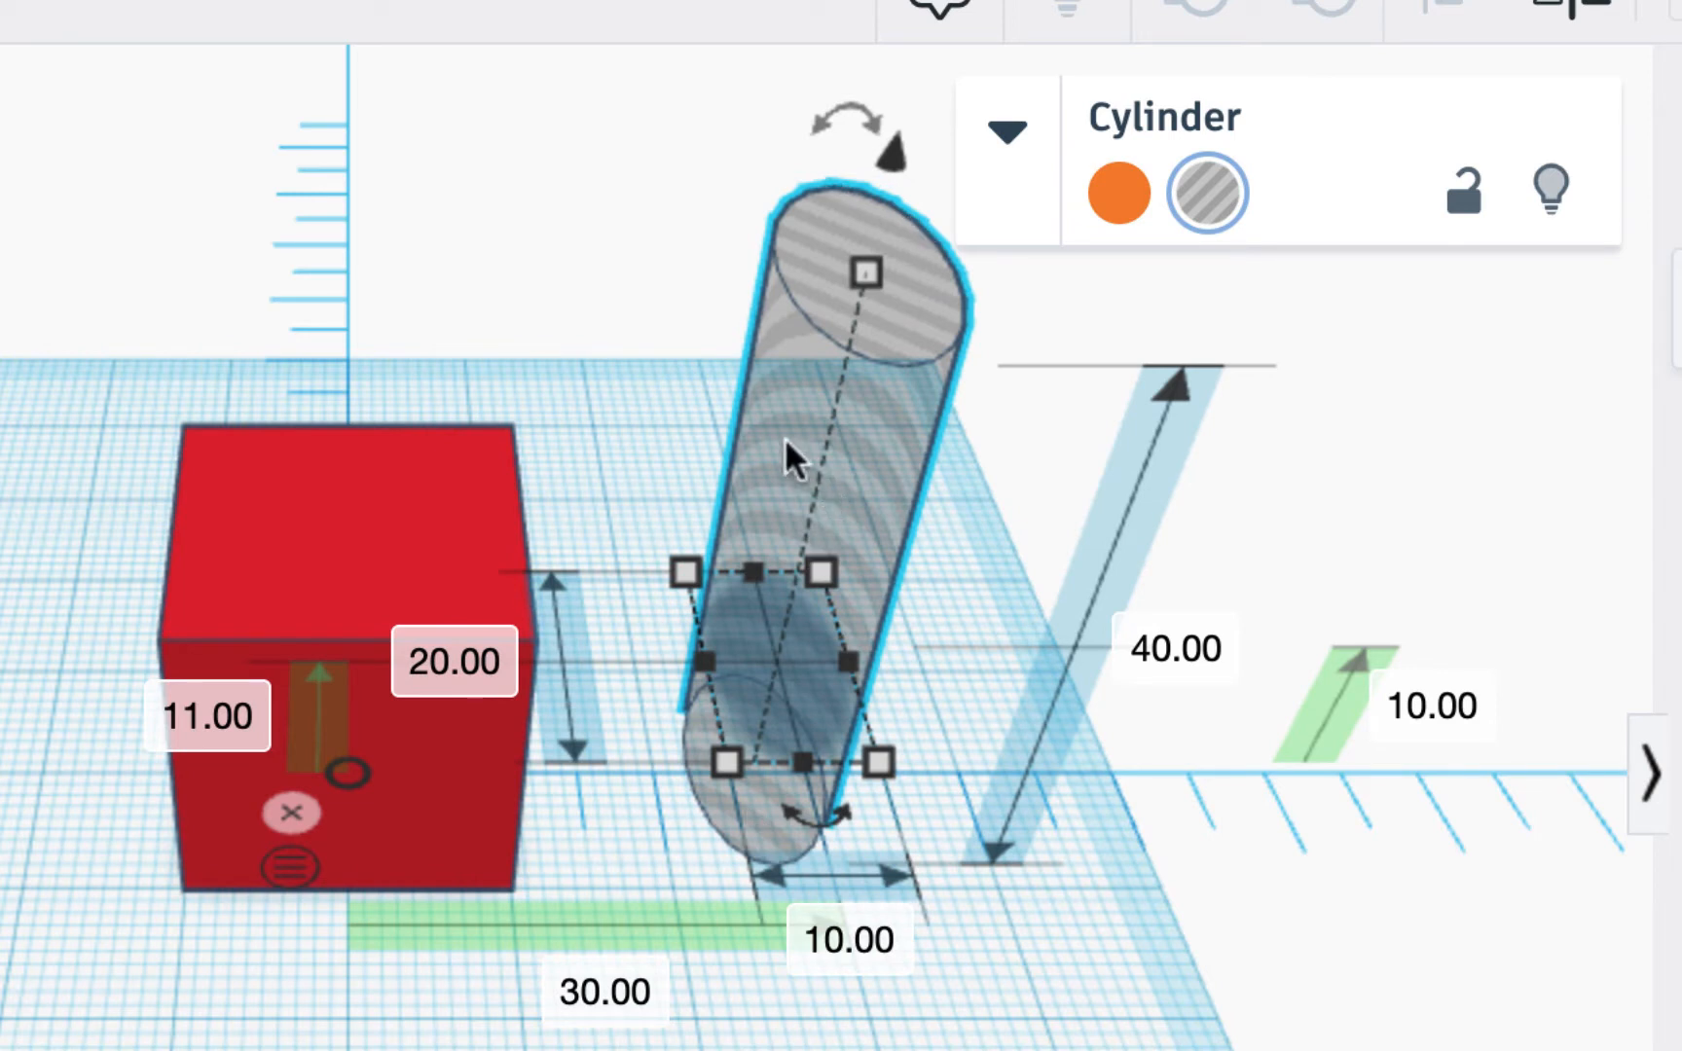
{"action": "left_click", "coordinate": [433, 666]}
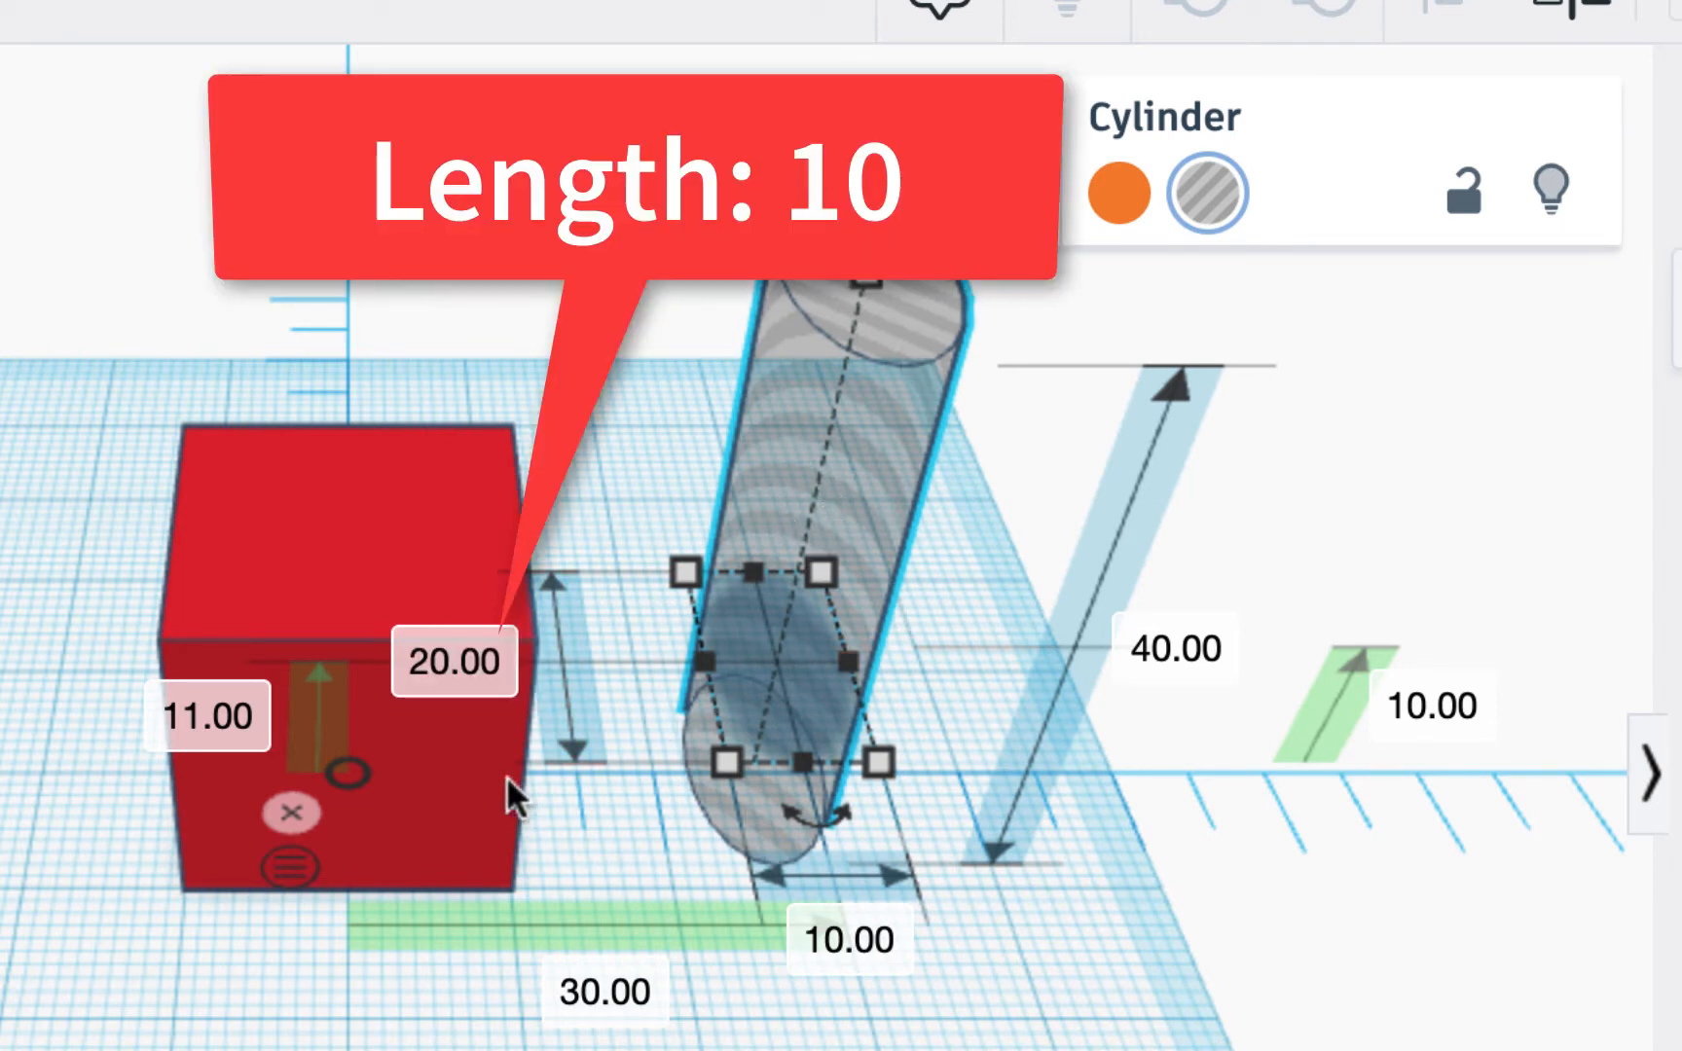
{"action": "left_click", "coordinate": [474, 671]}
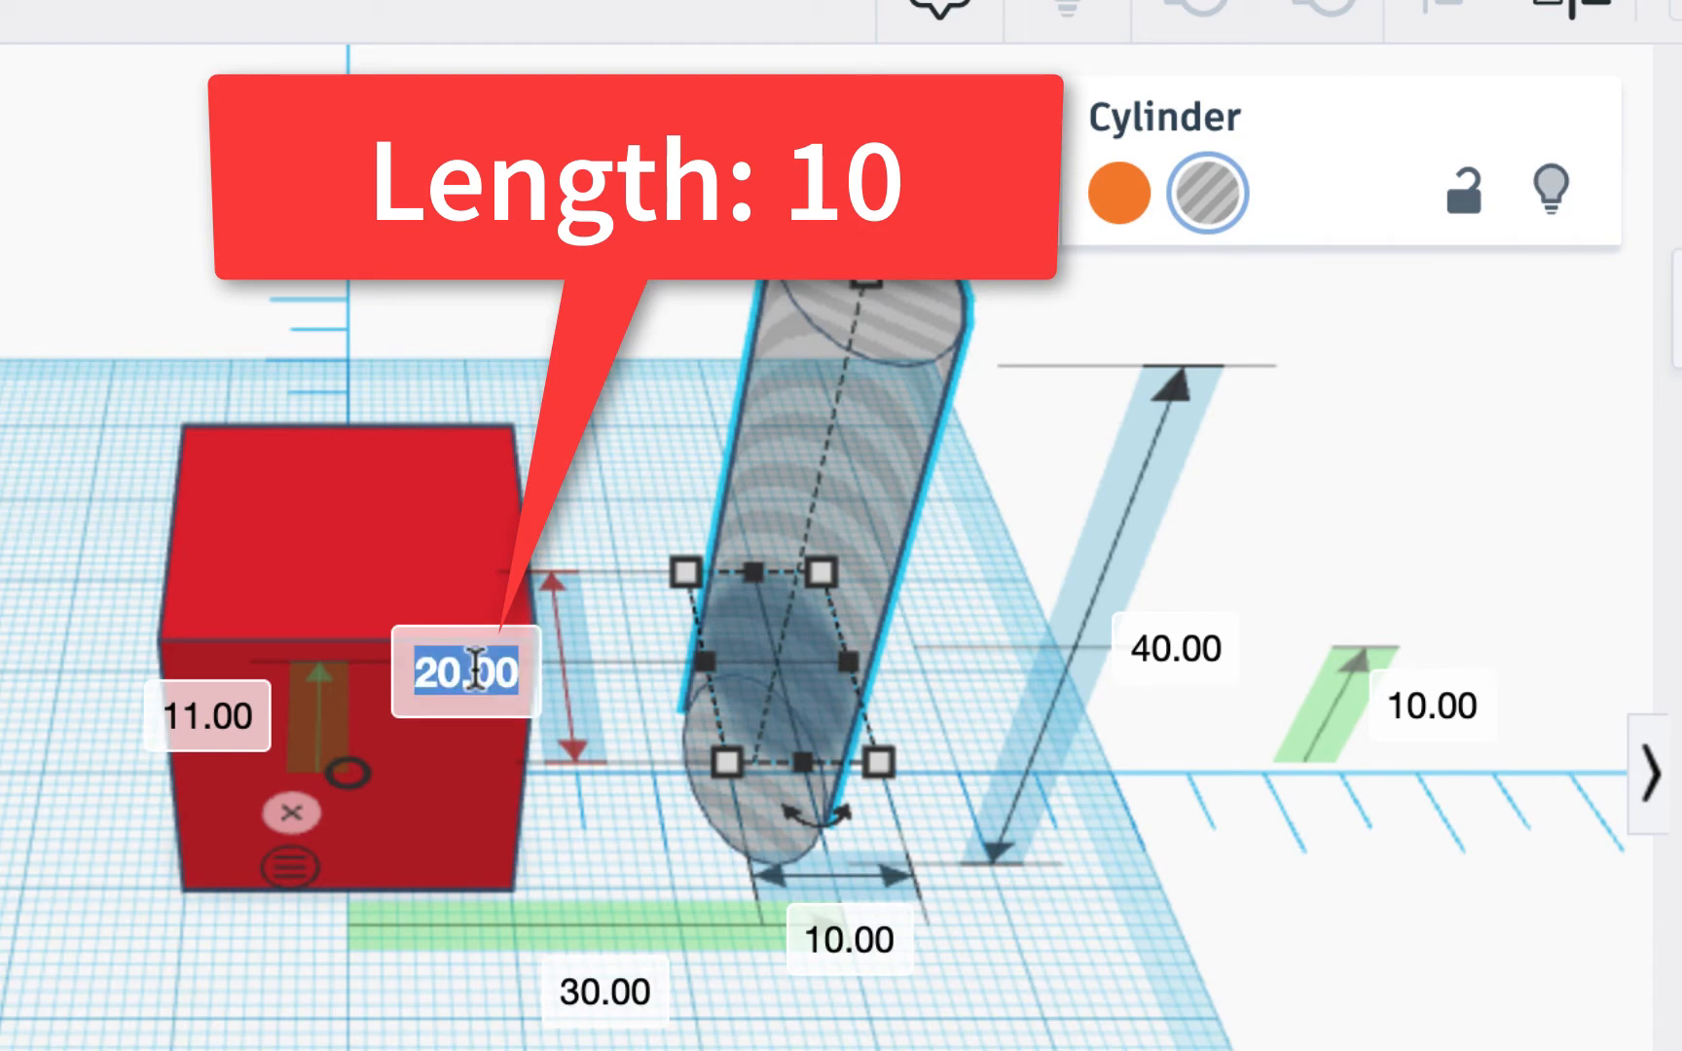
{"action": "type", "text": "10"}
{"action": "key", "text": "Return"}
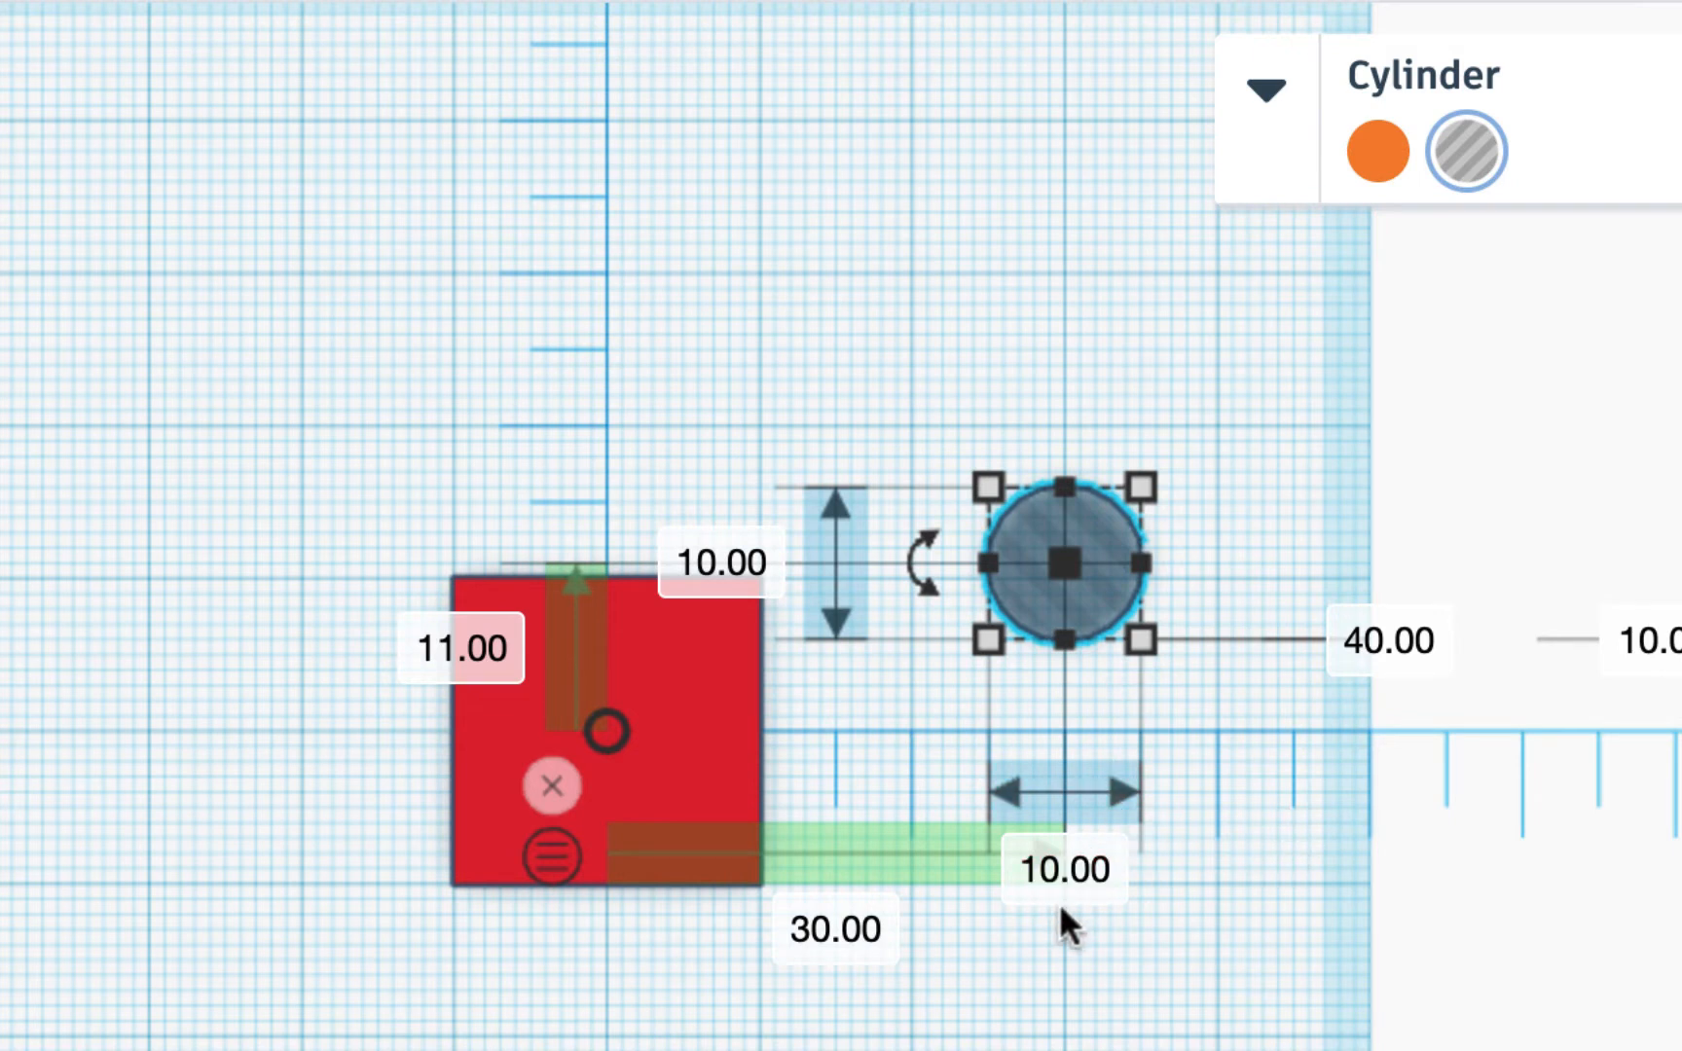
Step: Centre the cylinder hole on the box by setting its ruler Y position and X position to 0
{"action": "left_click", "coordinate": [468, 643]}
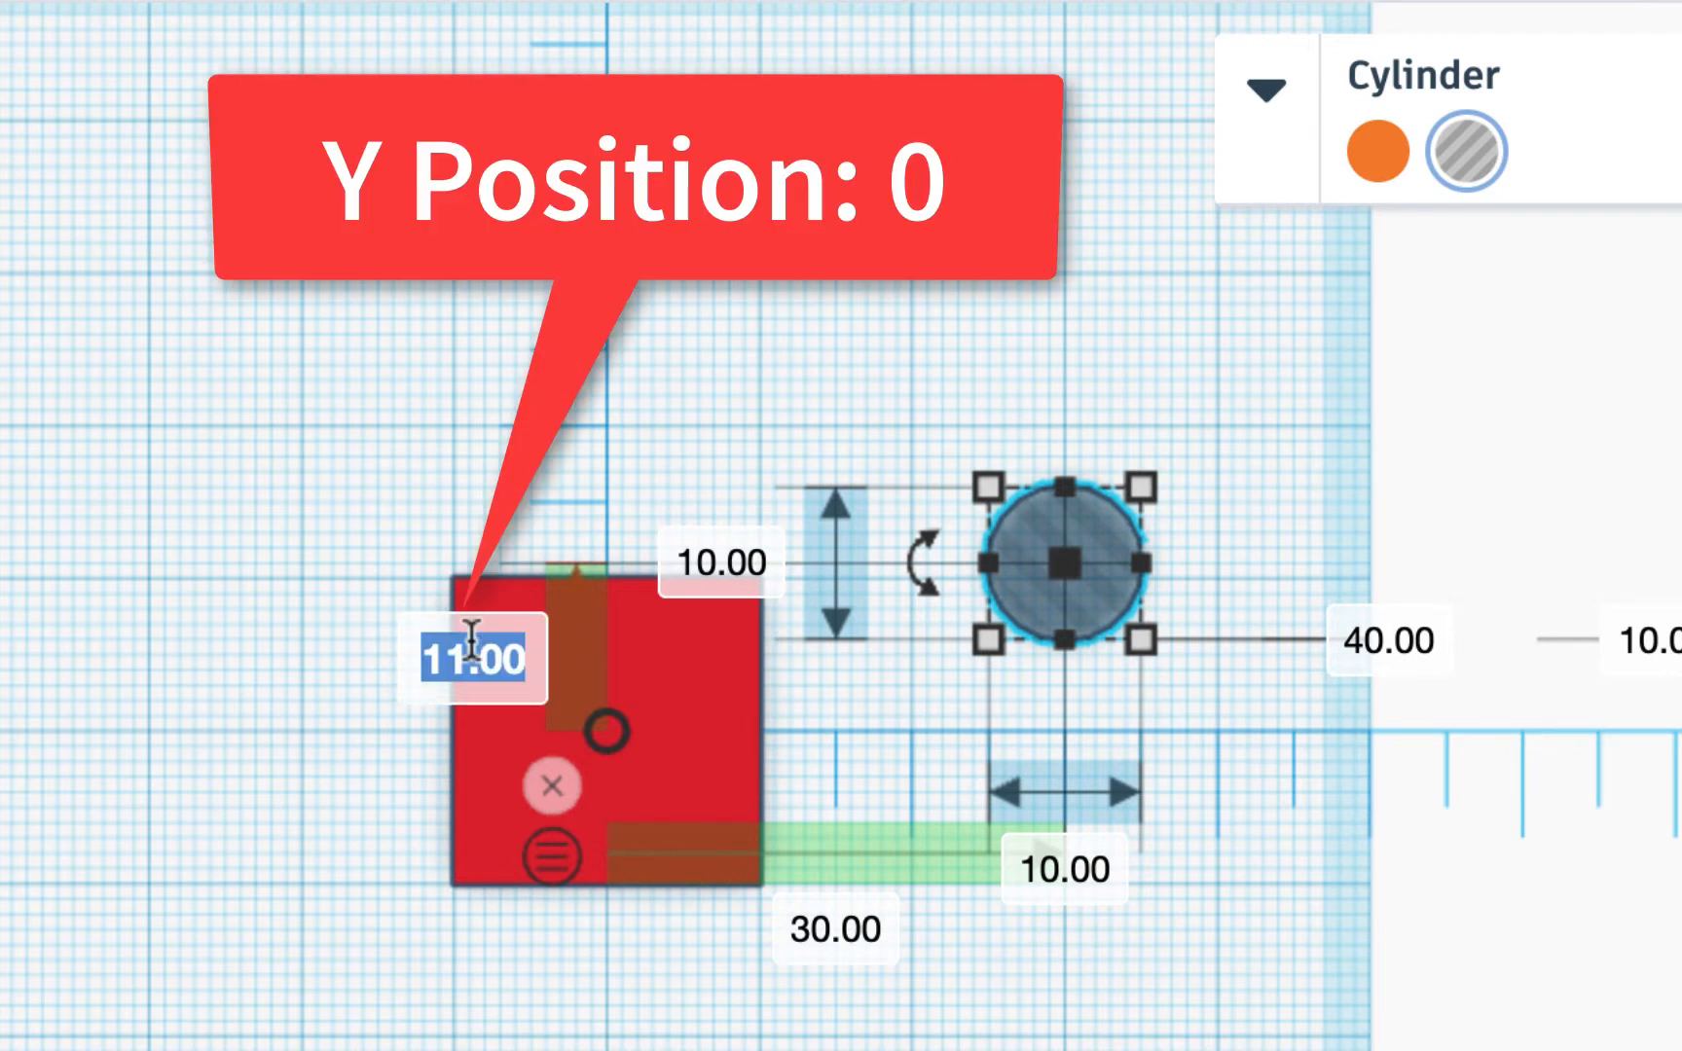
{"action": "type", "text": "0"}
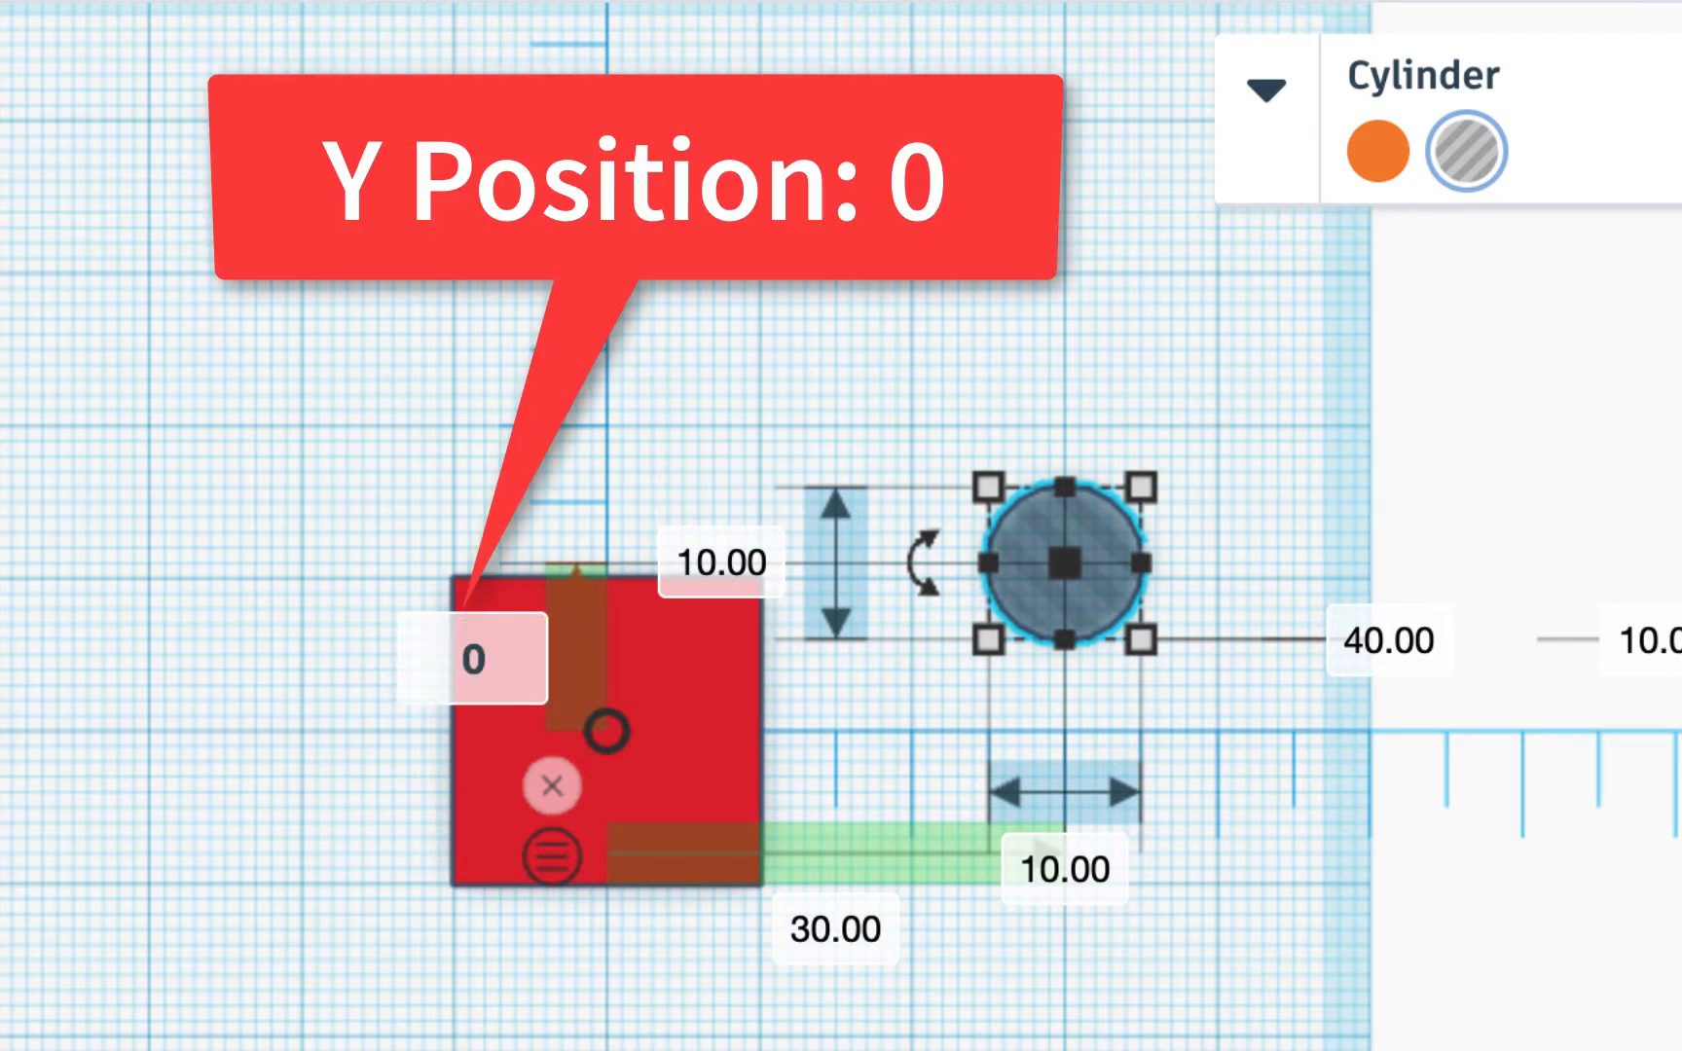
{"action": "key", "text": "Return"}
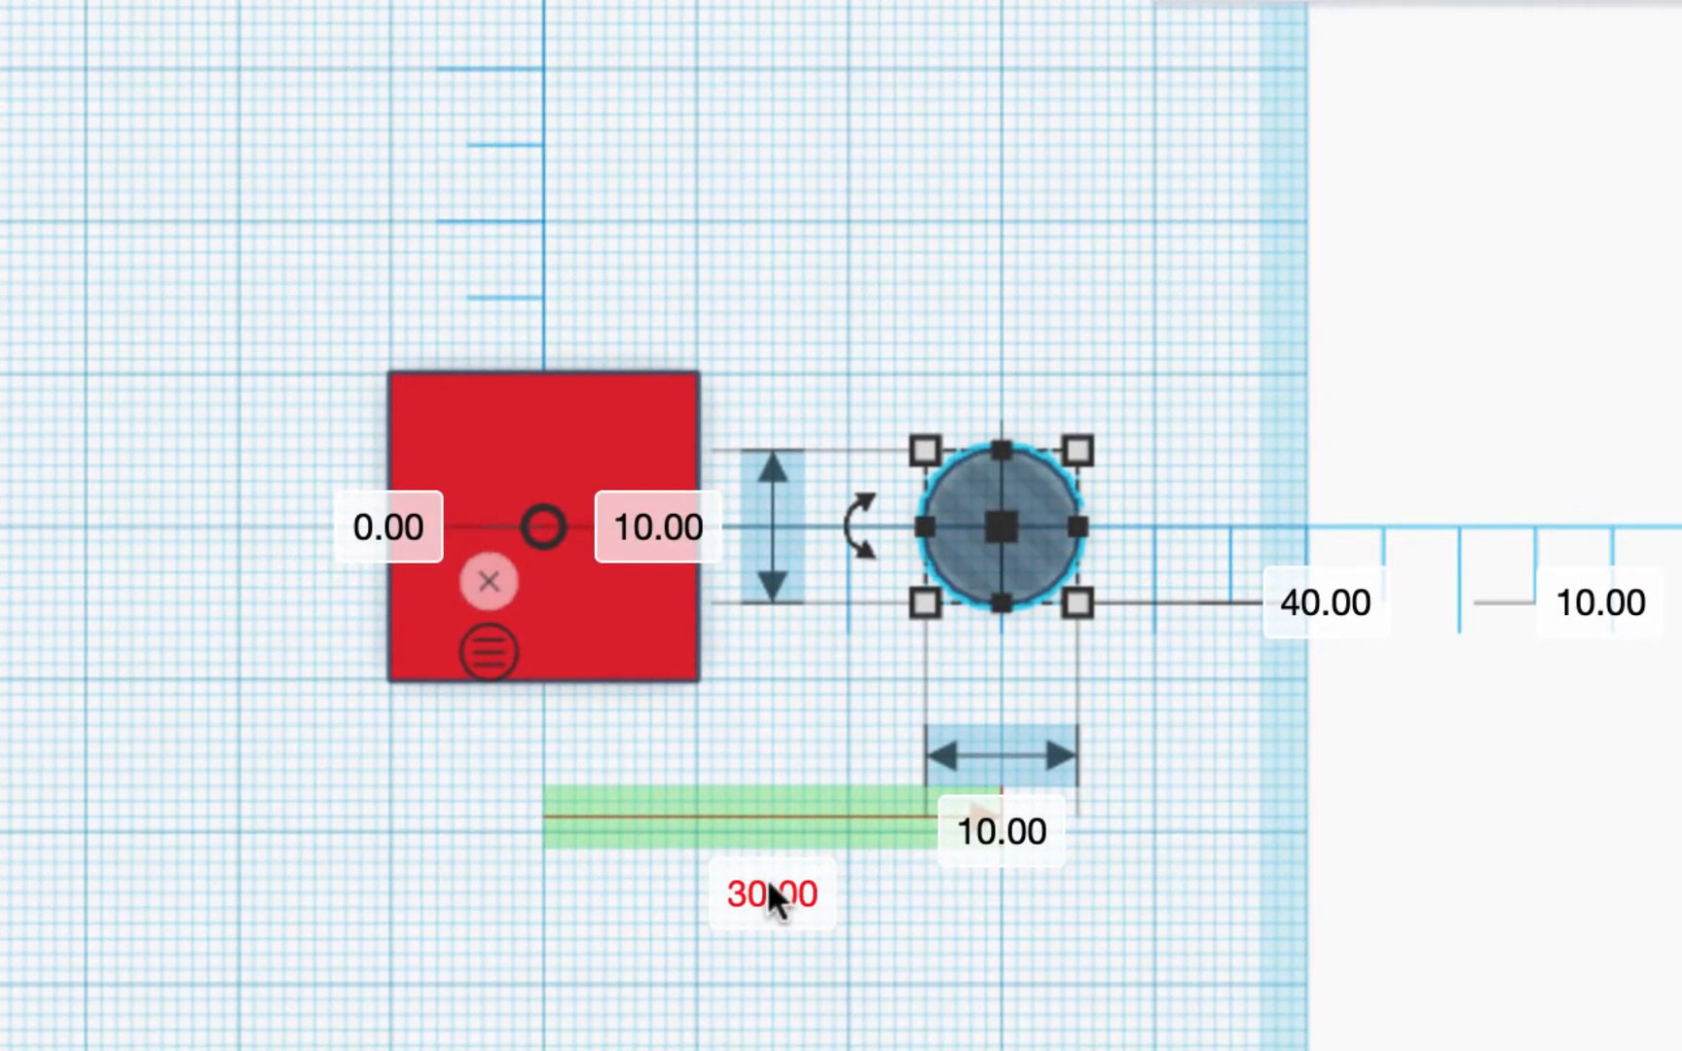
{"action": "left_click", "coordinate": [769, 886]}
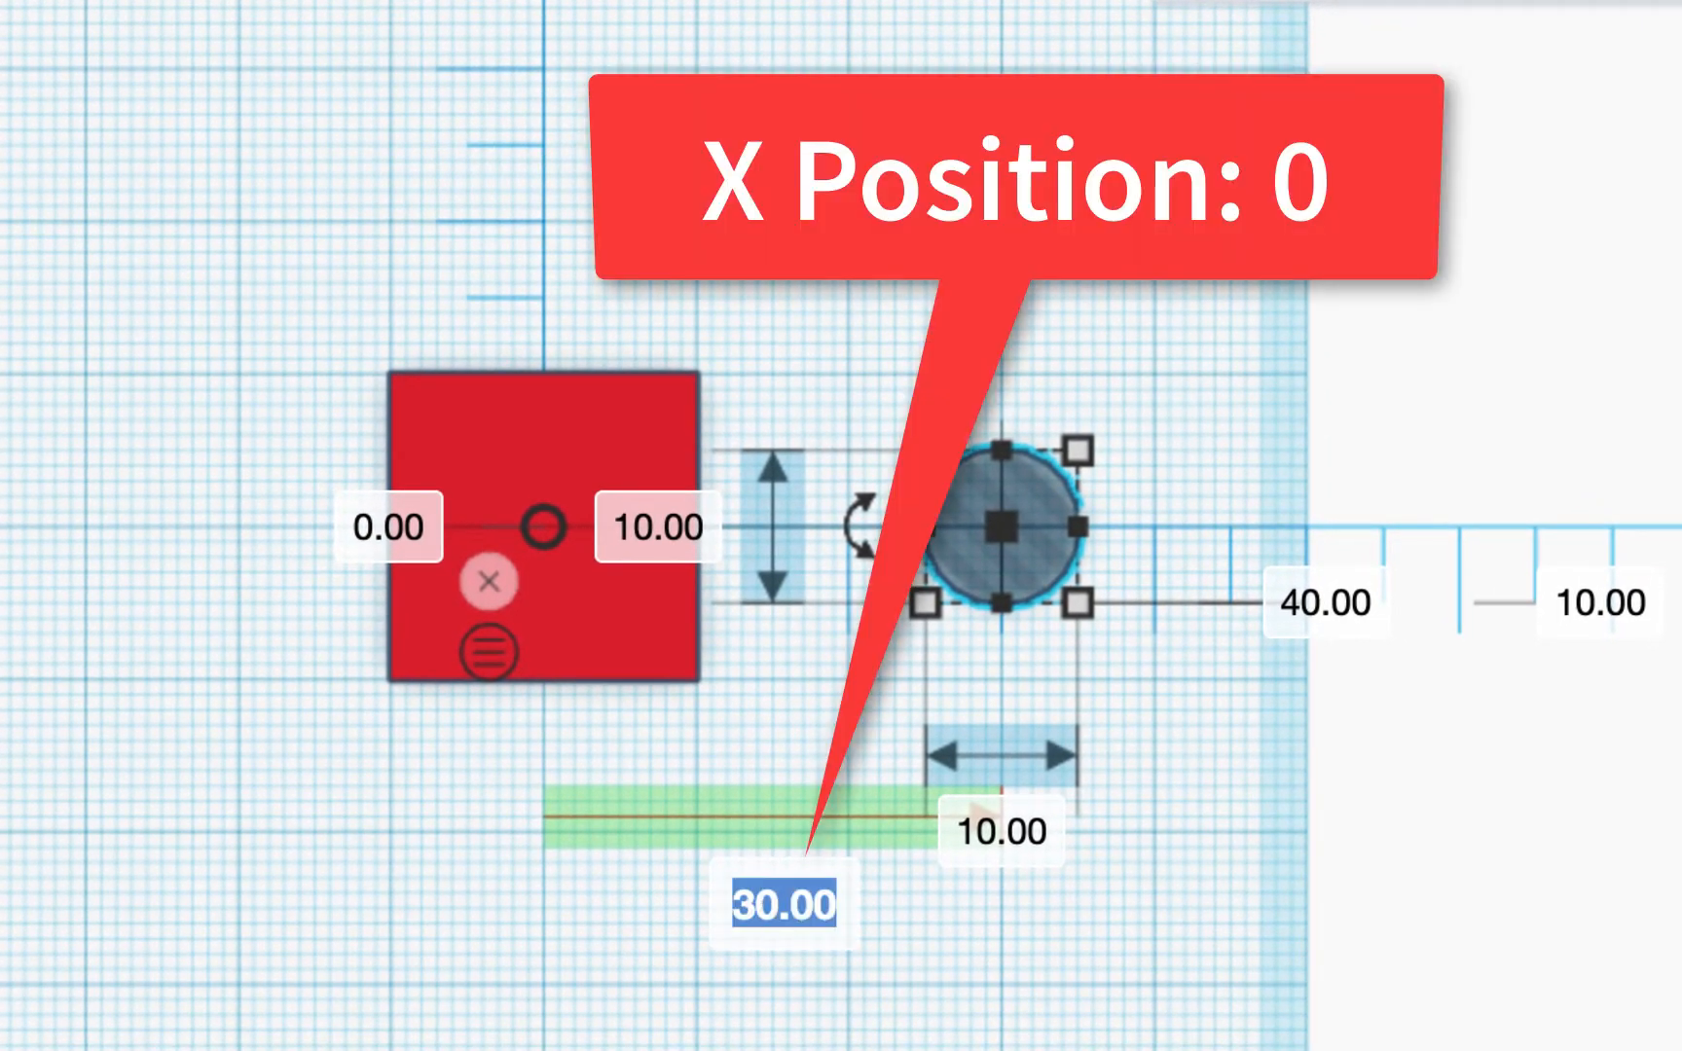
{"action": "type", "text": "0"}
{"action": "key", "text": "Return"}
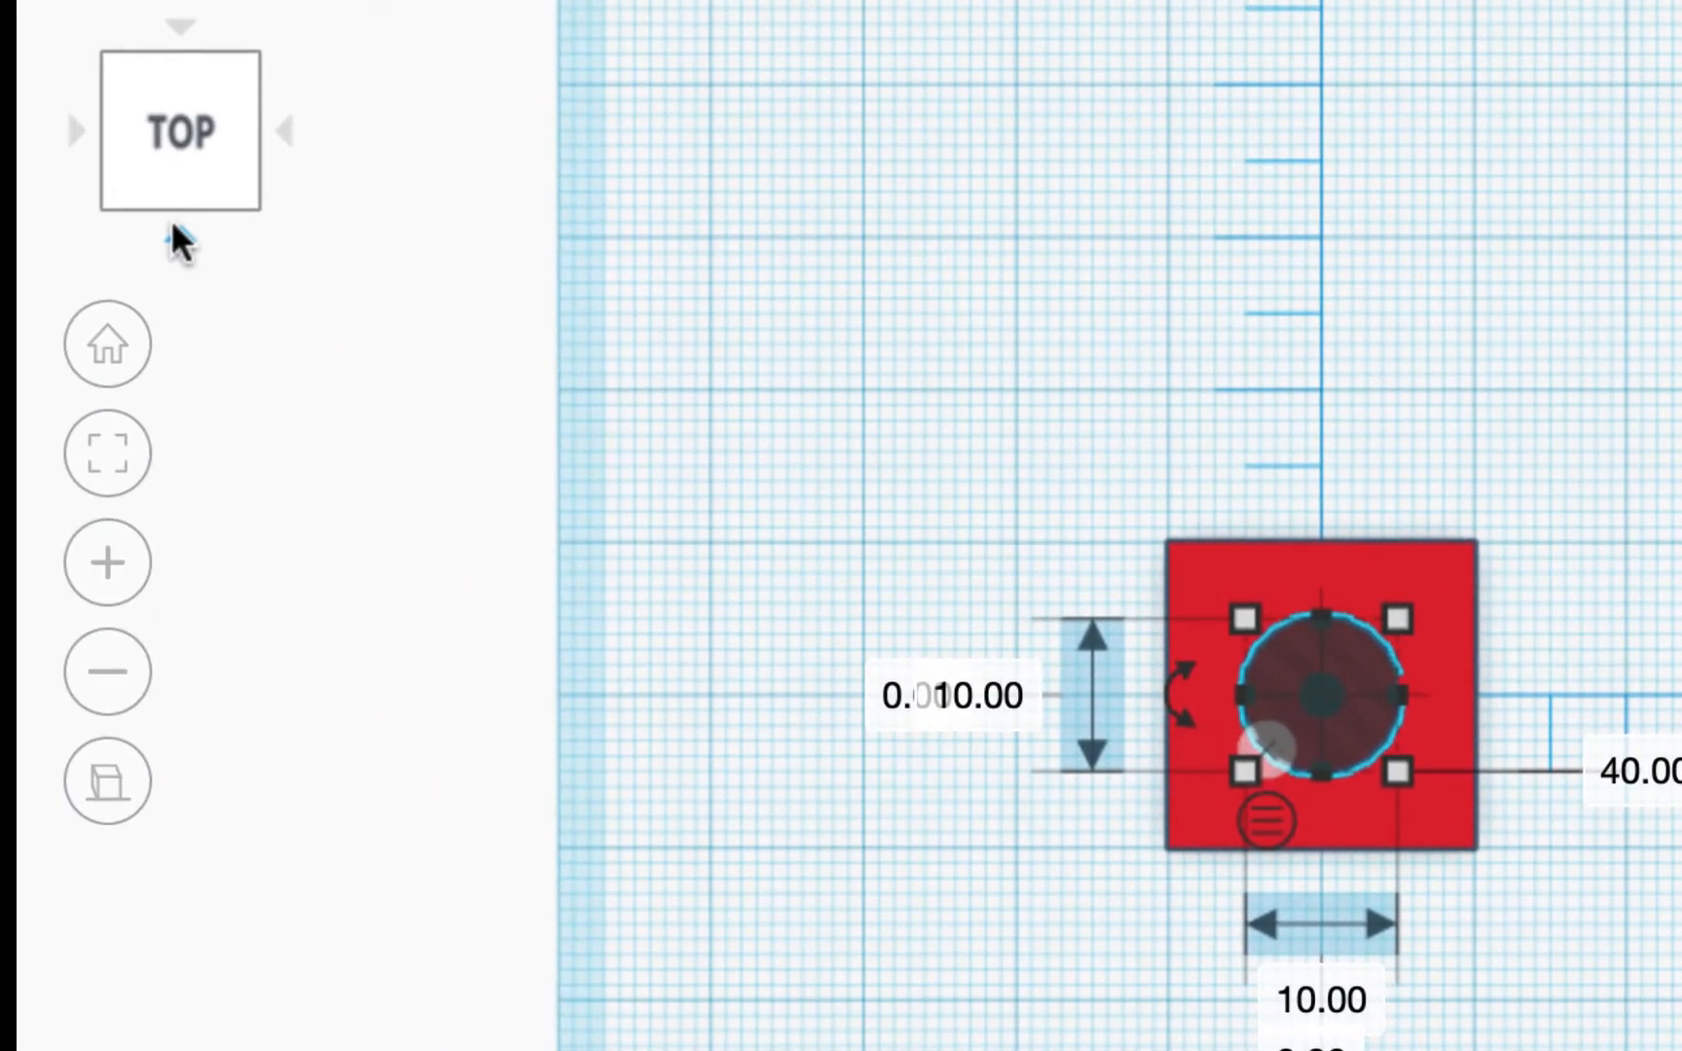
Step: Set the cylinder hole's midpoint height above the workplane to 10, level with the box's centre
{"action": "left_click", "coordinate": [173, 230]}
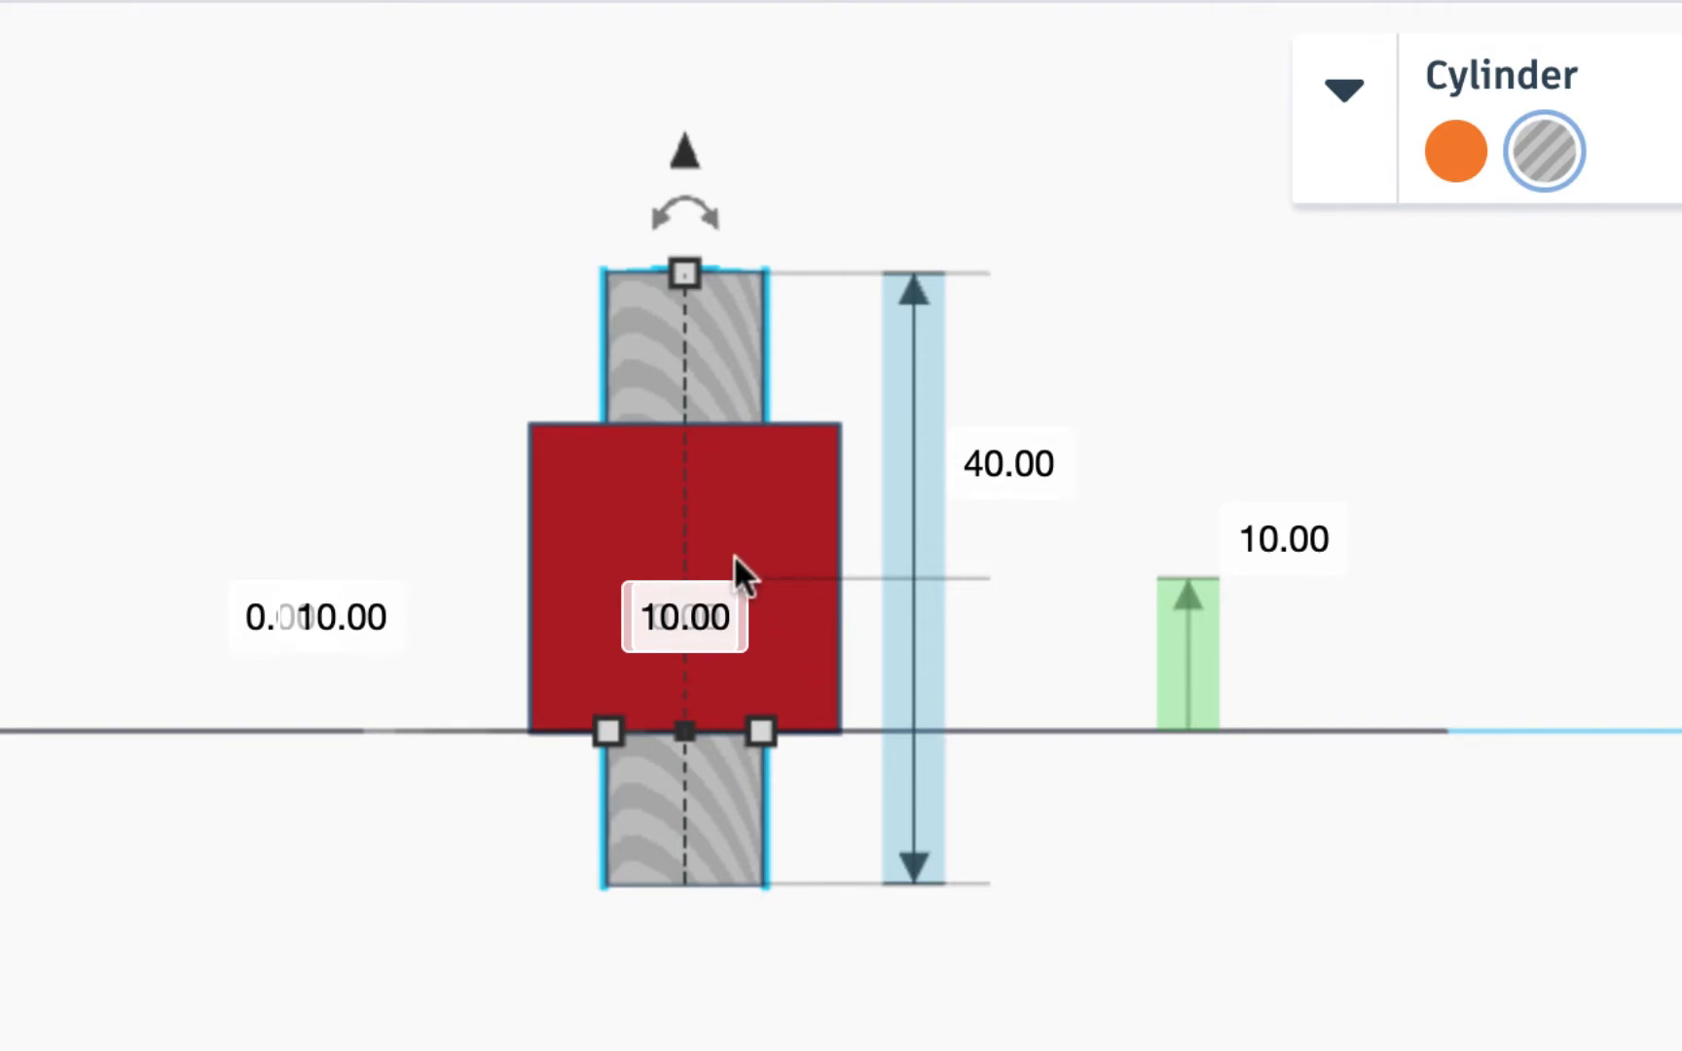
{"action": "left_click", "coordinate": [1222, 569]}
{"action": "type", "text": "10"}
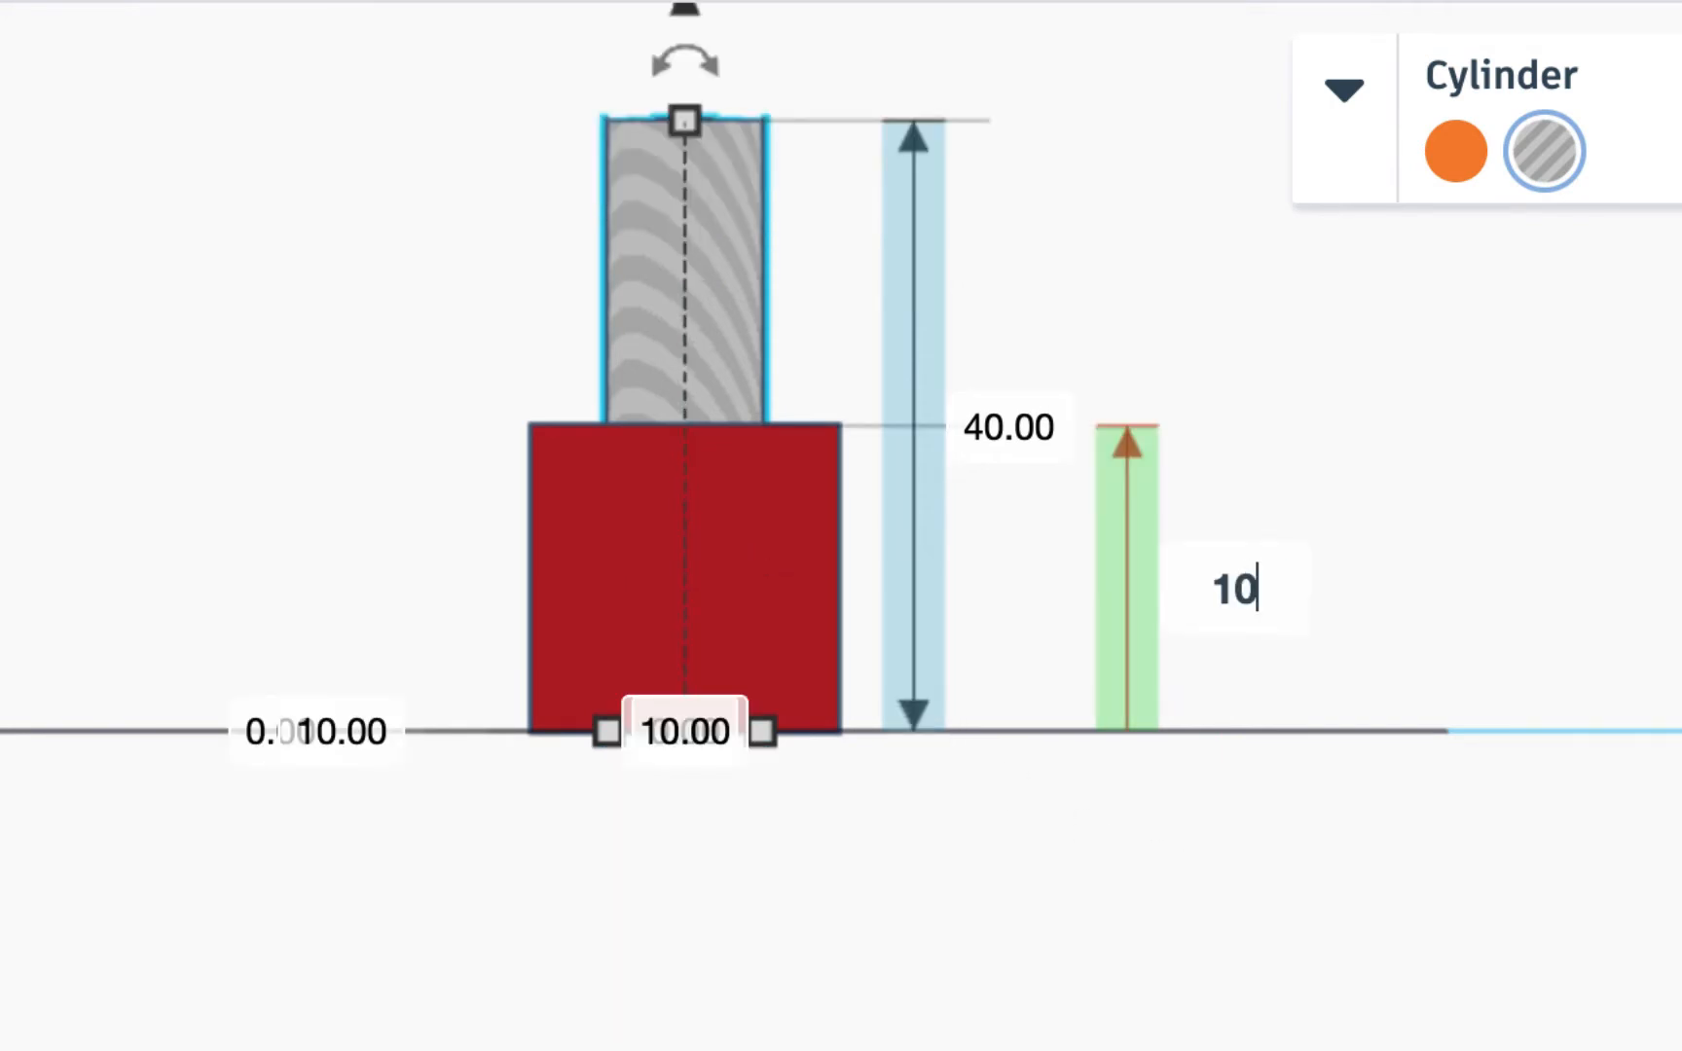
{"action": "key", "text": "Return"}
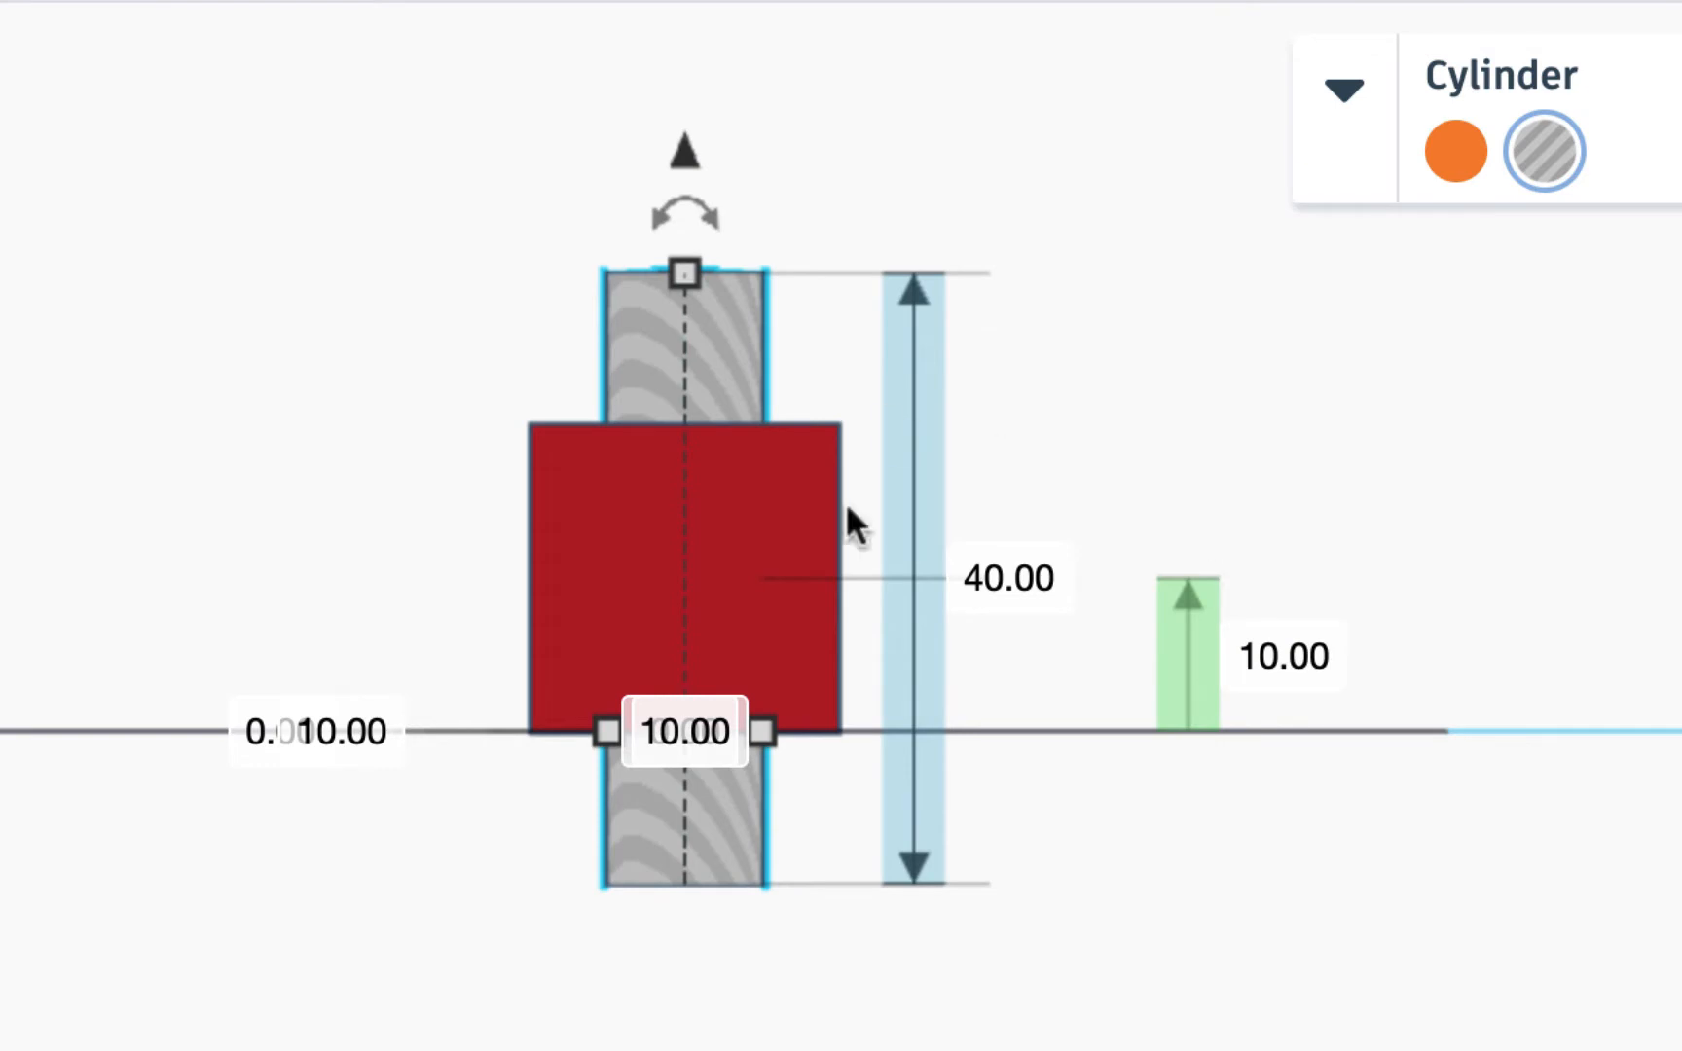
Step: Compare the midpoint heights of the box and the cylinder hole, and inspect how the cylinder passes through the box
{"action": "left_click", "coordinate": [810, 561]}
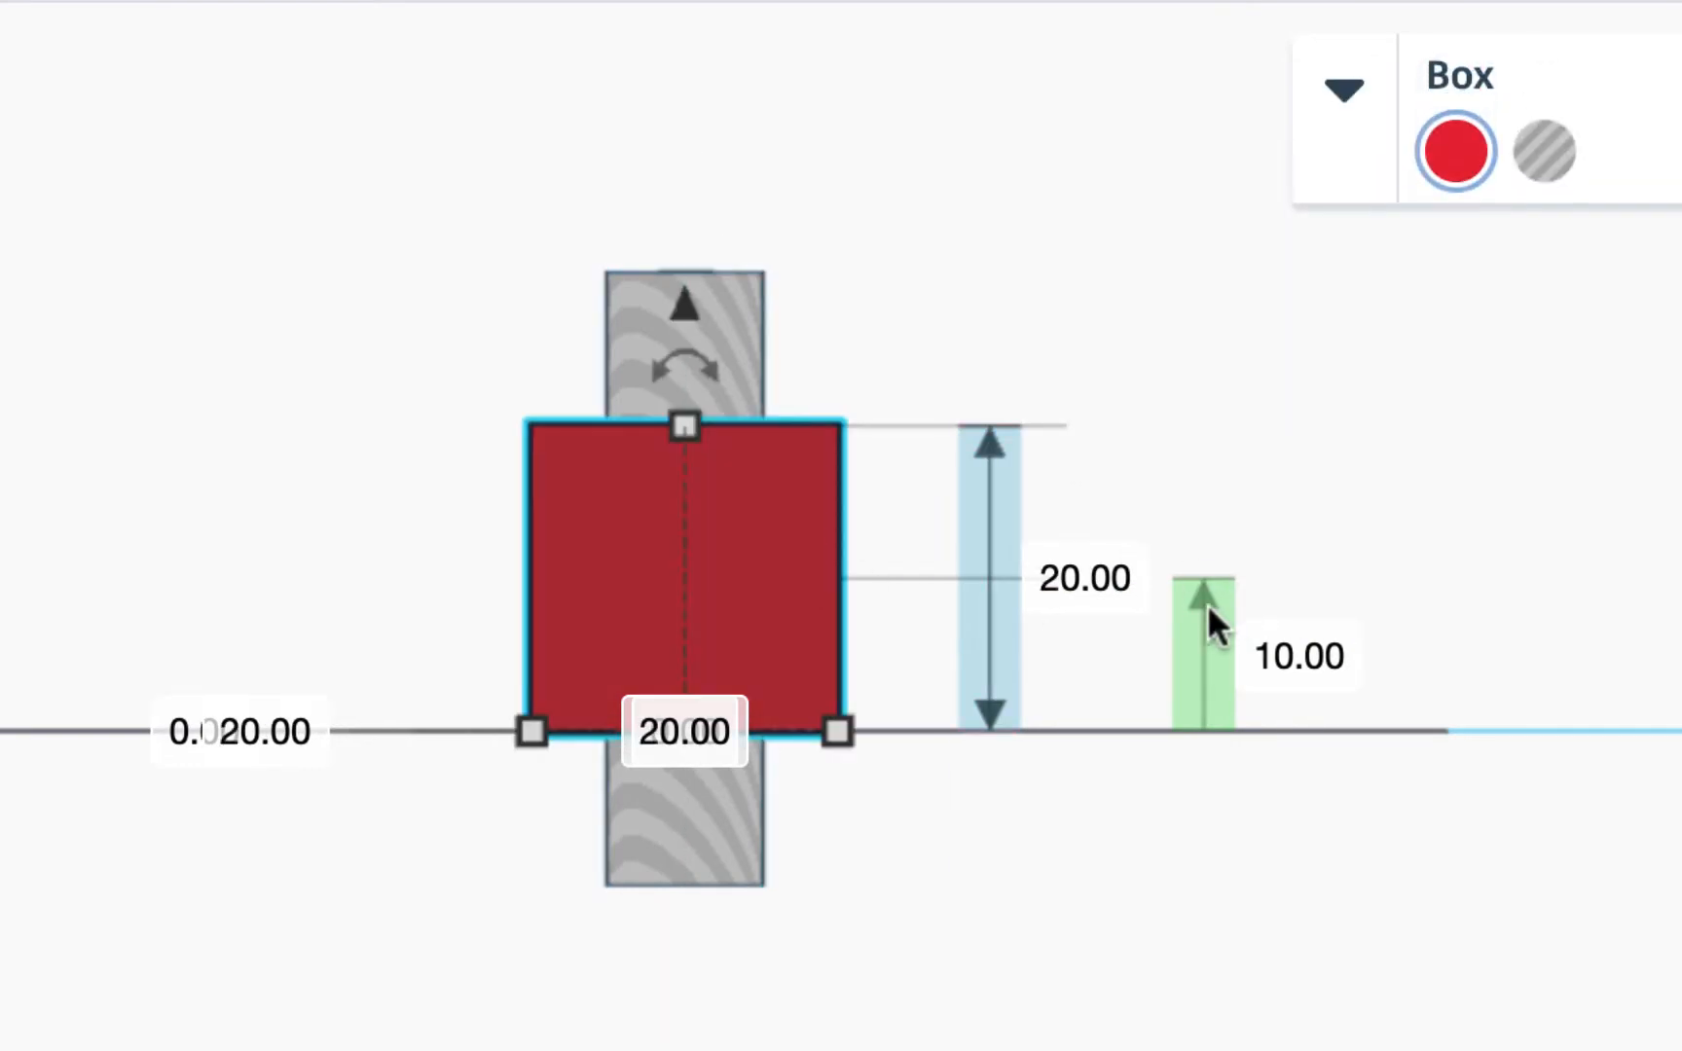
{"action": "left_click", "coordinate": [744, 293]}
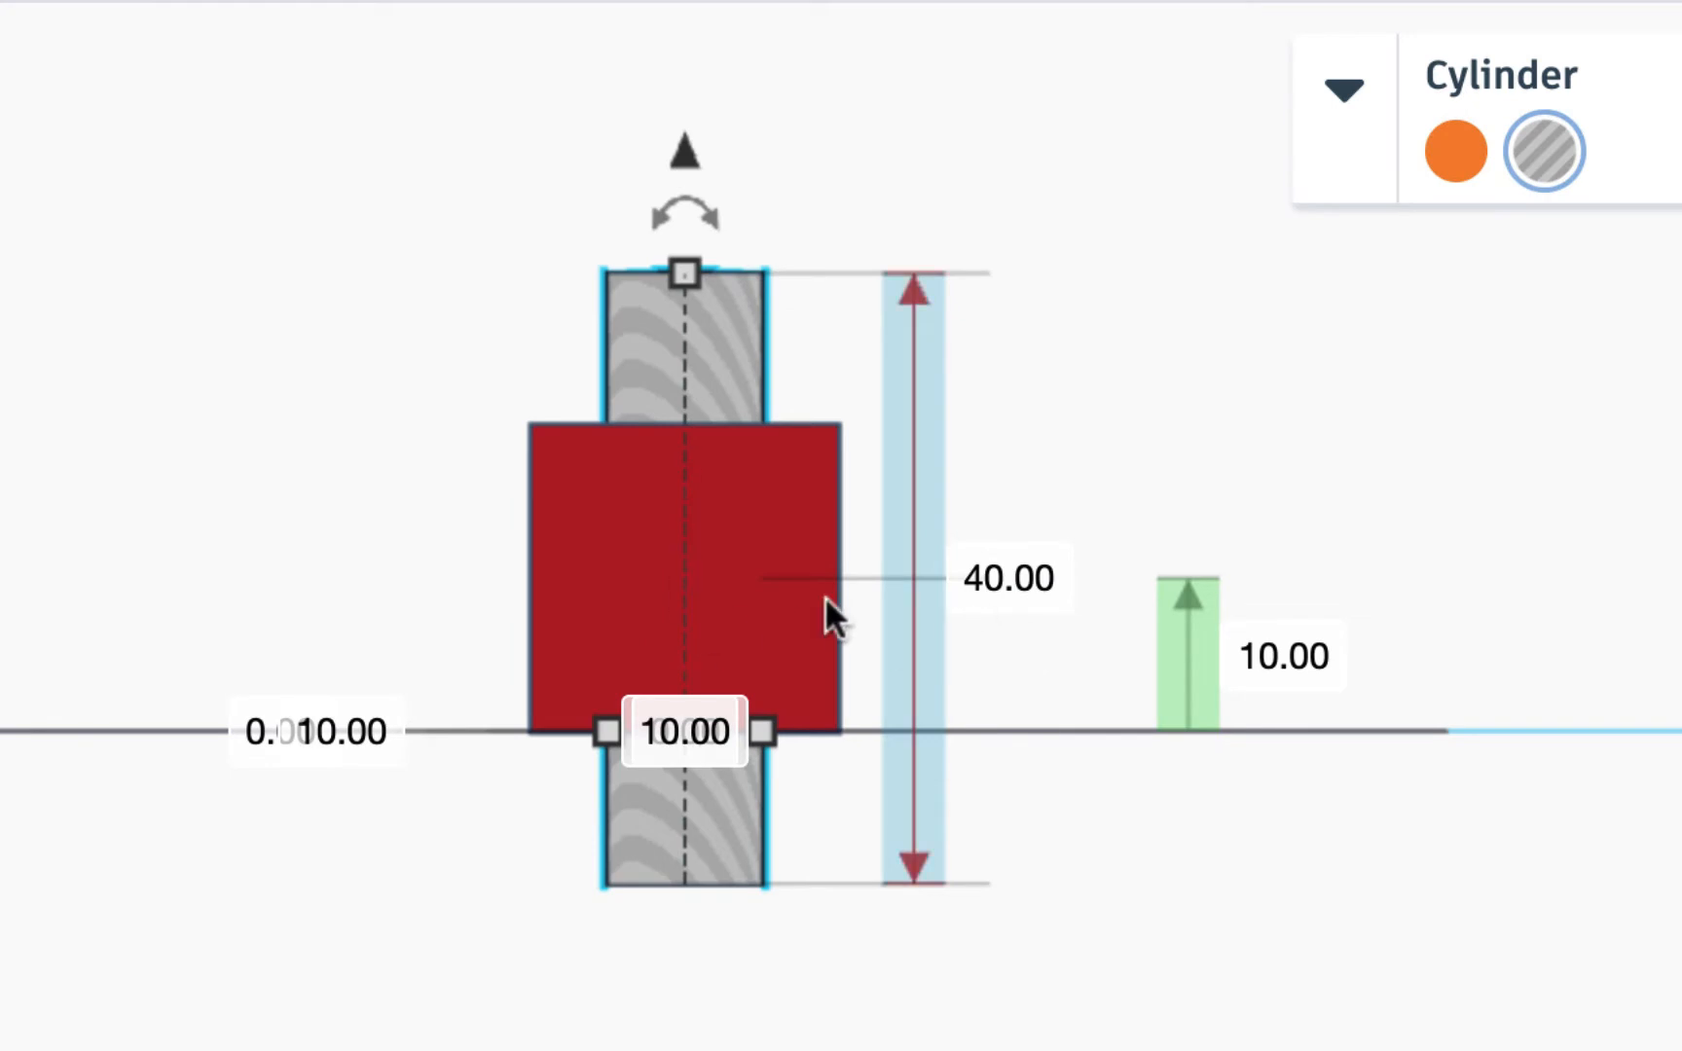
{"action": "left_click", "coordinate": [605, 531]}
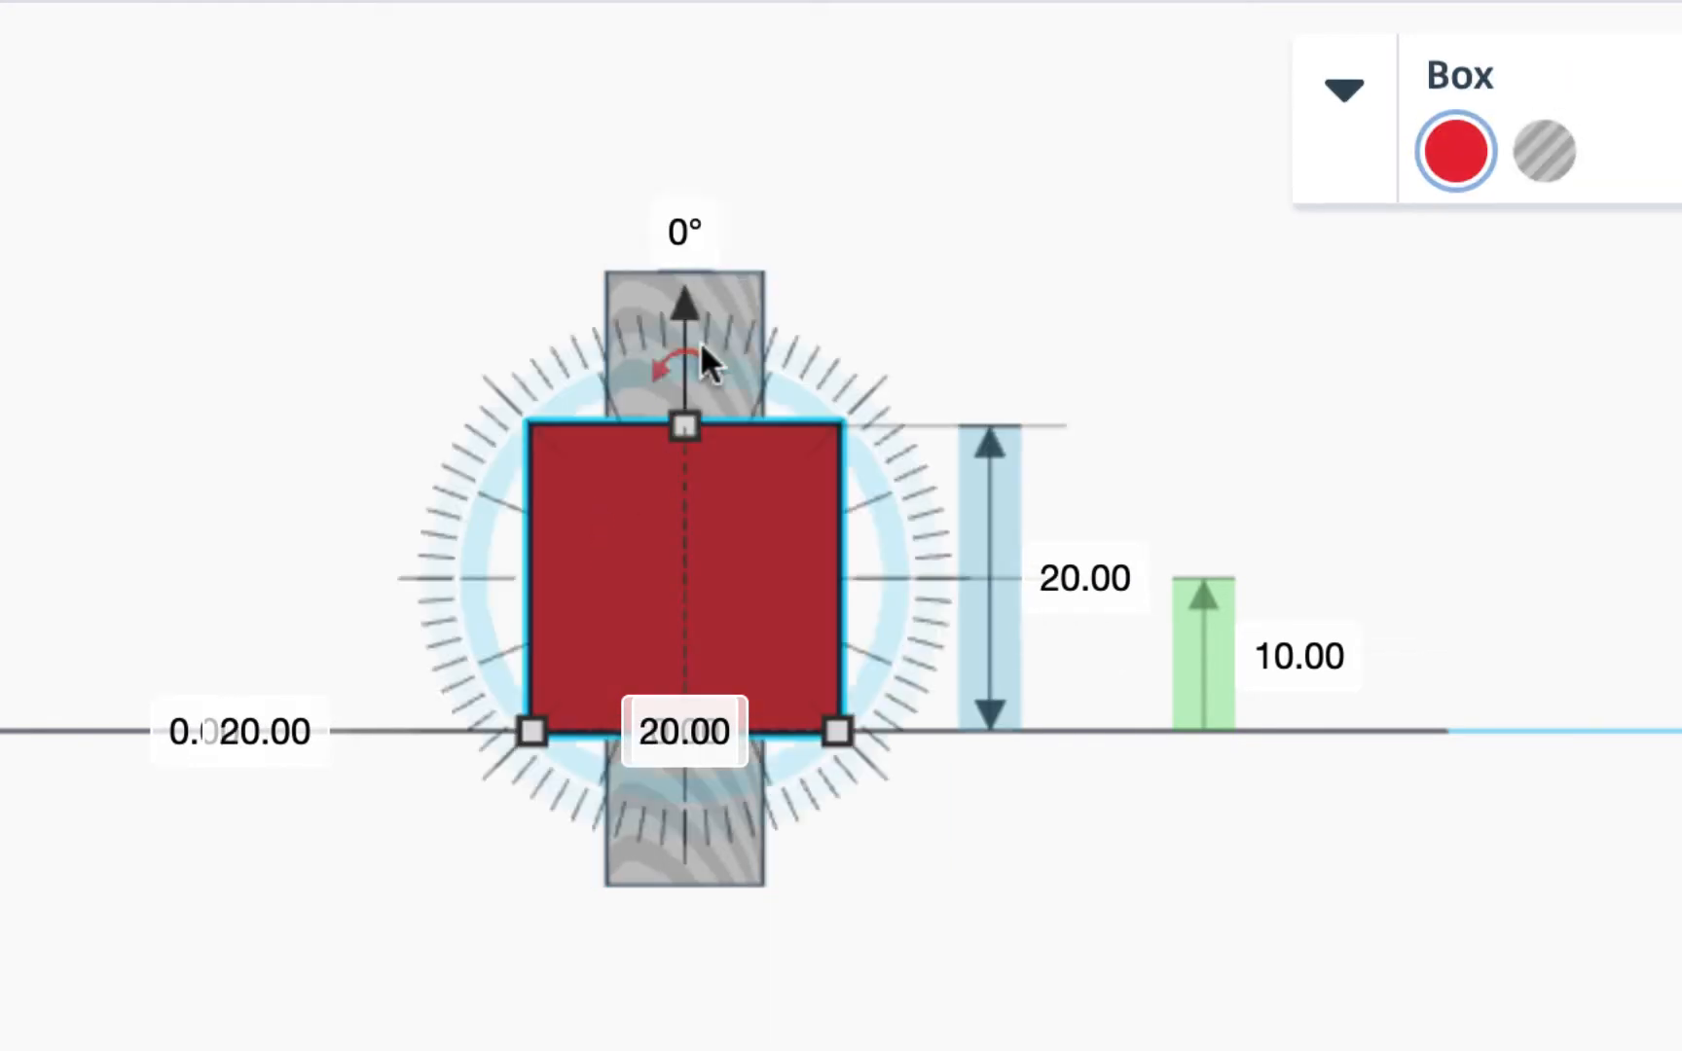
{"action": "left_click", "coordinate": [747, 269]}
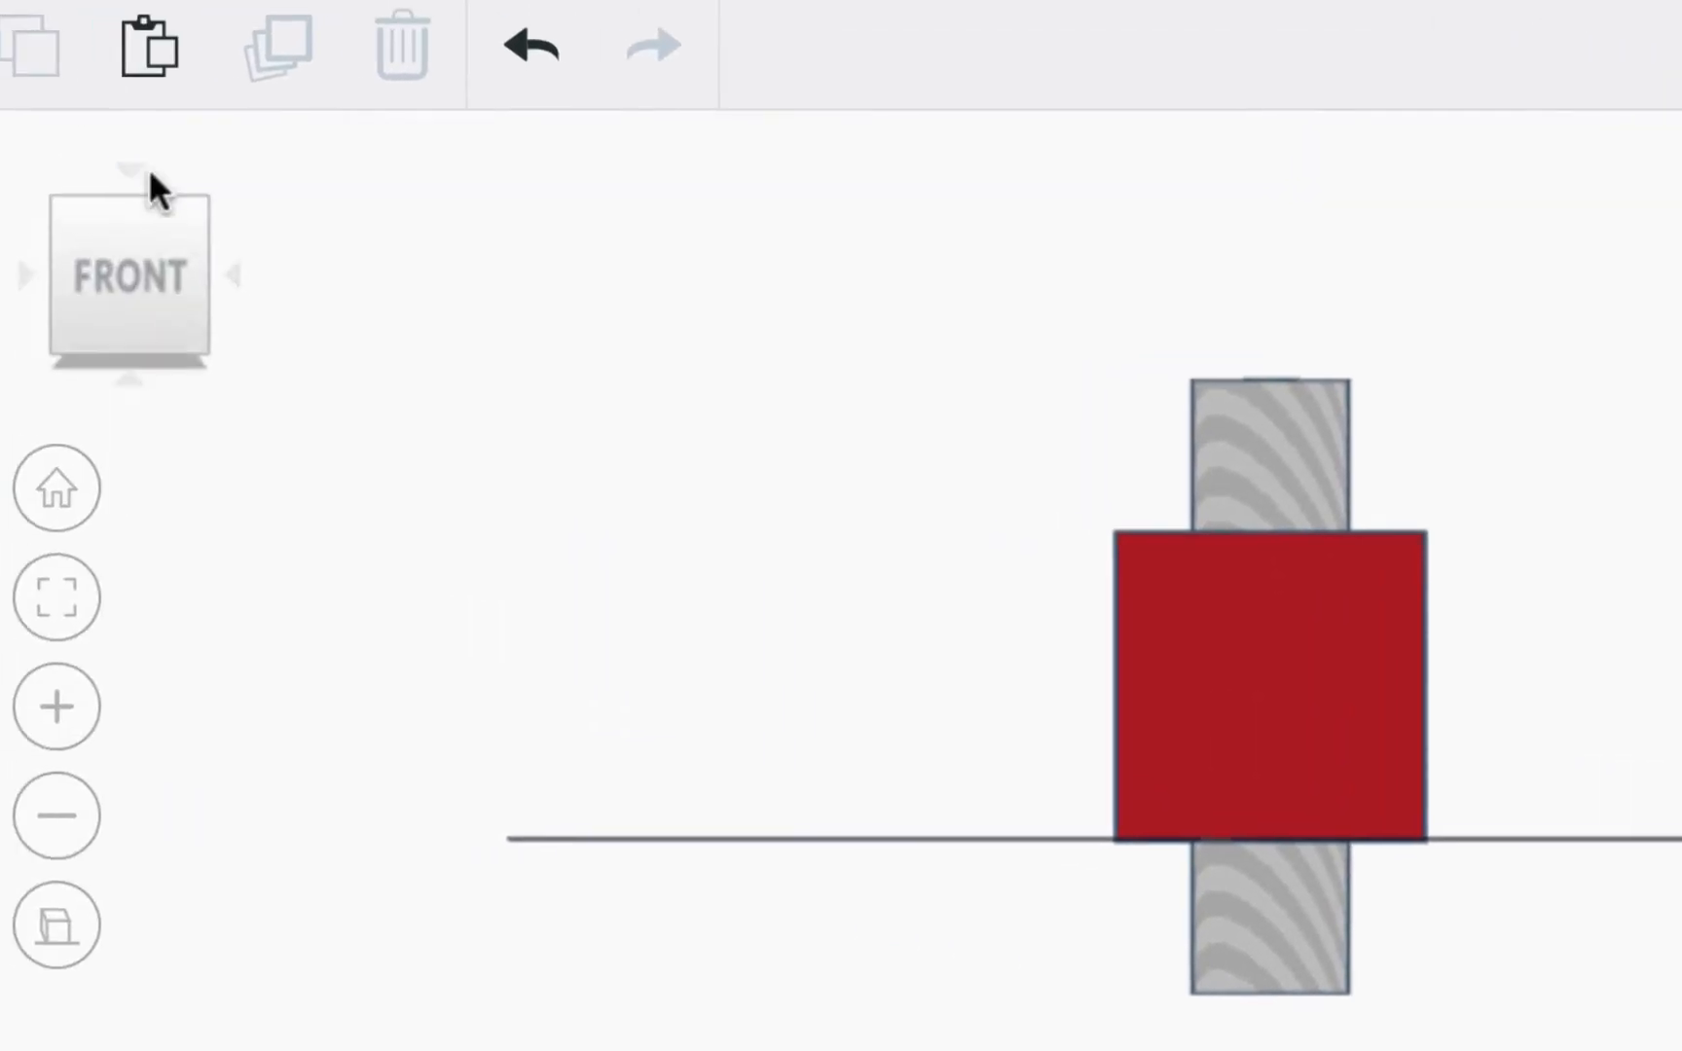
{"action": "left_click", "coordinate": [133, 171]}
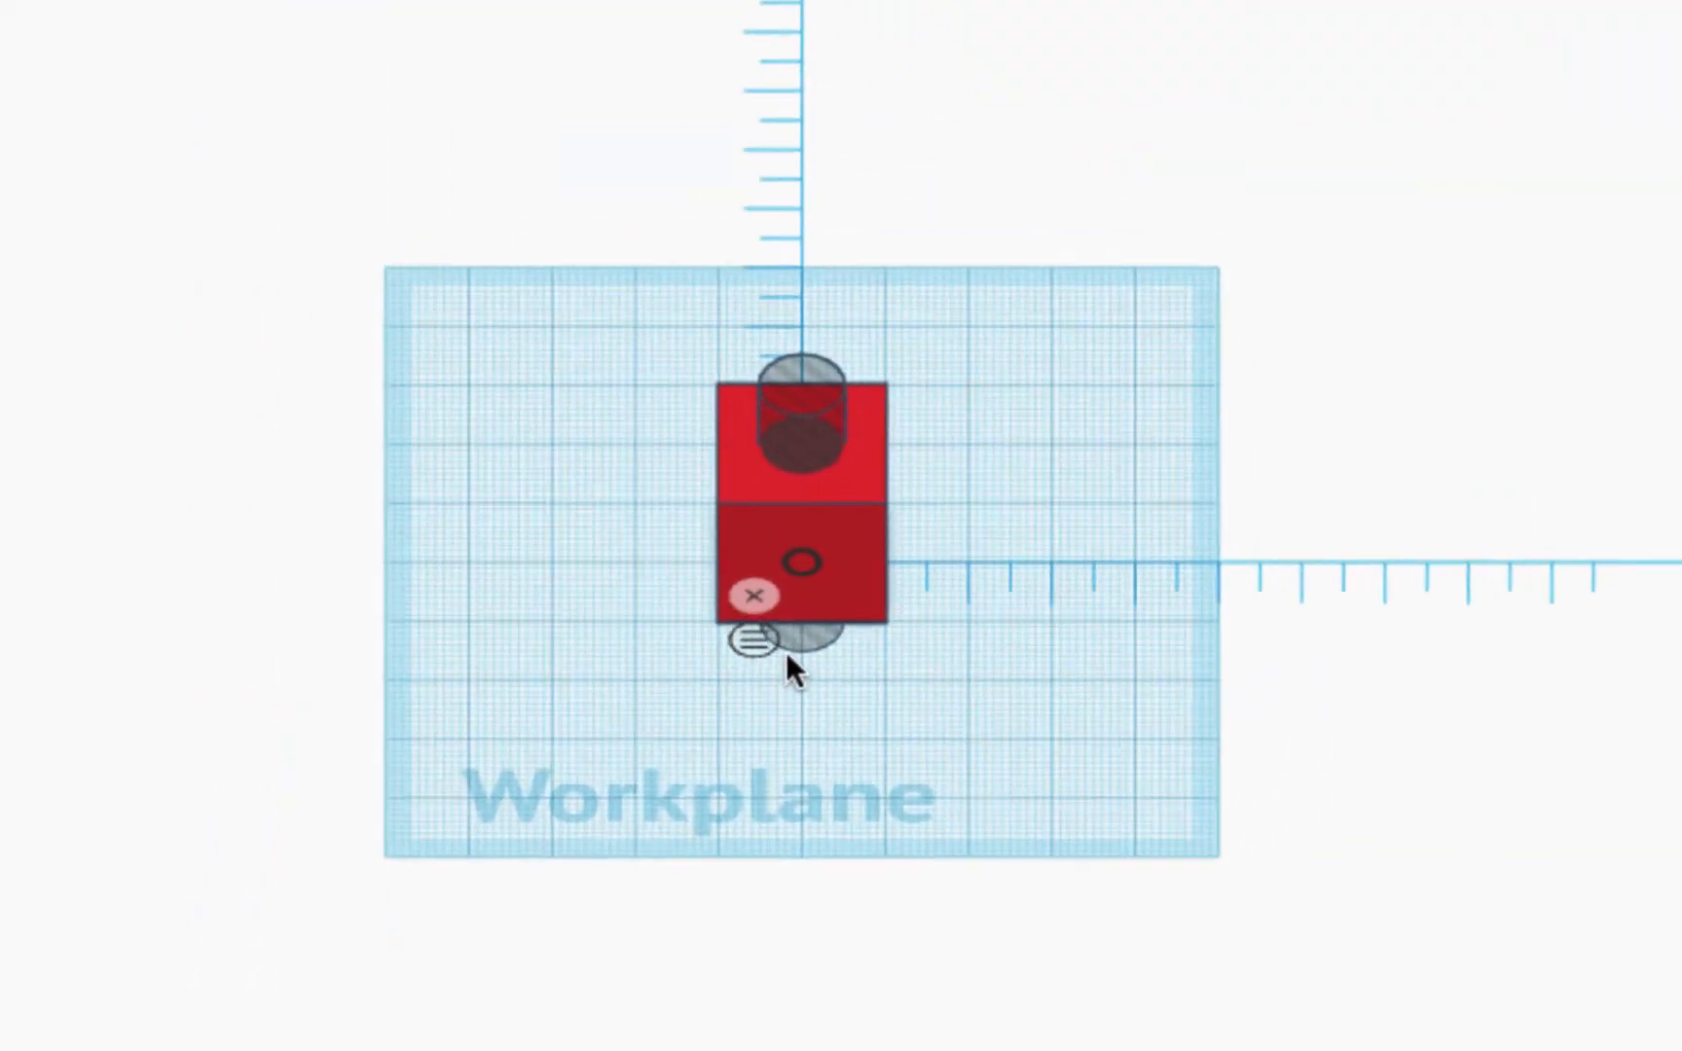
{"action": "scroll", "coordinate": [661, 731], "scroll_direction": "up", "scroll_amount": 5}
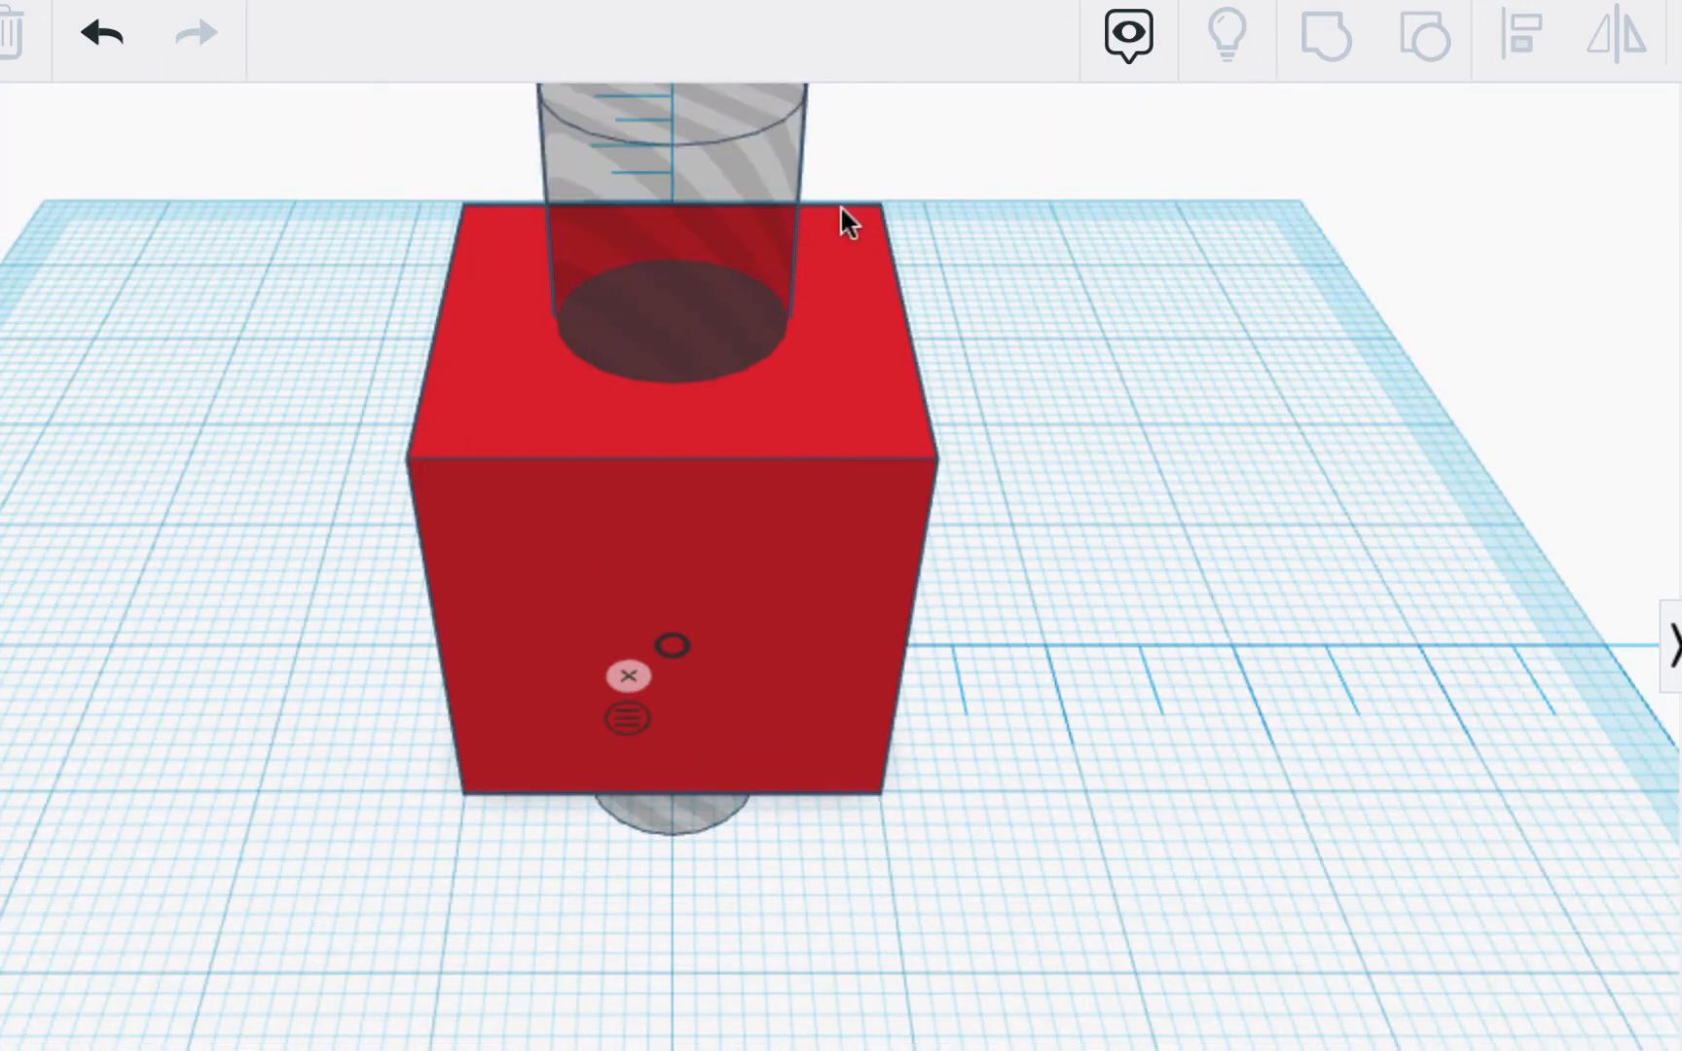
{"action": "scroll", "coordinate": [788, 270], "scroll_direction": "down", "scroll_amount": 5}
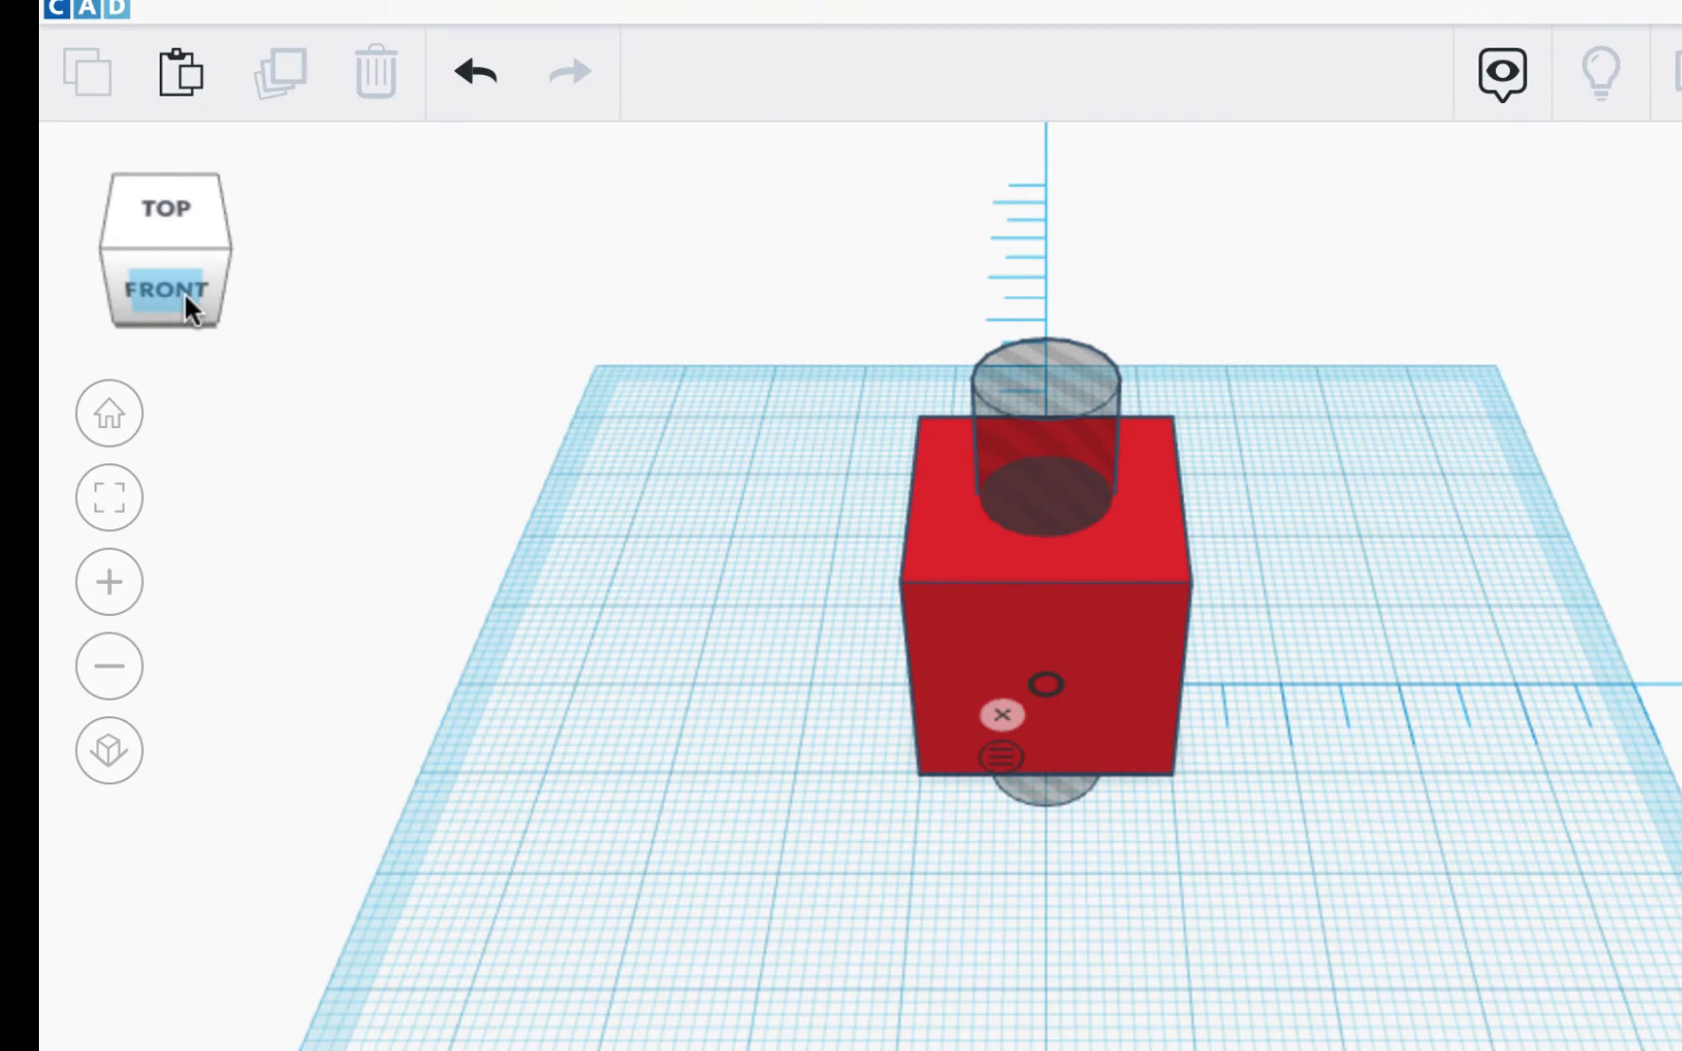
Step: Duplicate the vertical cylinder hole in place
{"action": "left_click", "coordinate": [184, 292]}
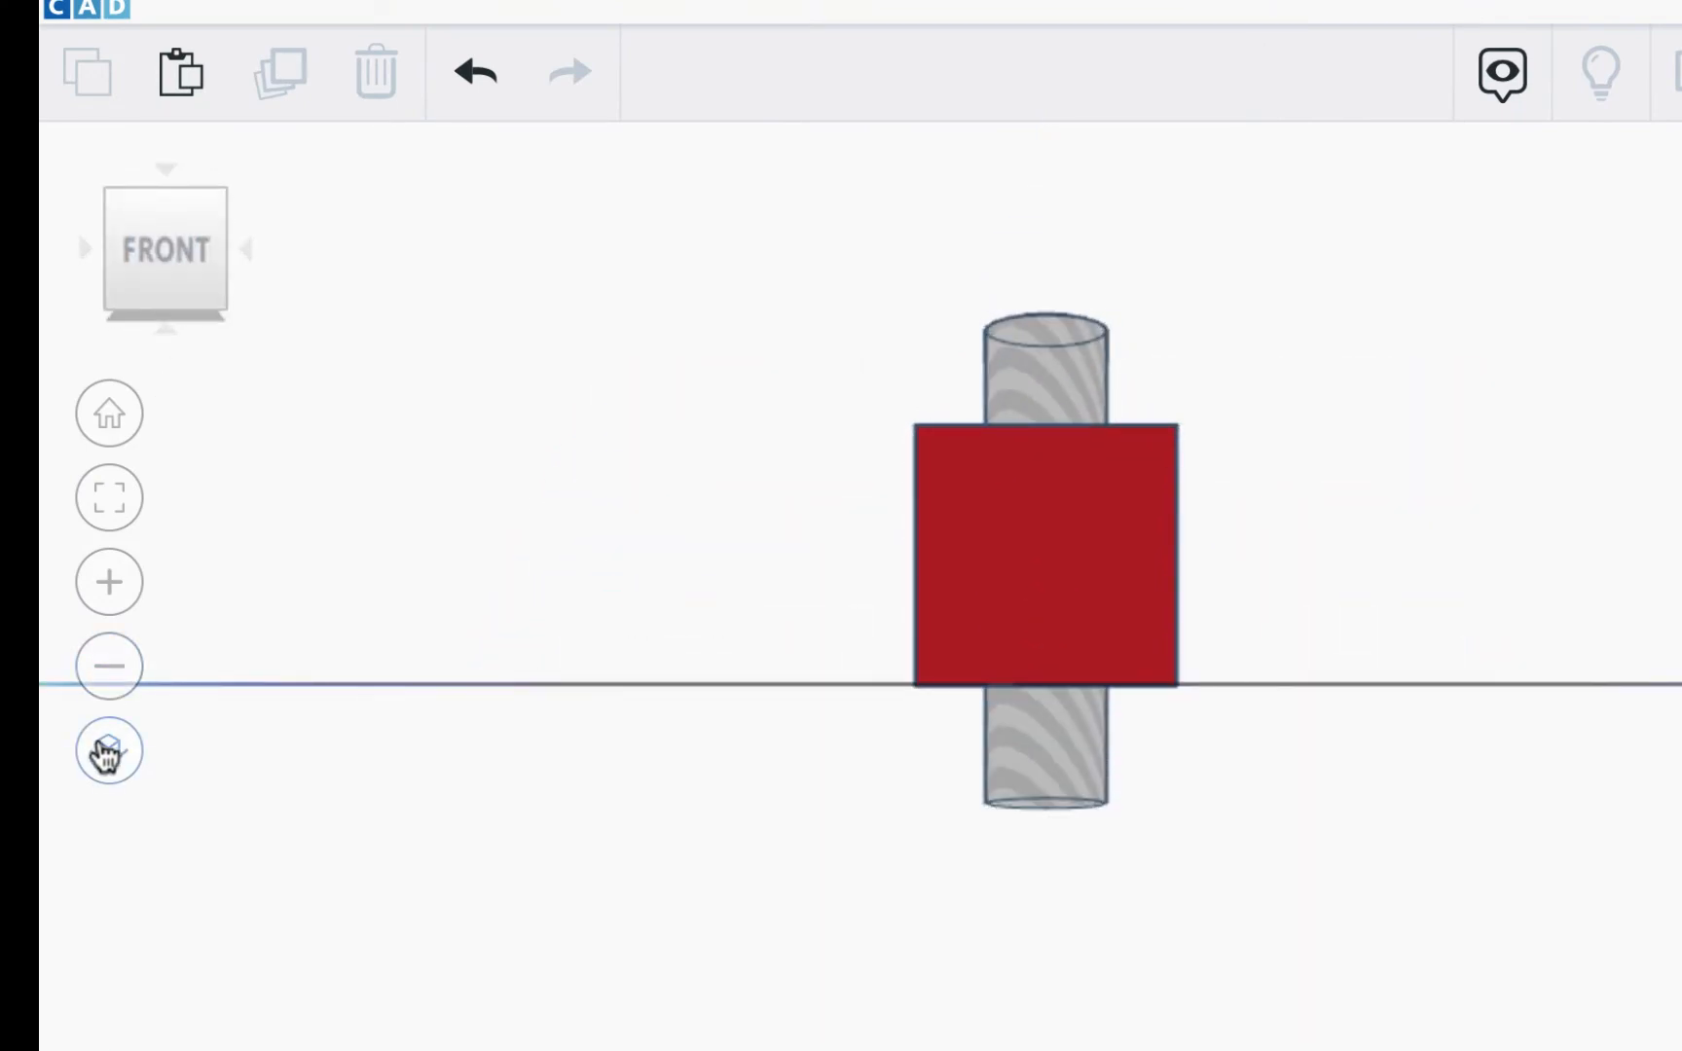
{"action": "left_click", "coordinate": [109, 750]}
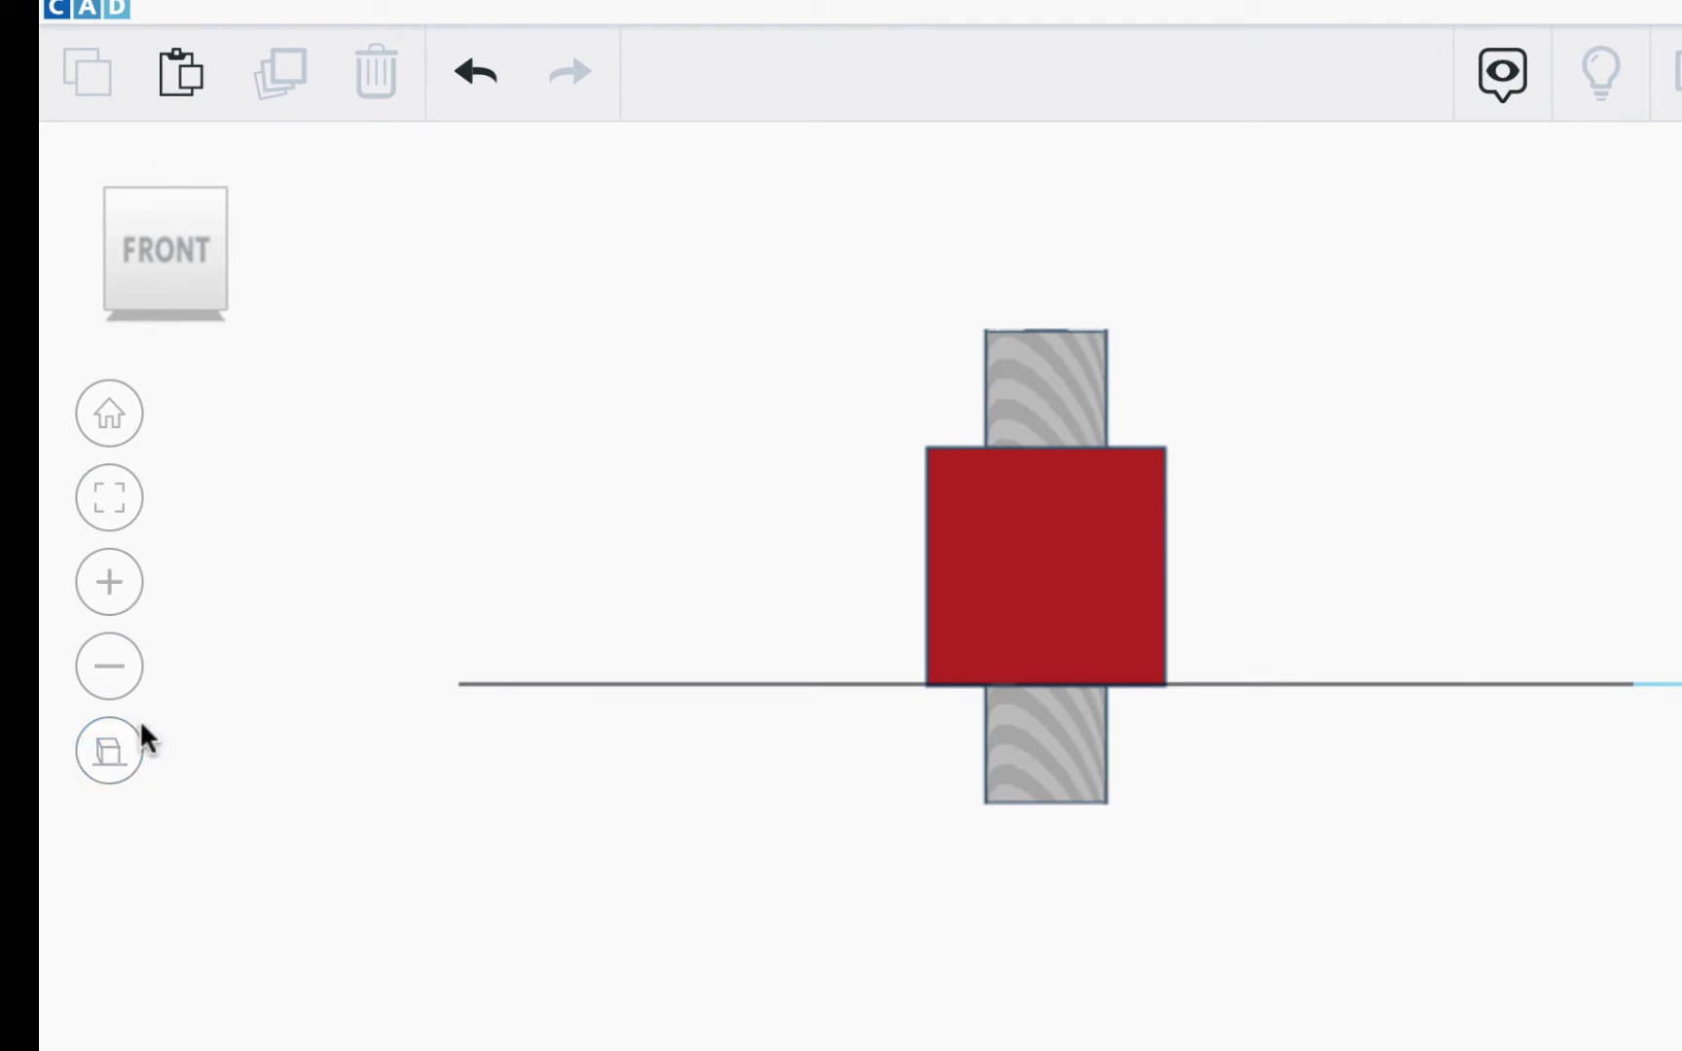
{"action": "left_click", "coordinate": [1083, 358]}
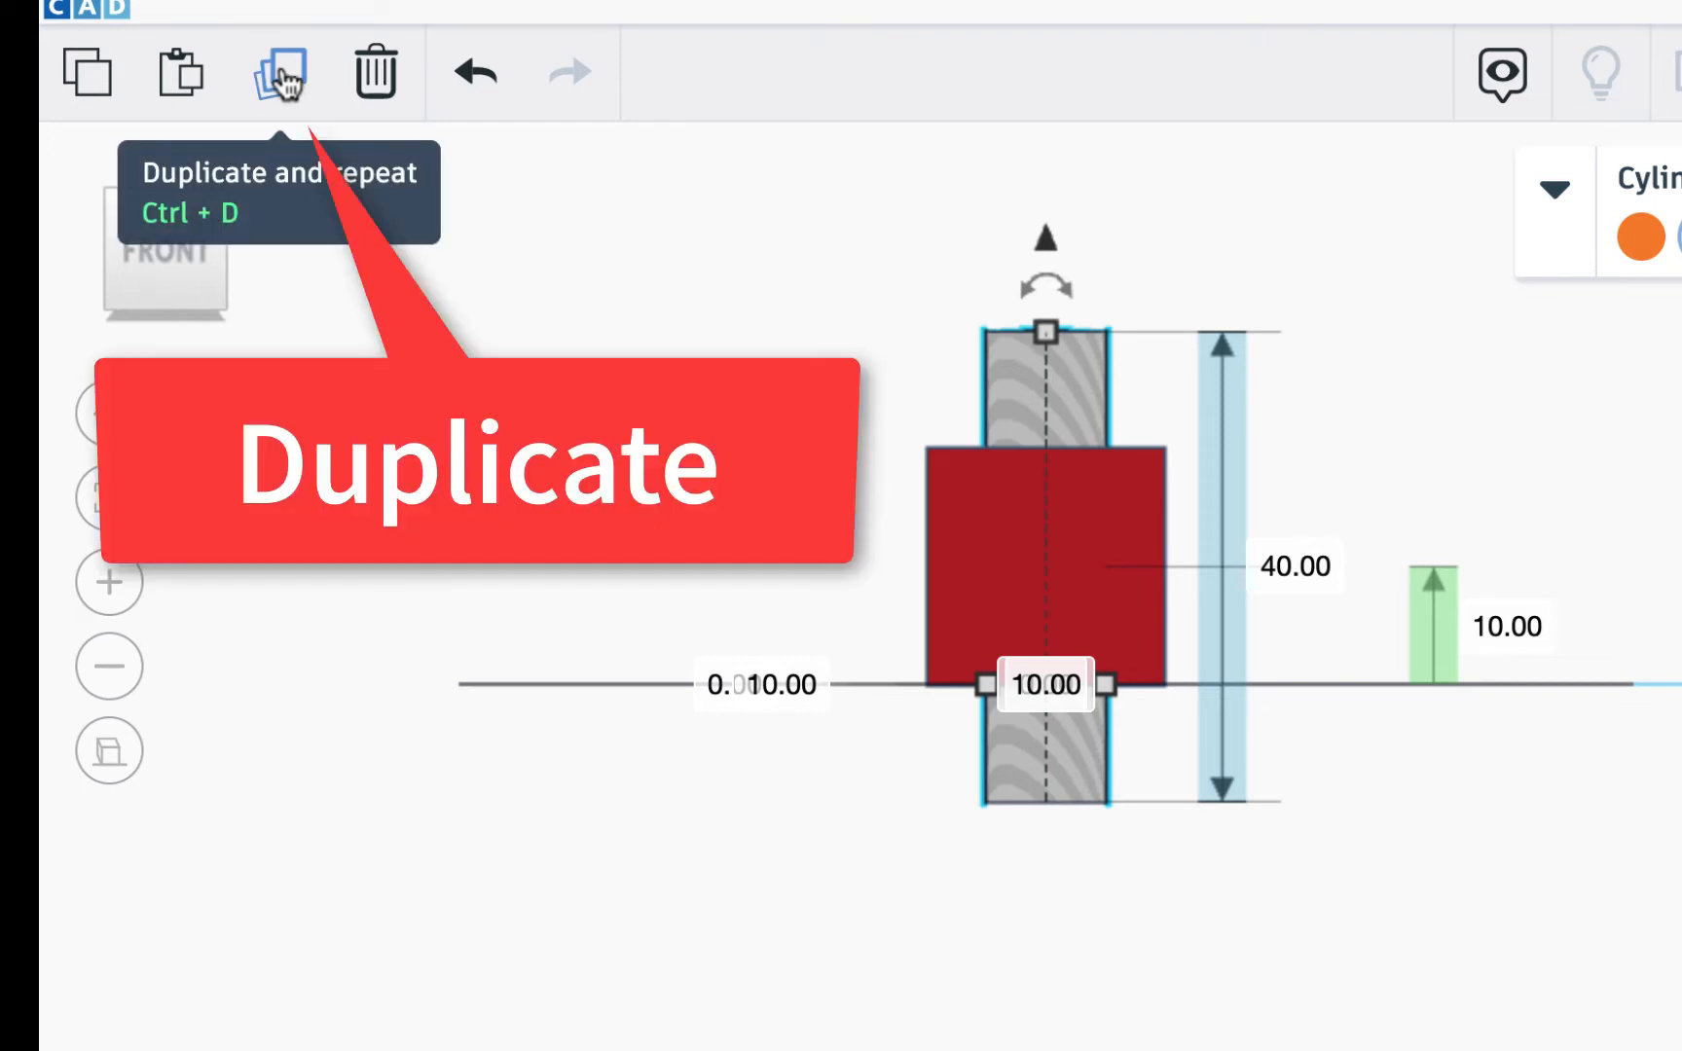
{"action": "left_click", "coordinate": [281, 78]}
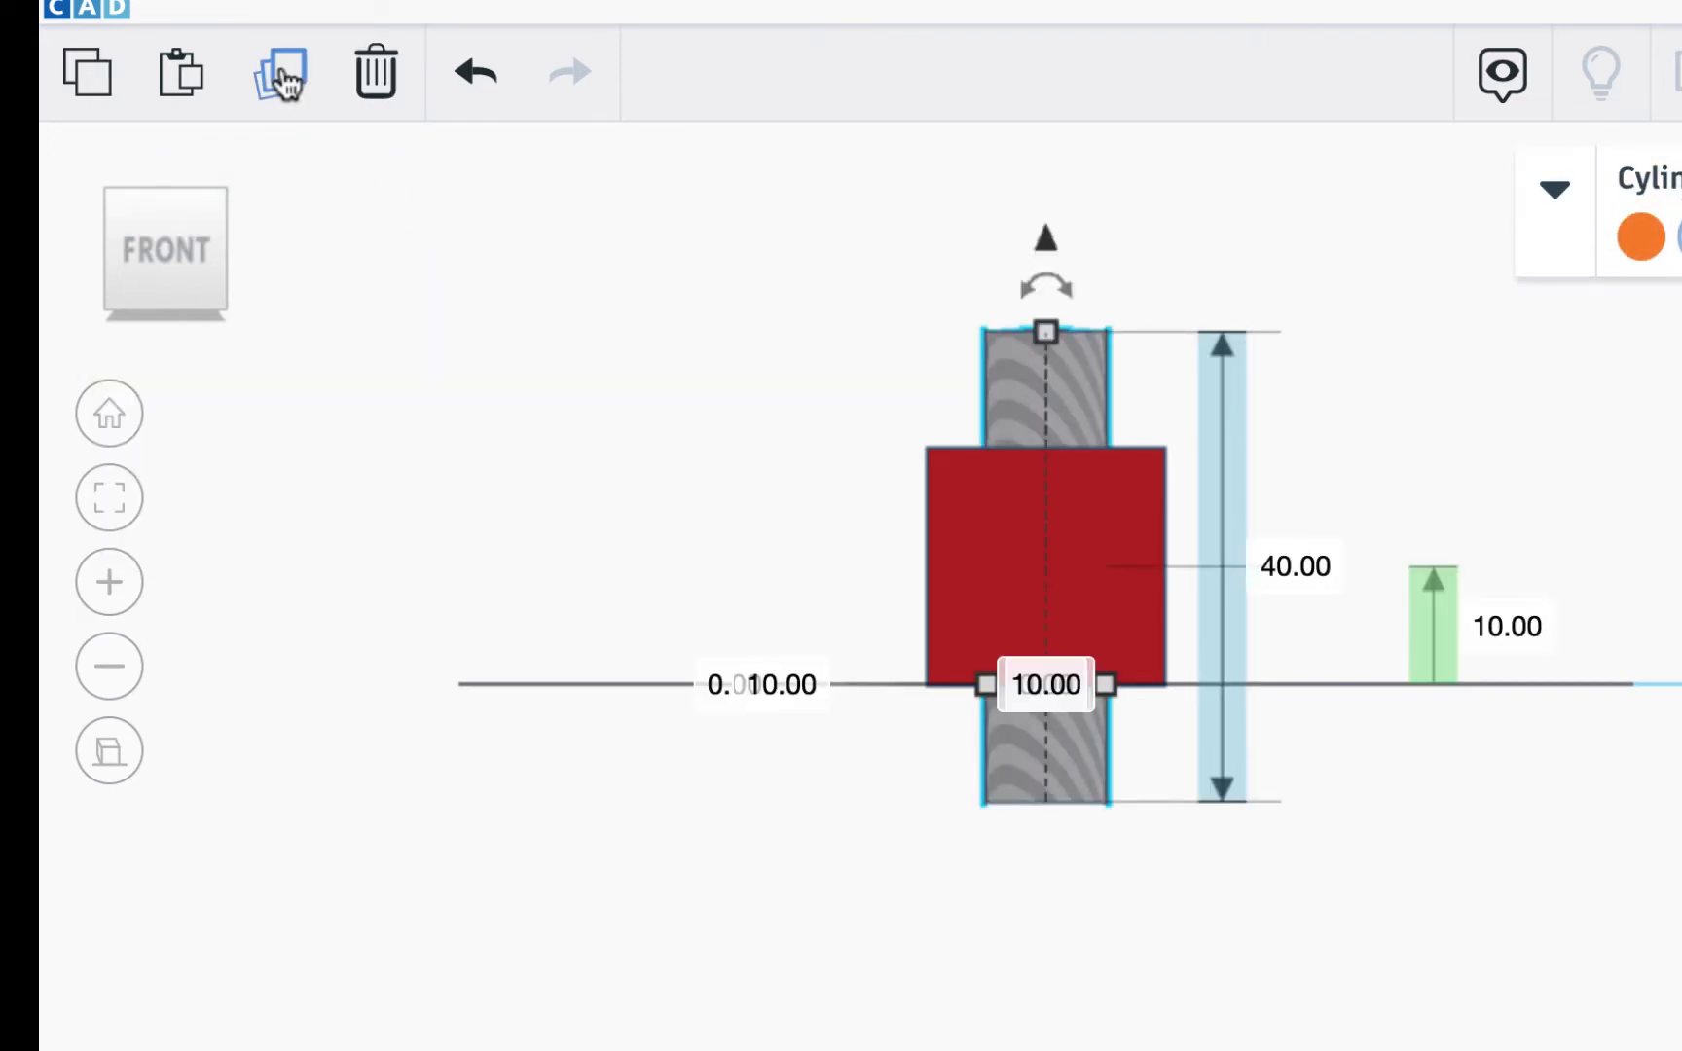
Step: Rotate the duplicated cylinder hole by -90° so it runs horizontally through the sides of the box
{"action": "mouse_move", "coordinate": [1050, 282]}
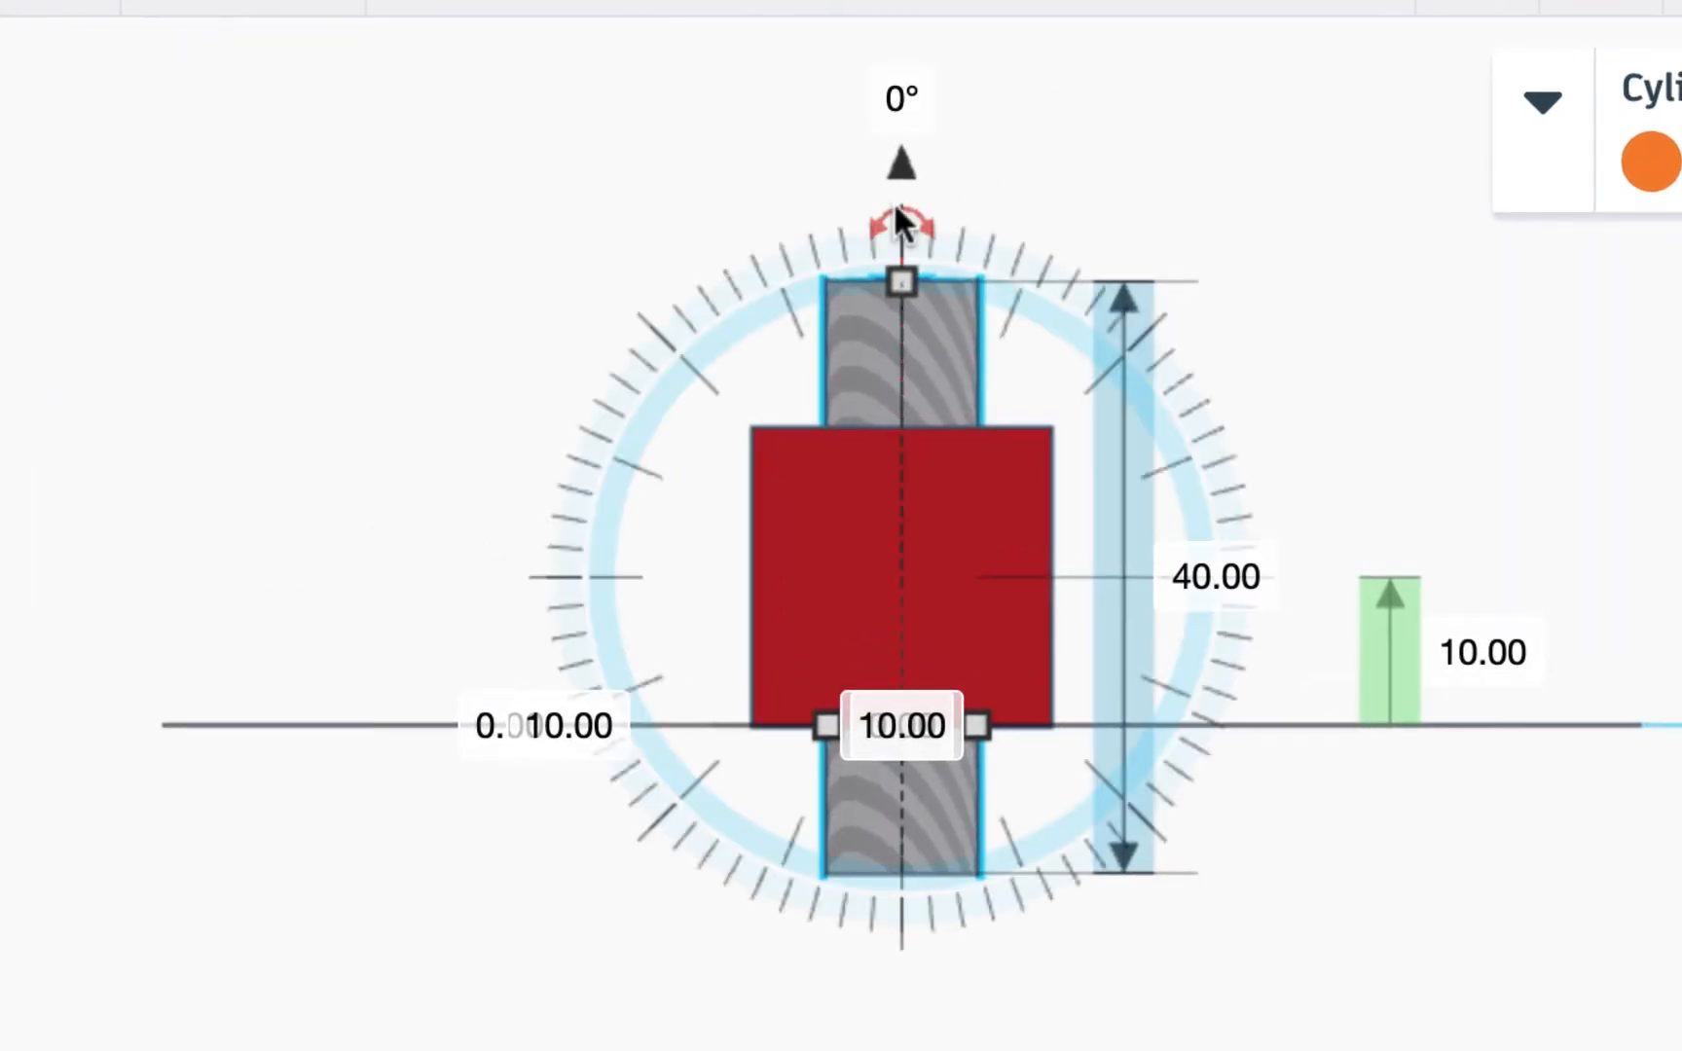
{"action": "left_click_drag", "start_coordinate": [885, 213], "coordinate": [1353, 573]}
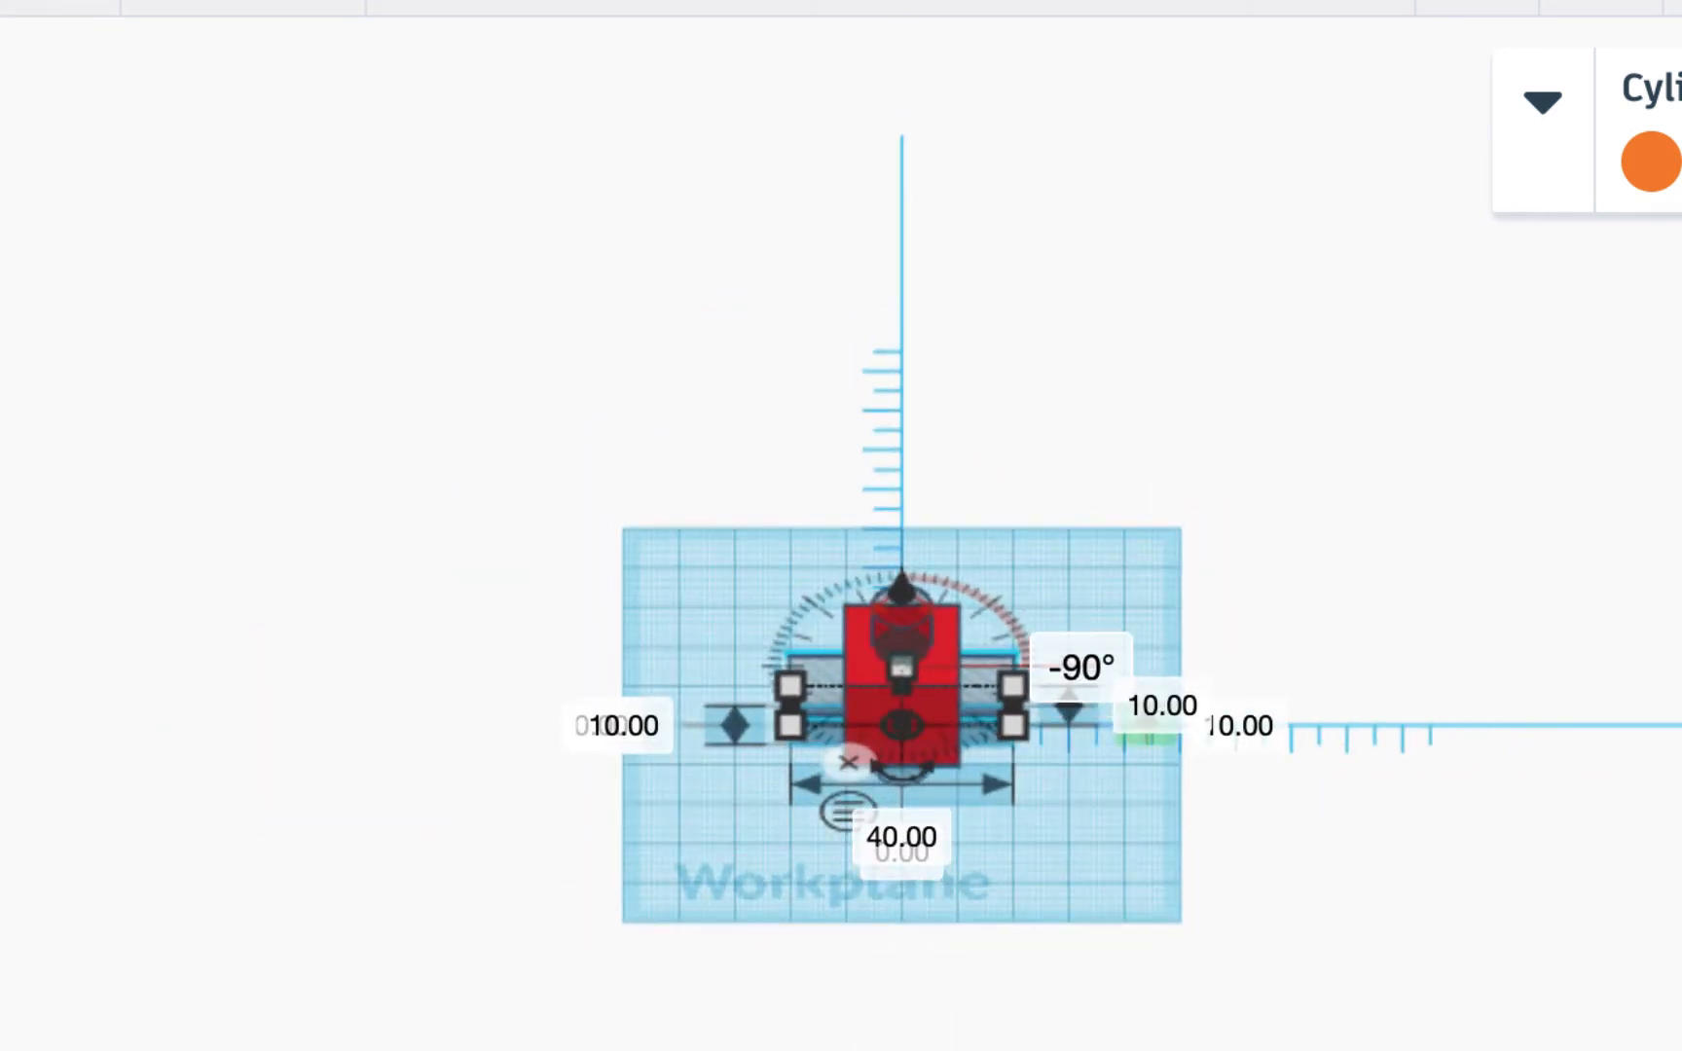
{"action": "scroll", "coordinate": [918, 873], "scroll_direction": "up", "scroll_amount": 5}
{"action": "scroll", "coordinate": [916, 869], "scroll_direction": "up", "scroll_amount": 5}
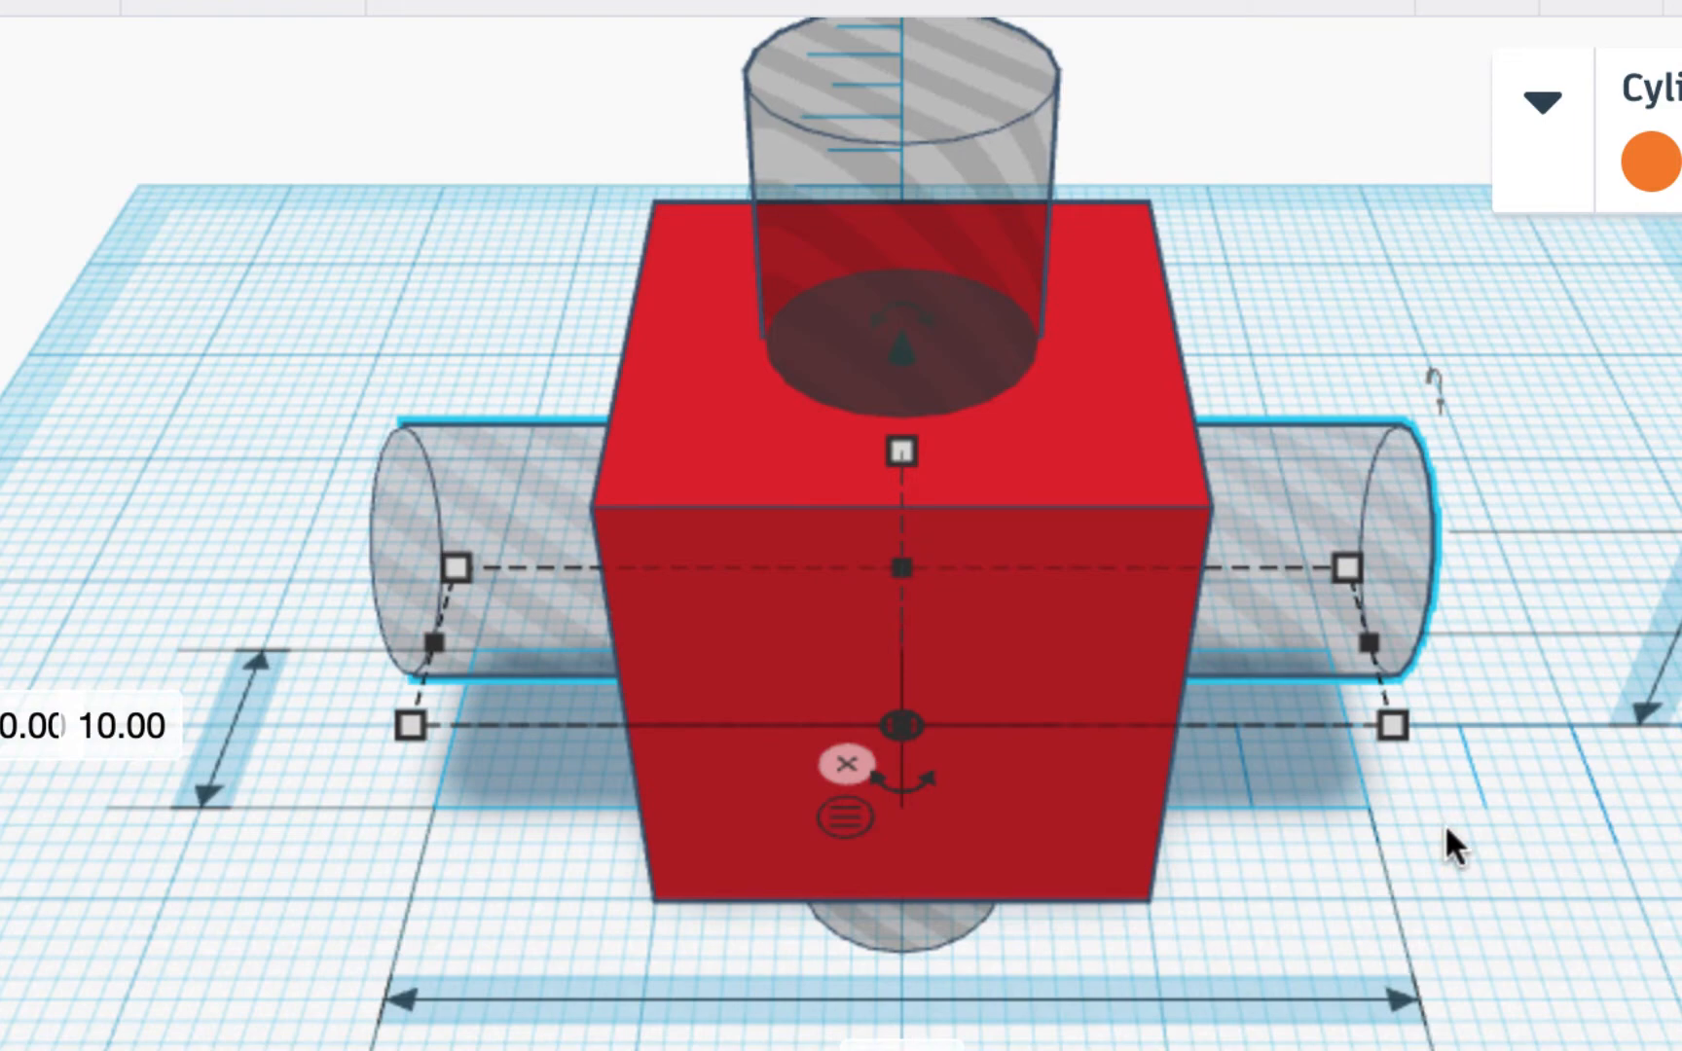
{"action": "right_click_drag", "start_coordinate": [1543, 904], "coordinate": [1524, 938]}
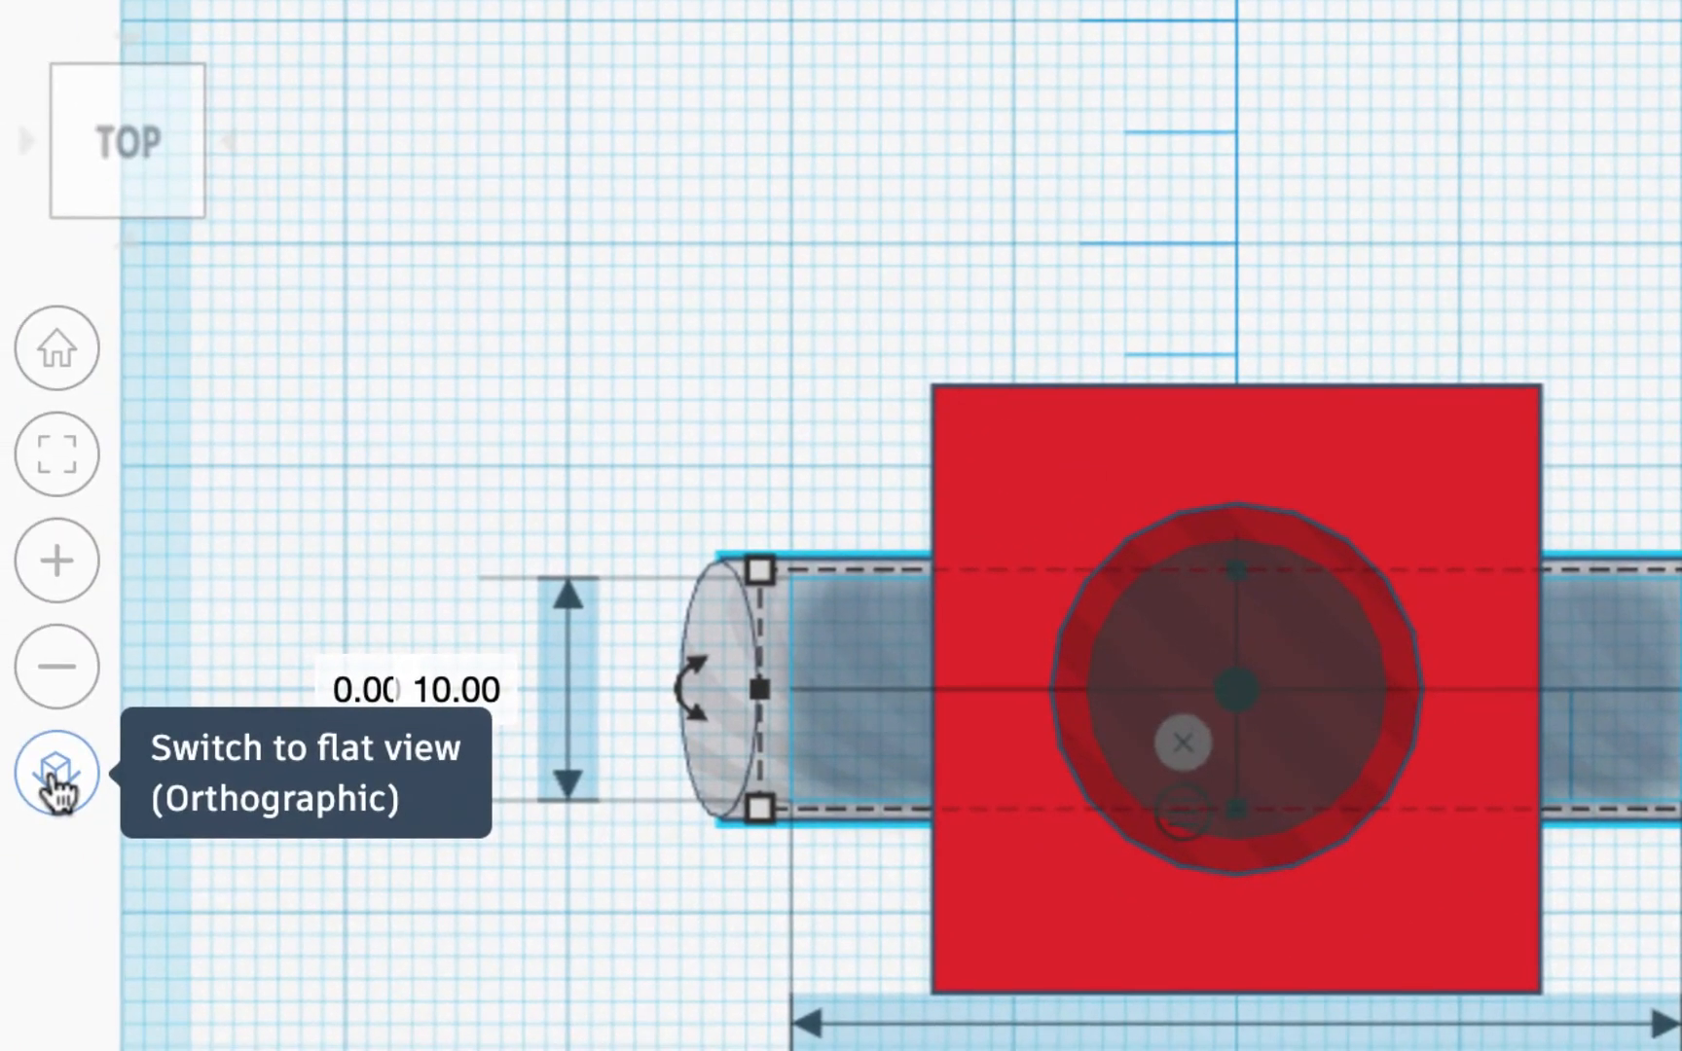
Step: Switch to the flat orthographic view and duplicate the vertical cylinder hole in place
{"action": "left_click", "coordinate": [53, 774]}
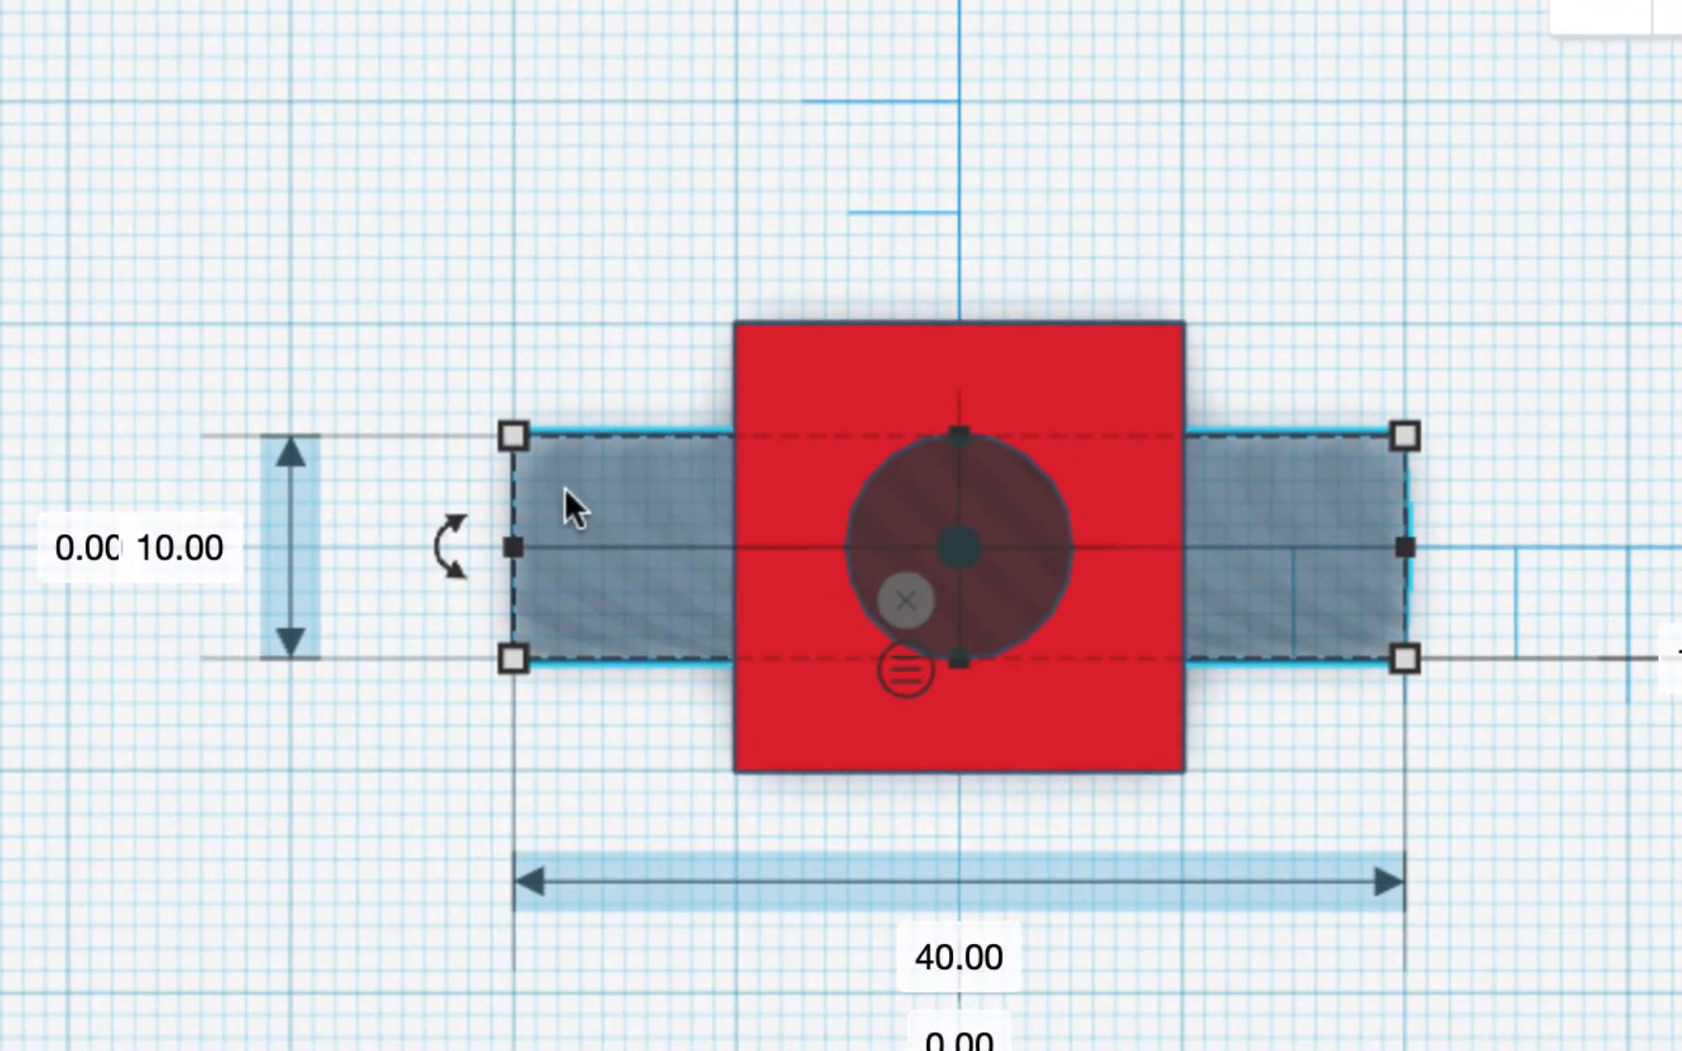
{"action": "mouse_move", "coordinate": [450, 549]}
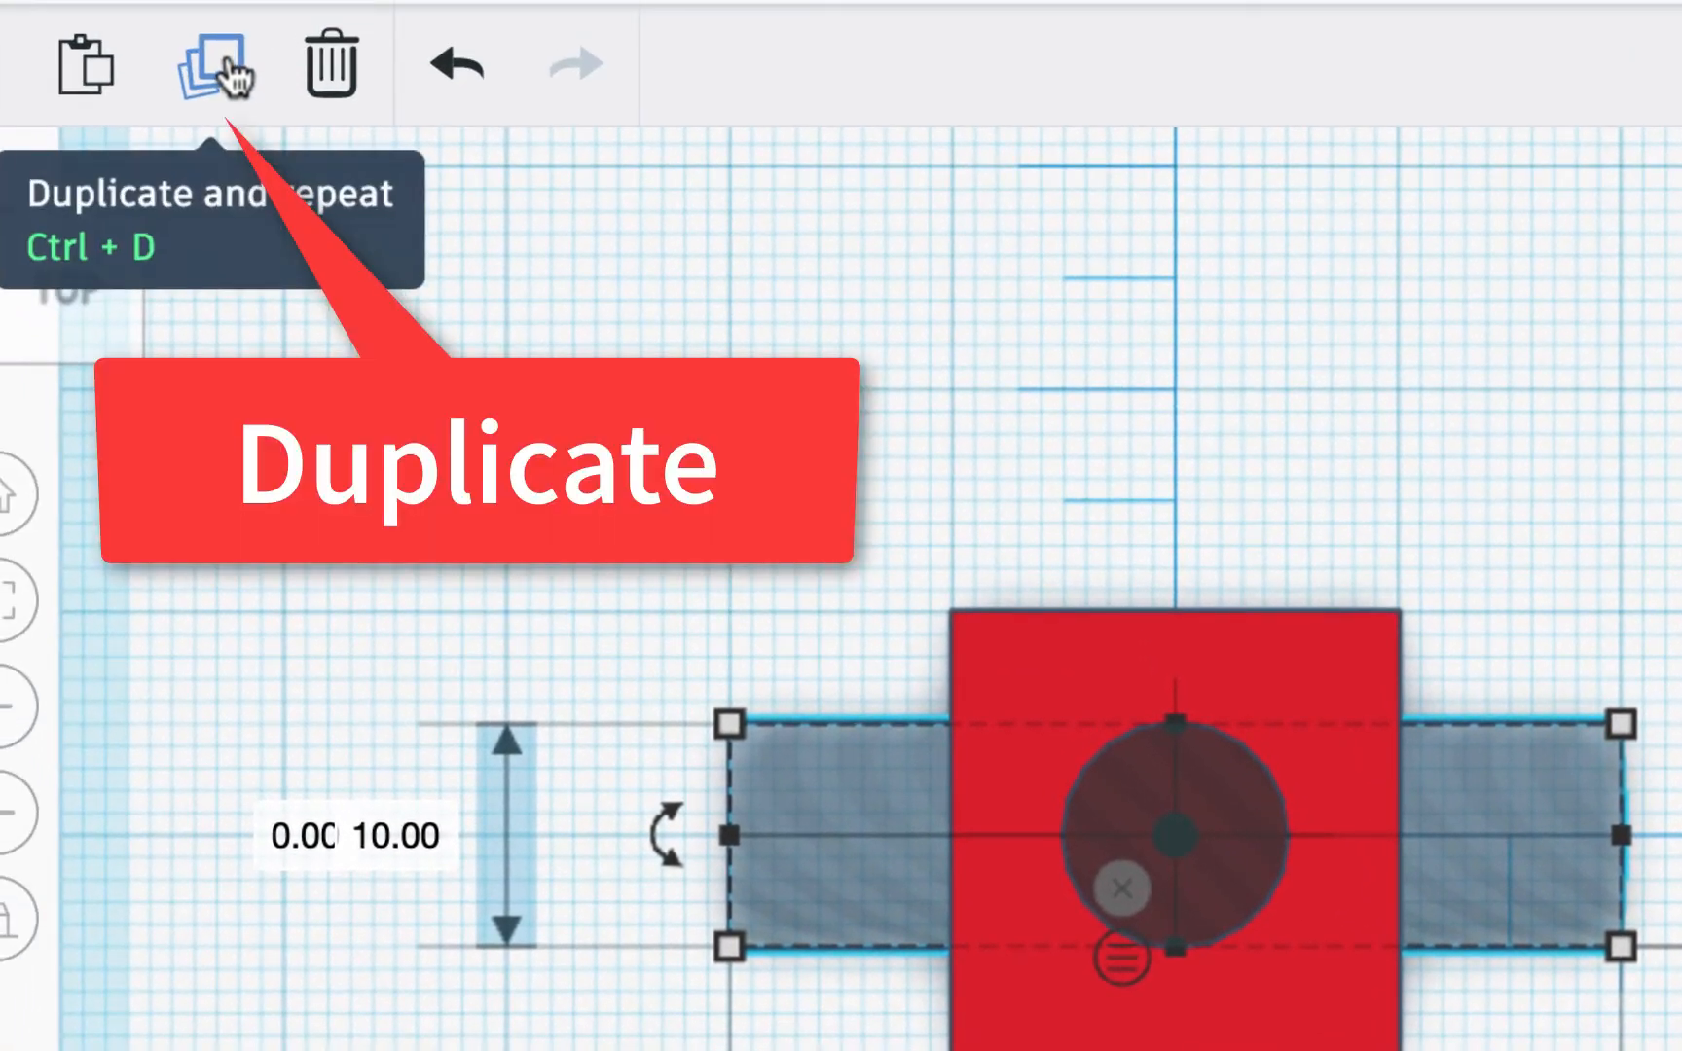
{"action": "left_click", "coordinate": [232, 76]}
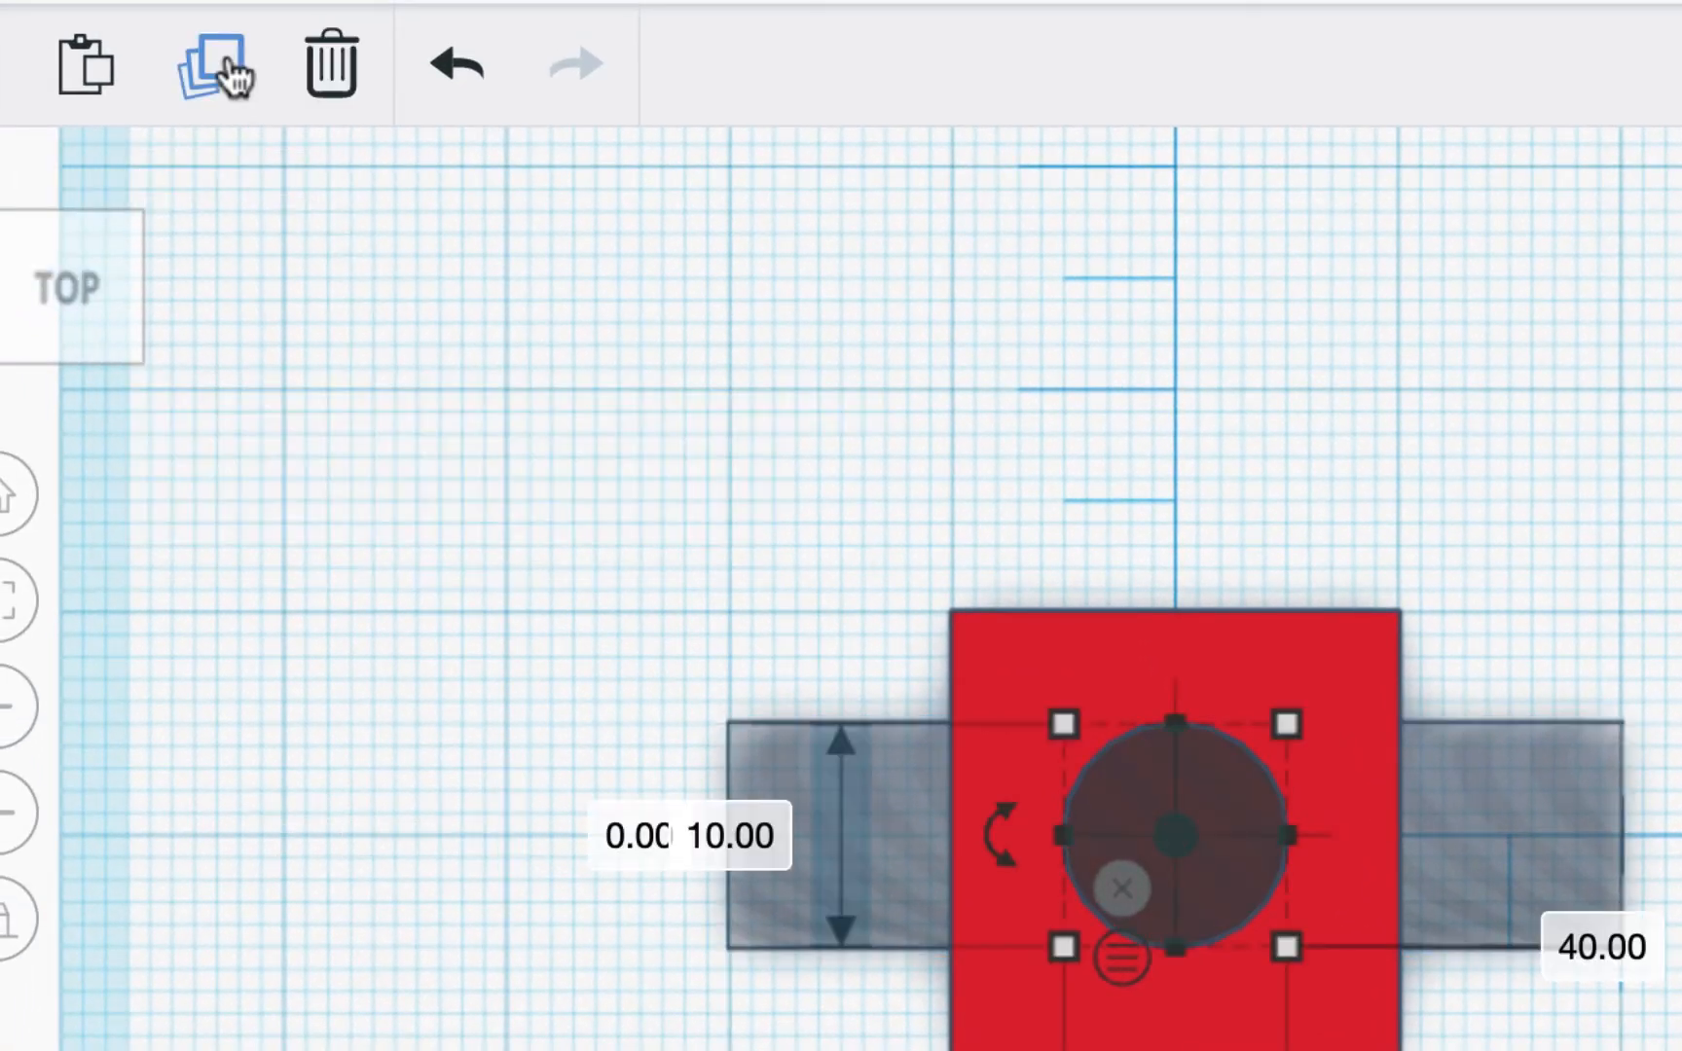
Step: Try rotating the horizontal cylinder hole 90° in the top view and moving it off the box, undoing each change
{"action": "left_click", "coordinate": [765, 779]}
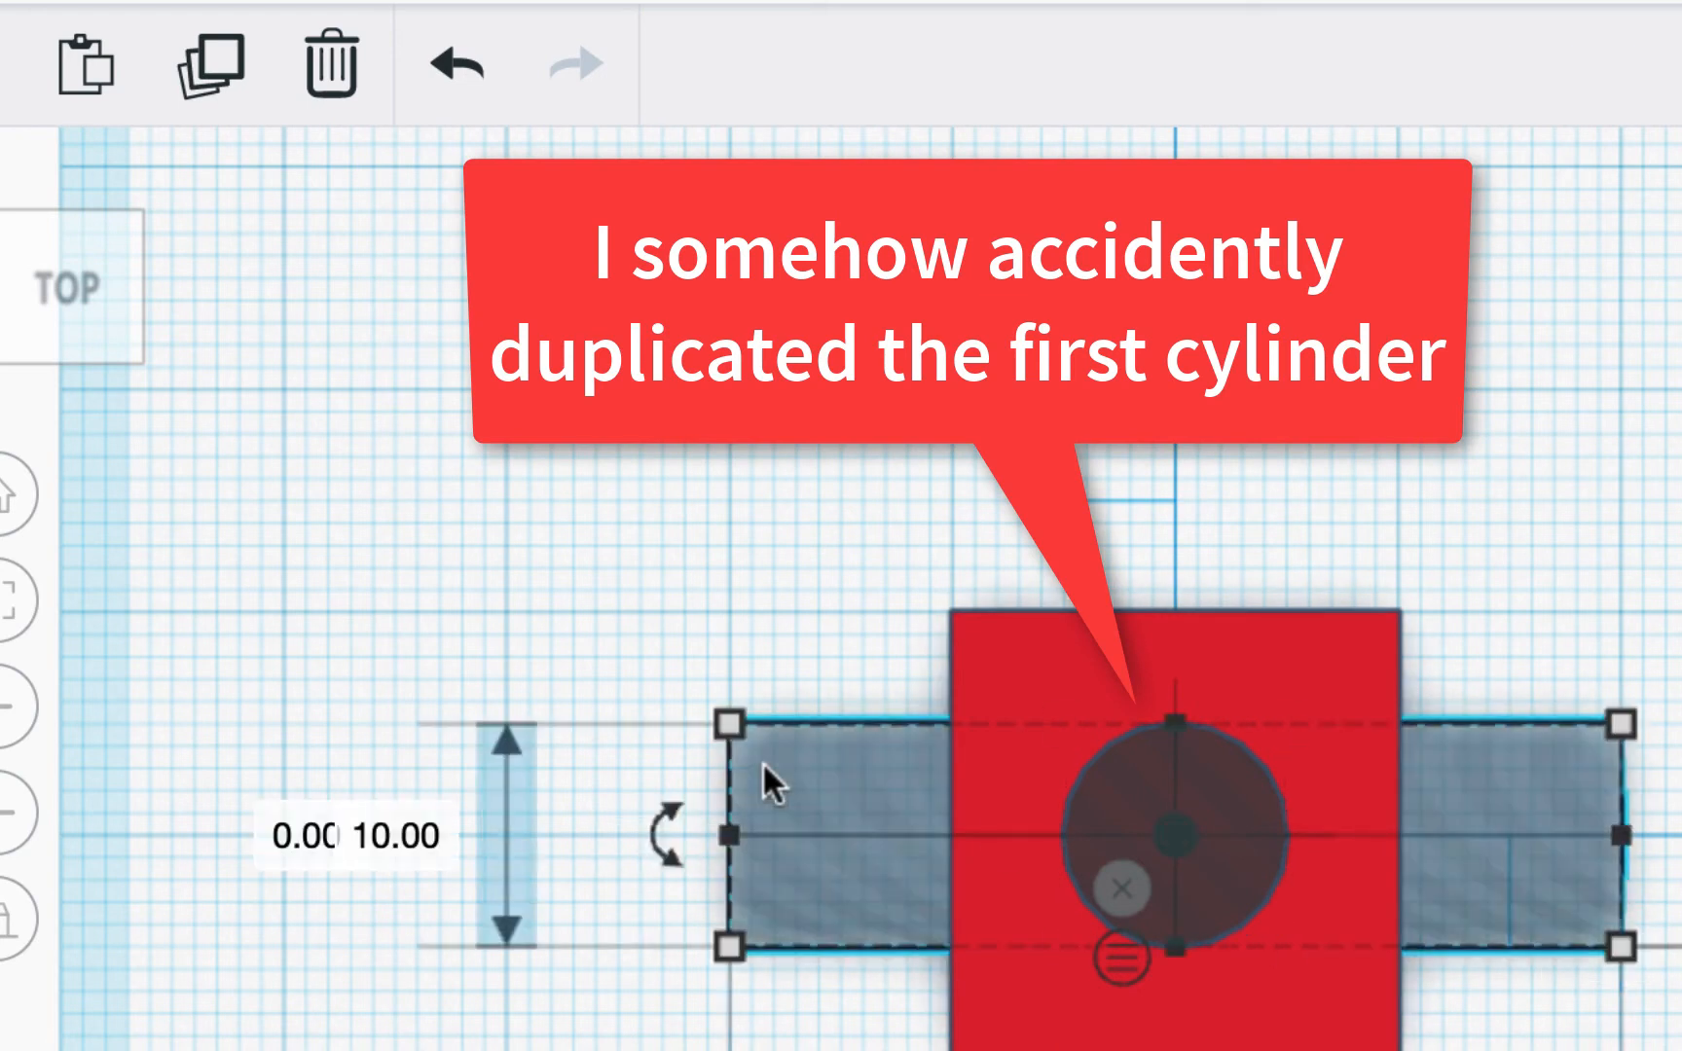
{"action": "left_click_drag", "start_coordinate": [668, 834], "coordinate": [653, 905]}
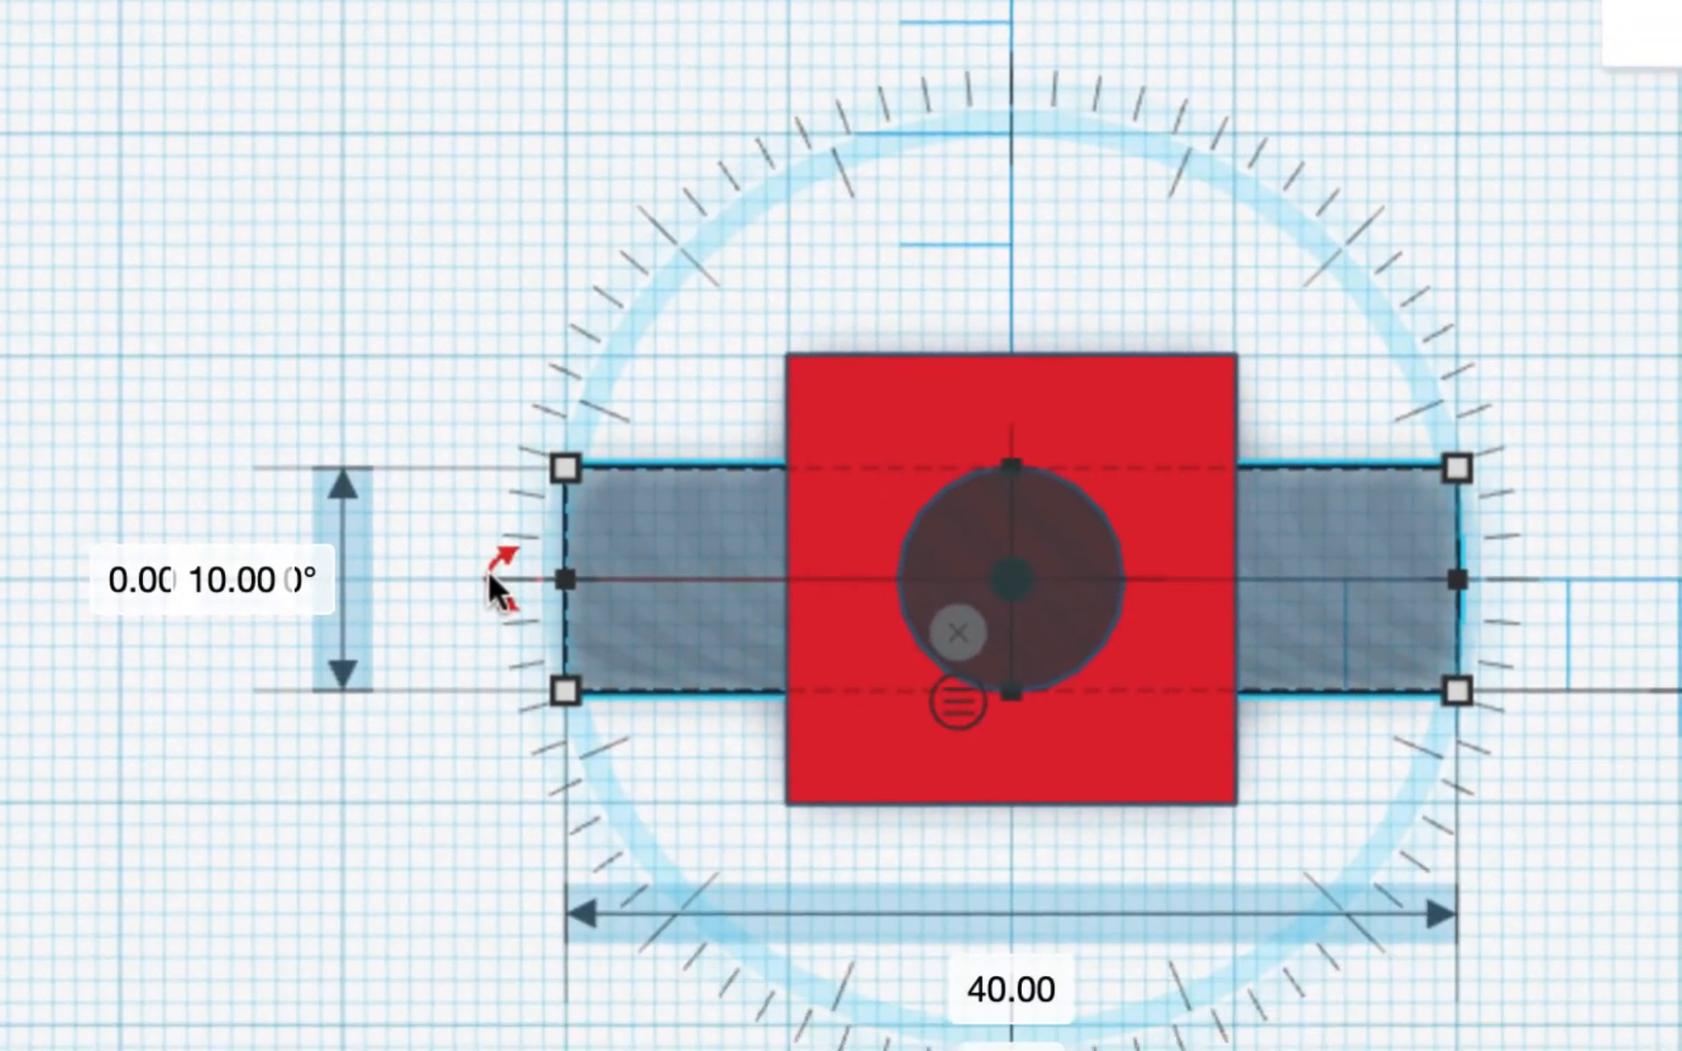
{"action": "left_click_drag", "start_coordinate": [470, 620], "coordinate": [950, 957]}
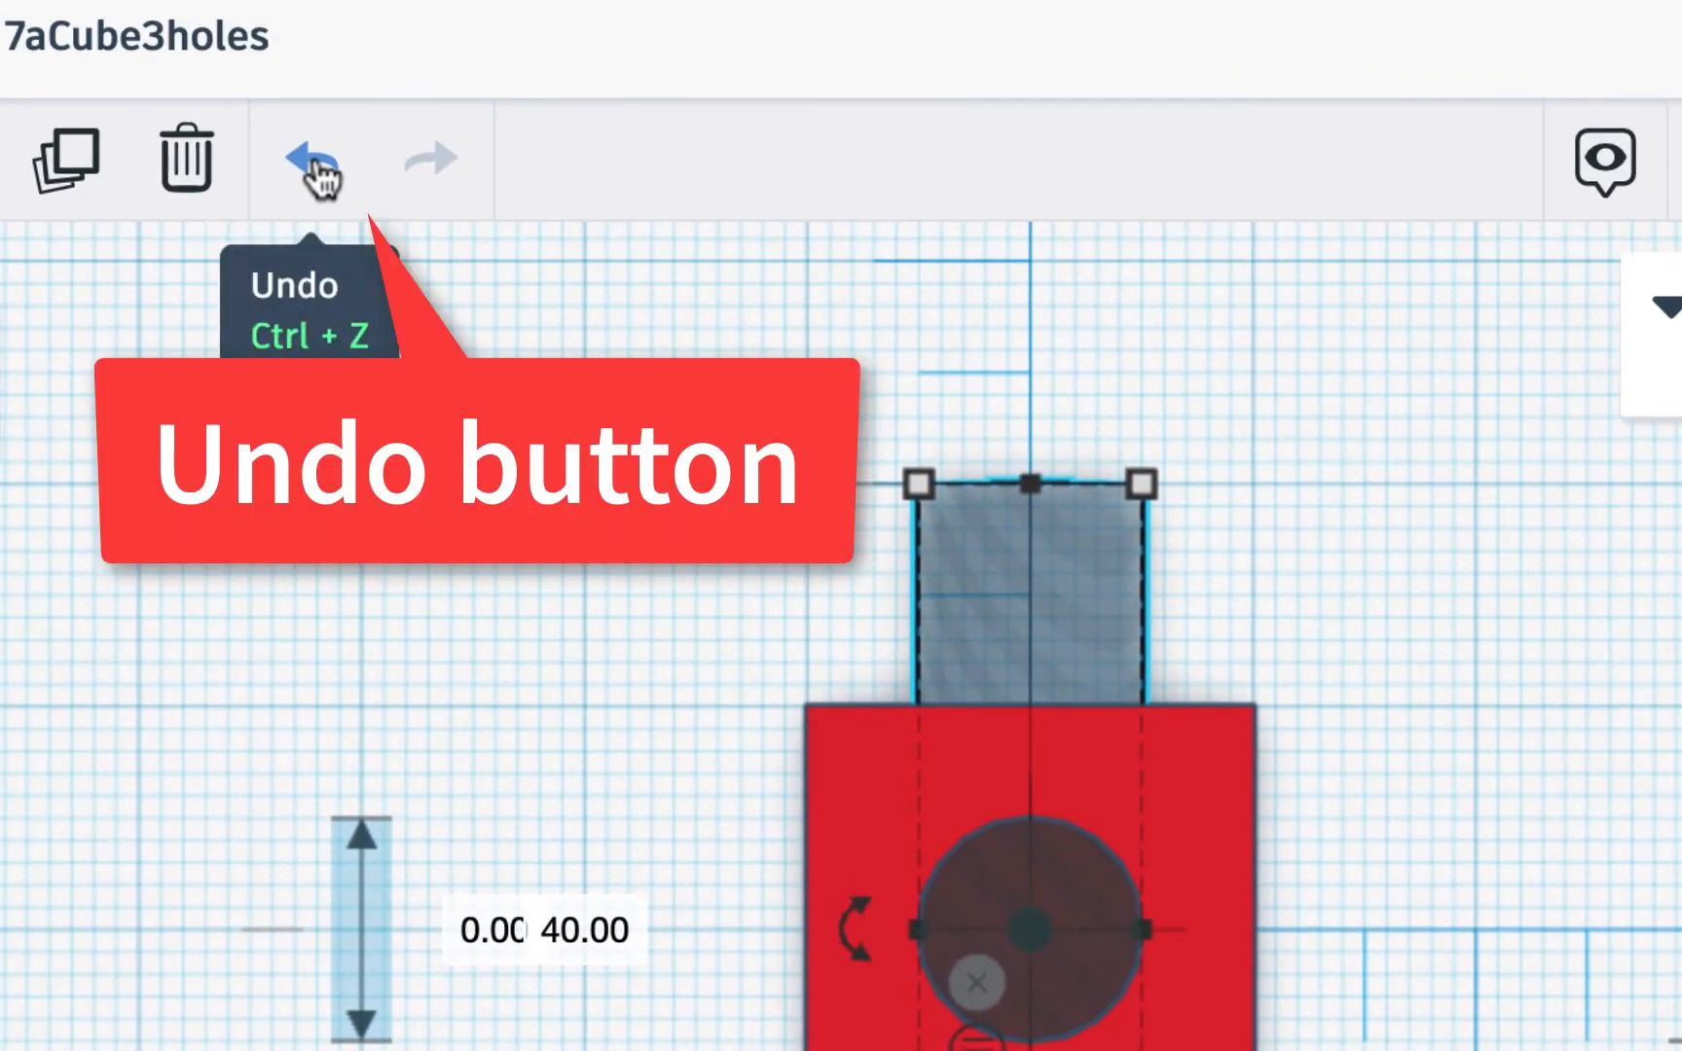
{"action": "left_click", "coordinate": [315, 166]}
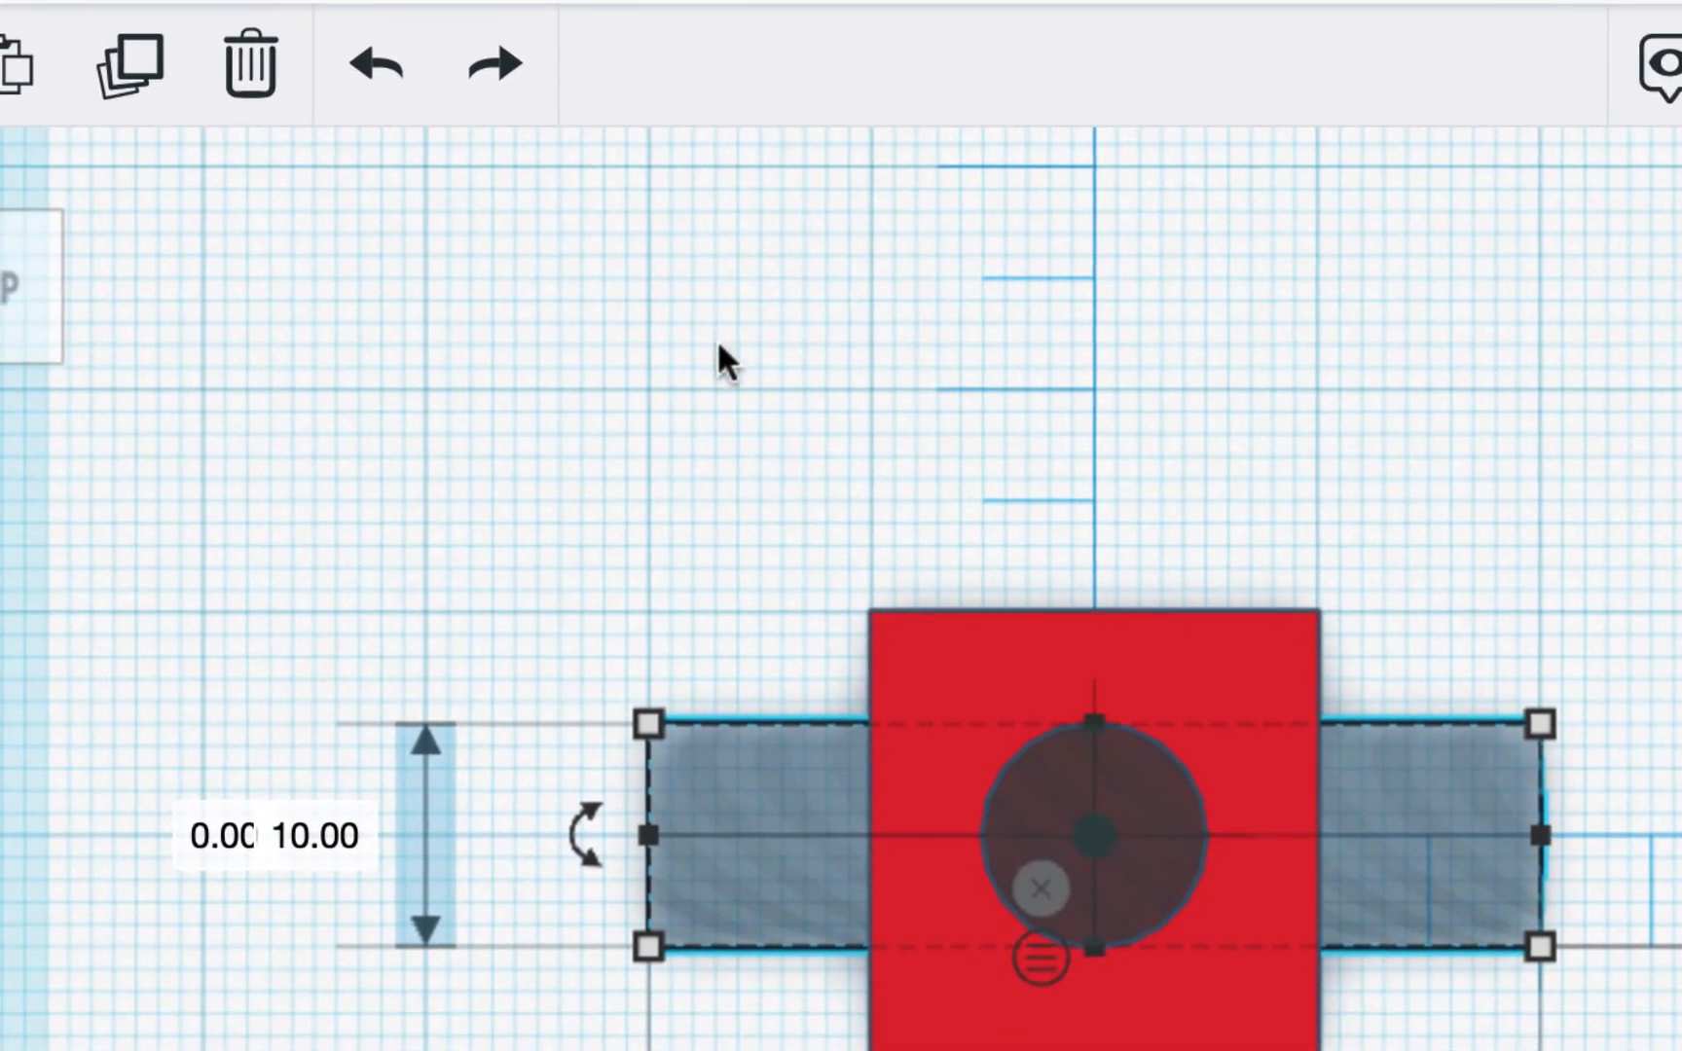
{"action": "left_click_drag", "start_coordinate": [801, 767], "coordinate": [845, 280]}
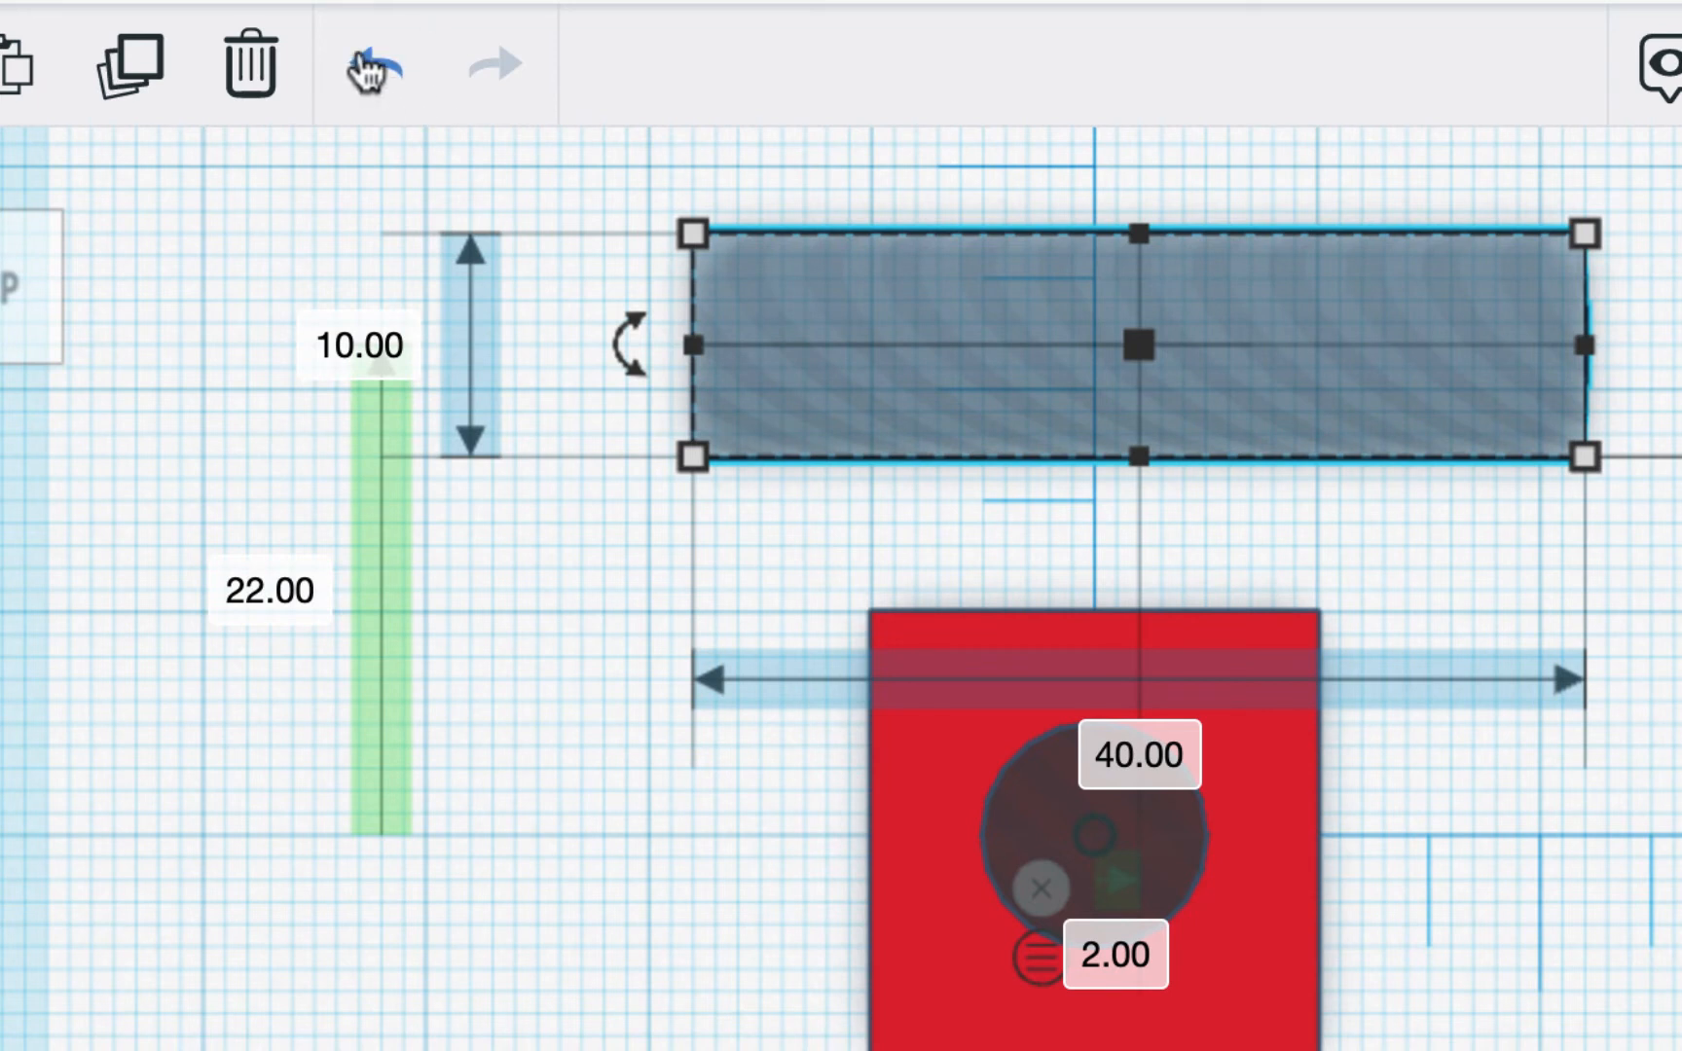
{"action": "left_click", "coordinate": [376, 66]}
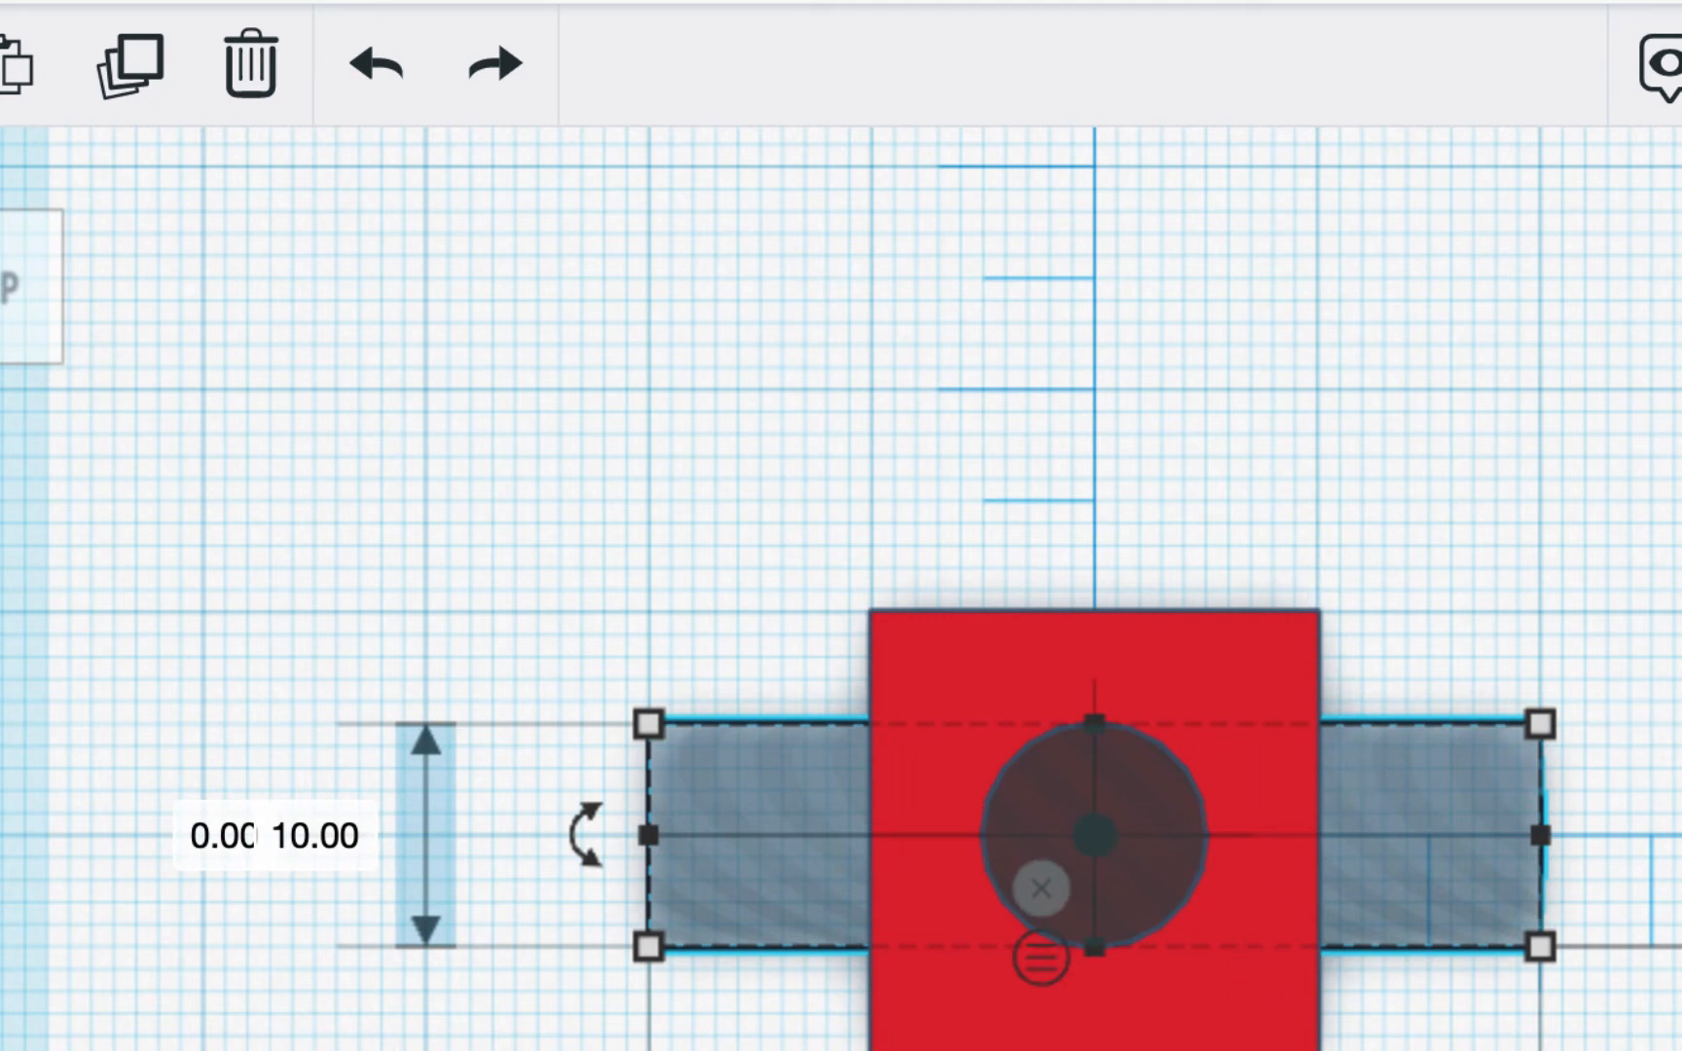
Step: Duplicate the horizontal cylinder hole in place and rotate the copy 90° so it runs front to back through the box
{"action": "left_click", "coordinate": [1643, 956]}
{"action": "left_click", "coordinate": [1463, 776]}
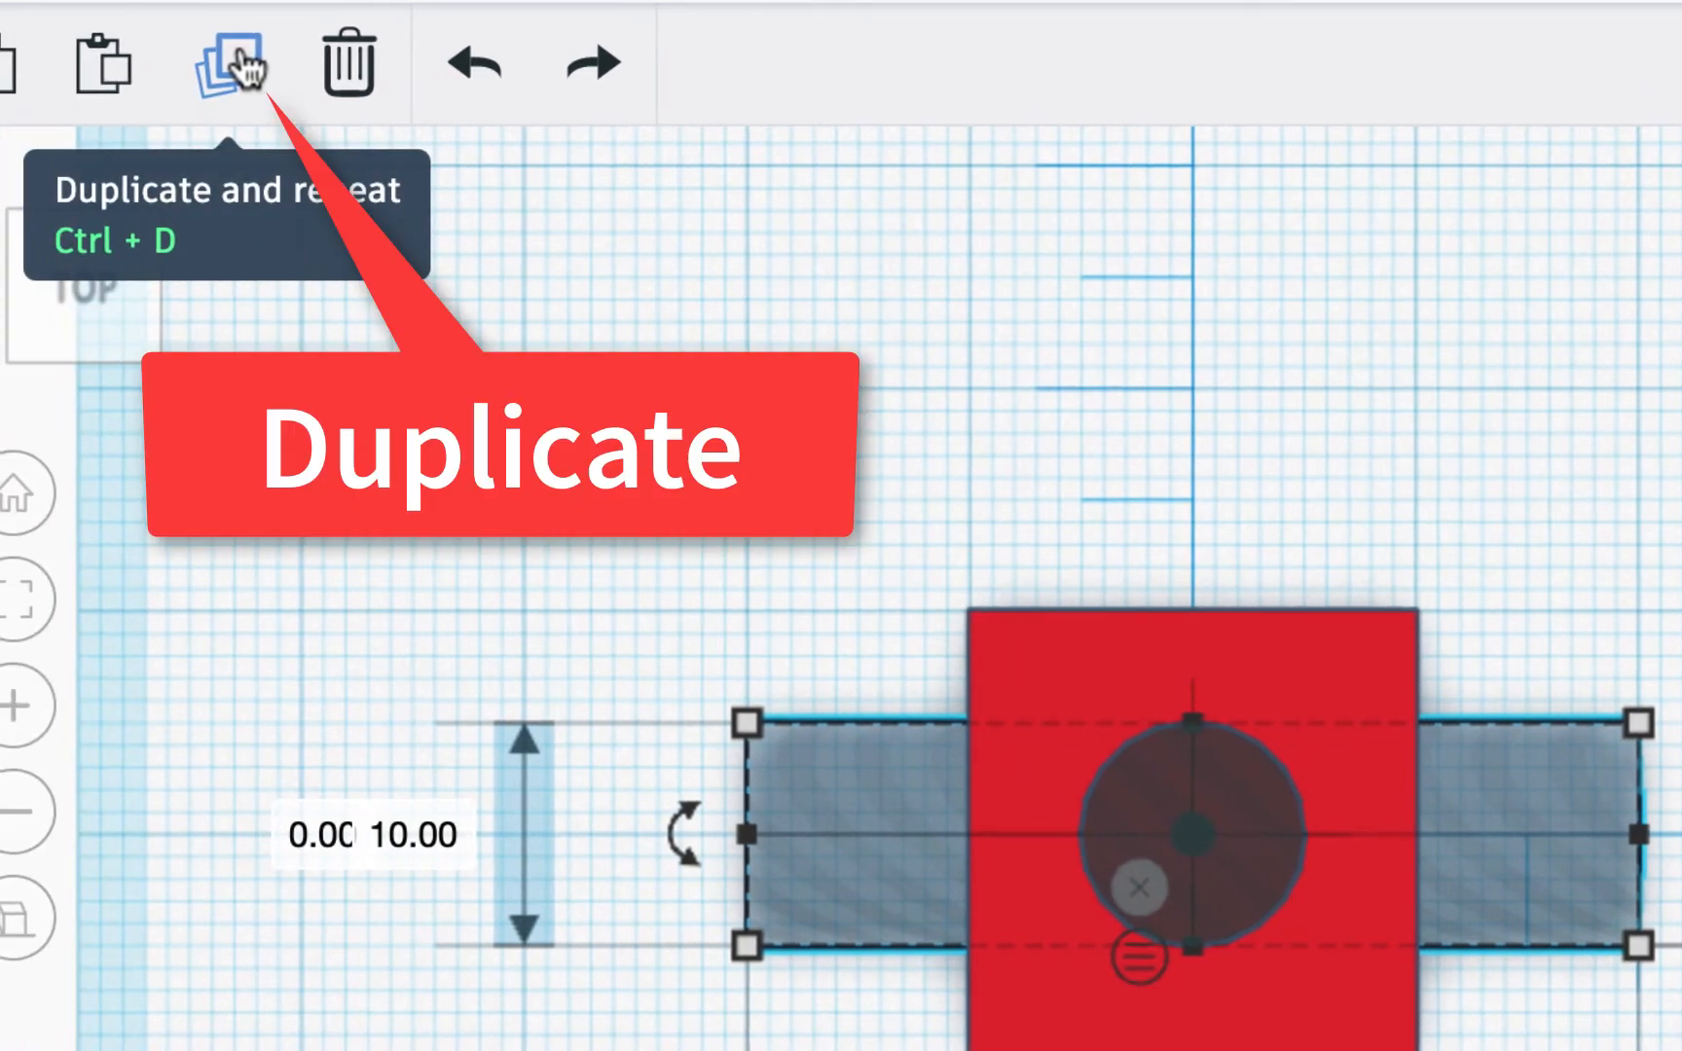
{"action": "left_click", "coordinate": [244, 67]}
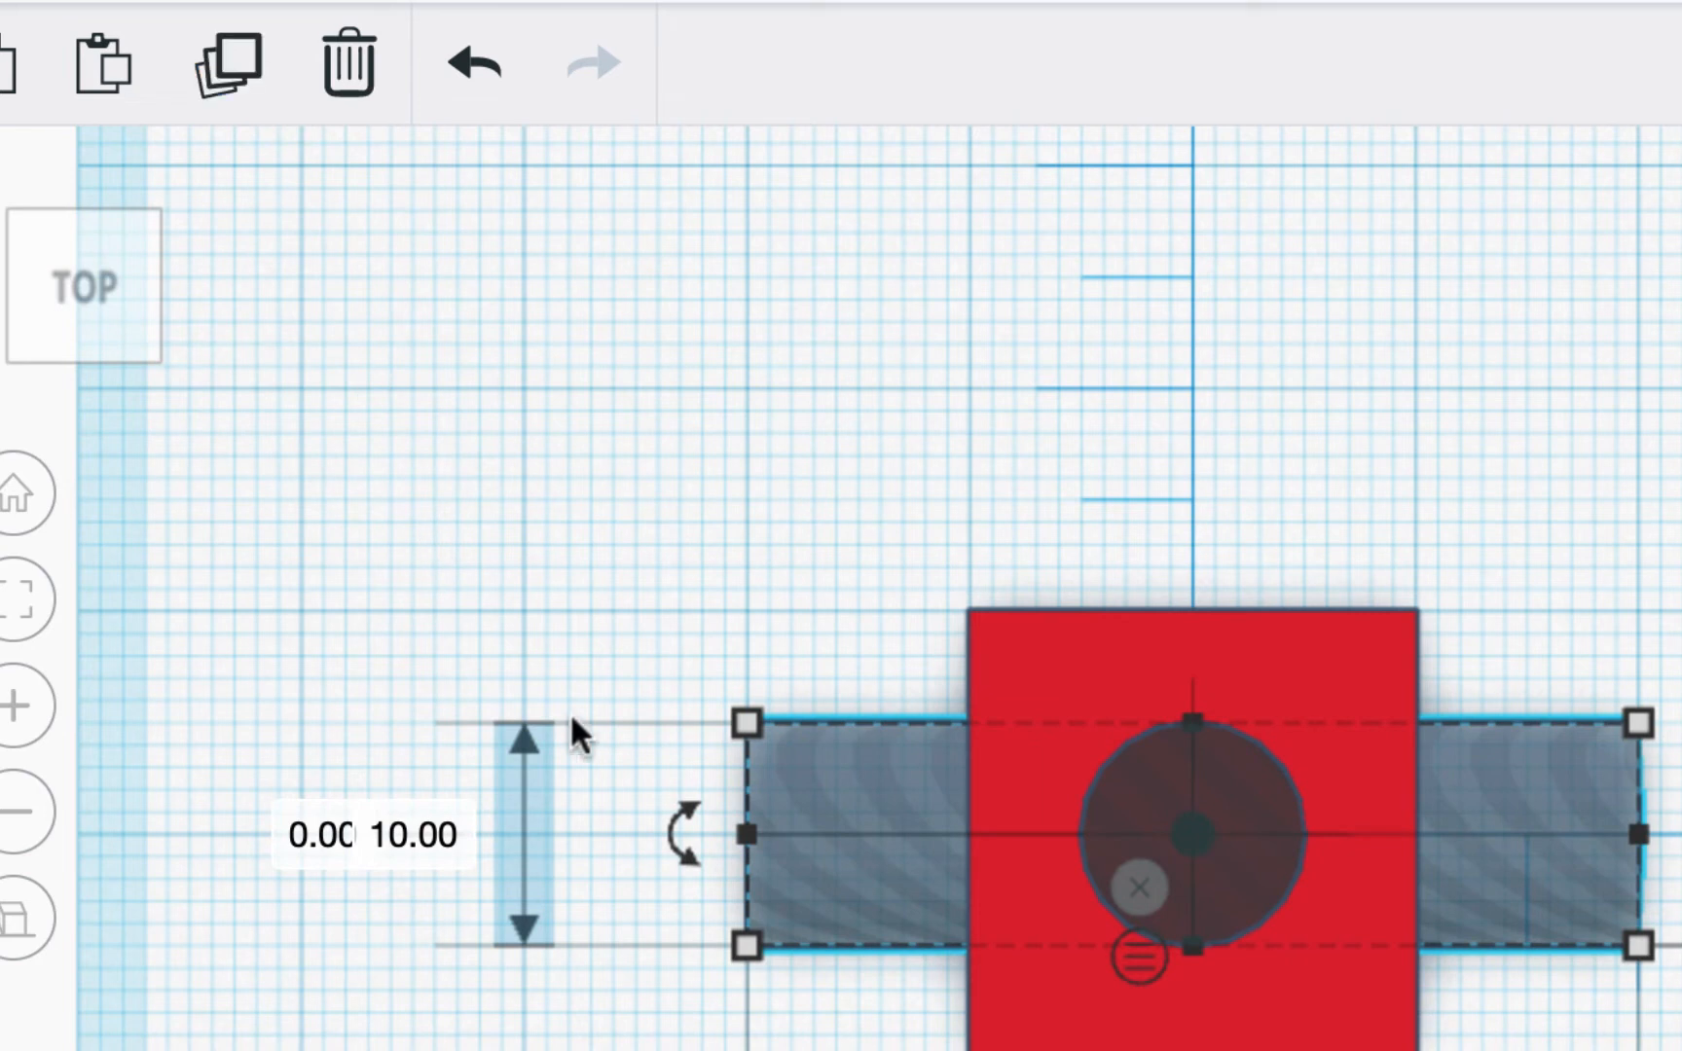
{"action": "mouse_move", "coordinate": [665, 828]}
{"action": "left_click_drag", "start_coordinate": [665, 832], "coordinate": [981, 935]}
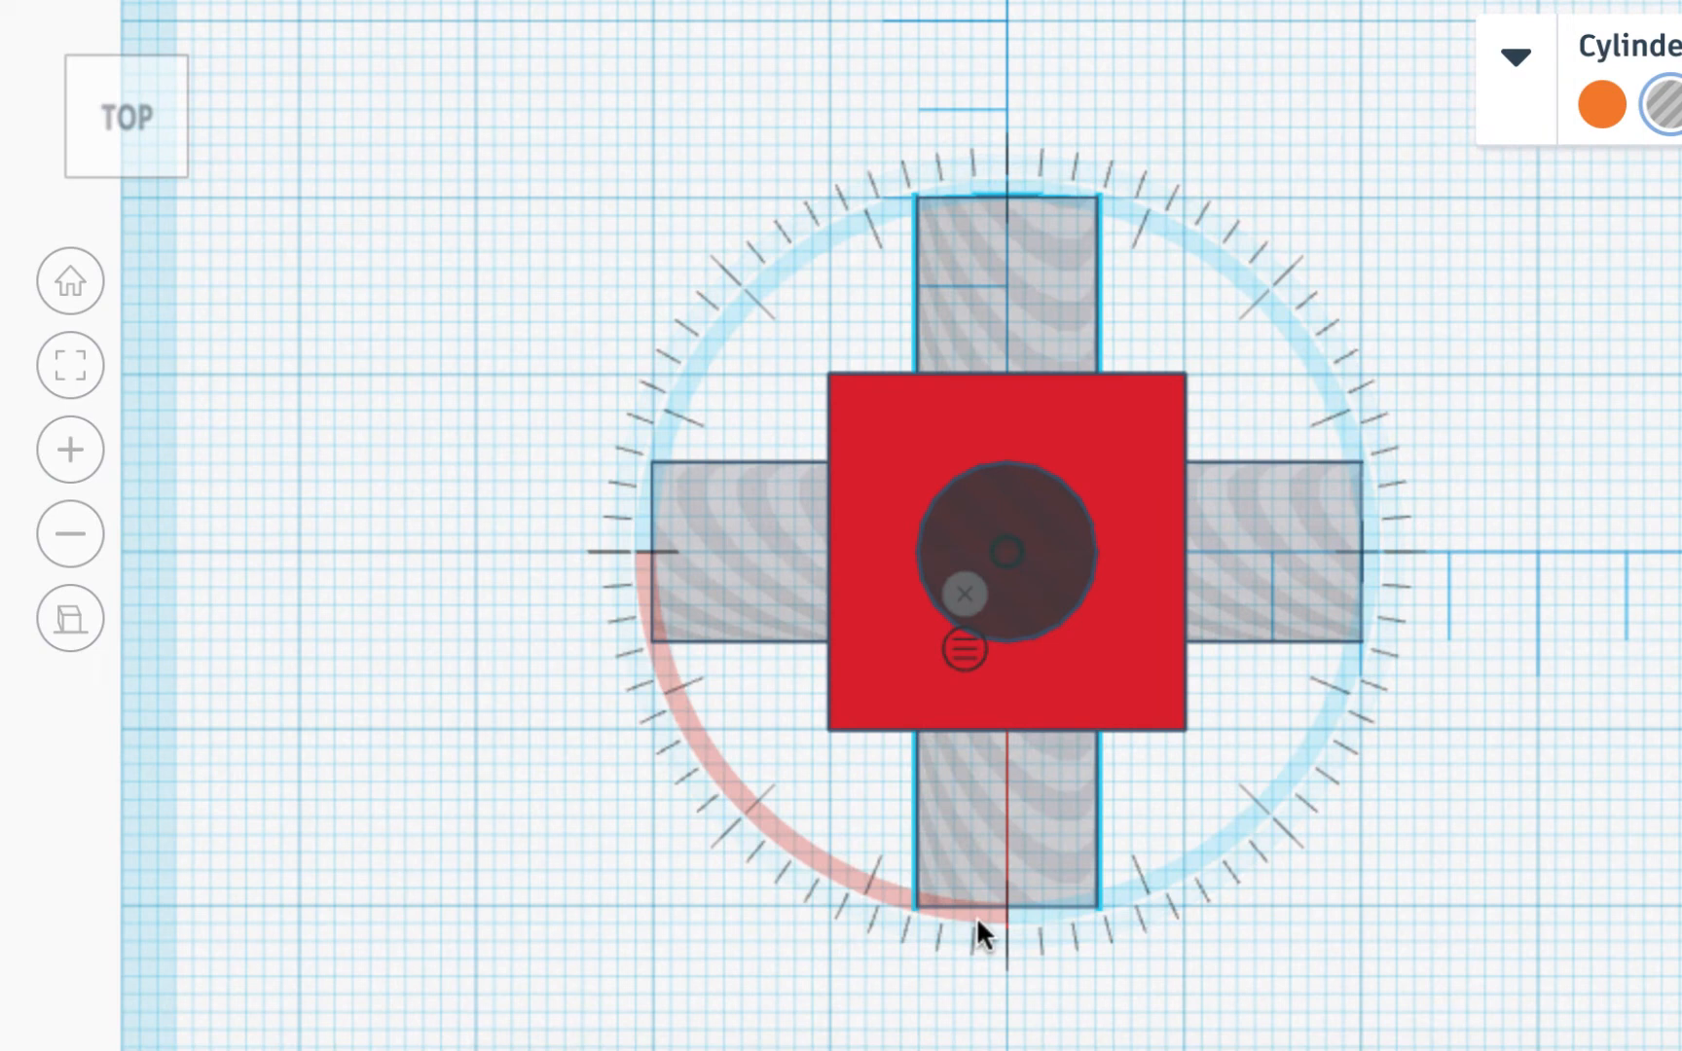
{"action": "left_click_drag", "start_coordinate": [974, 919], "coordinate": [973, 919]}
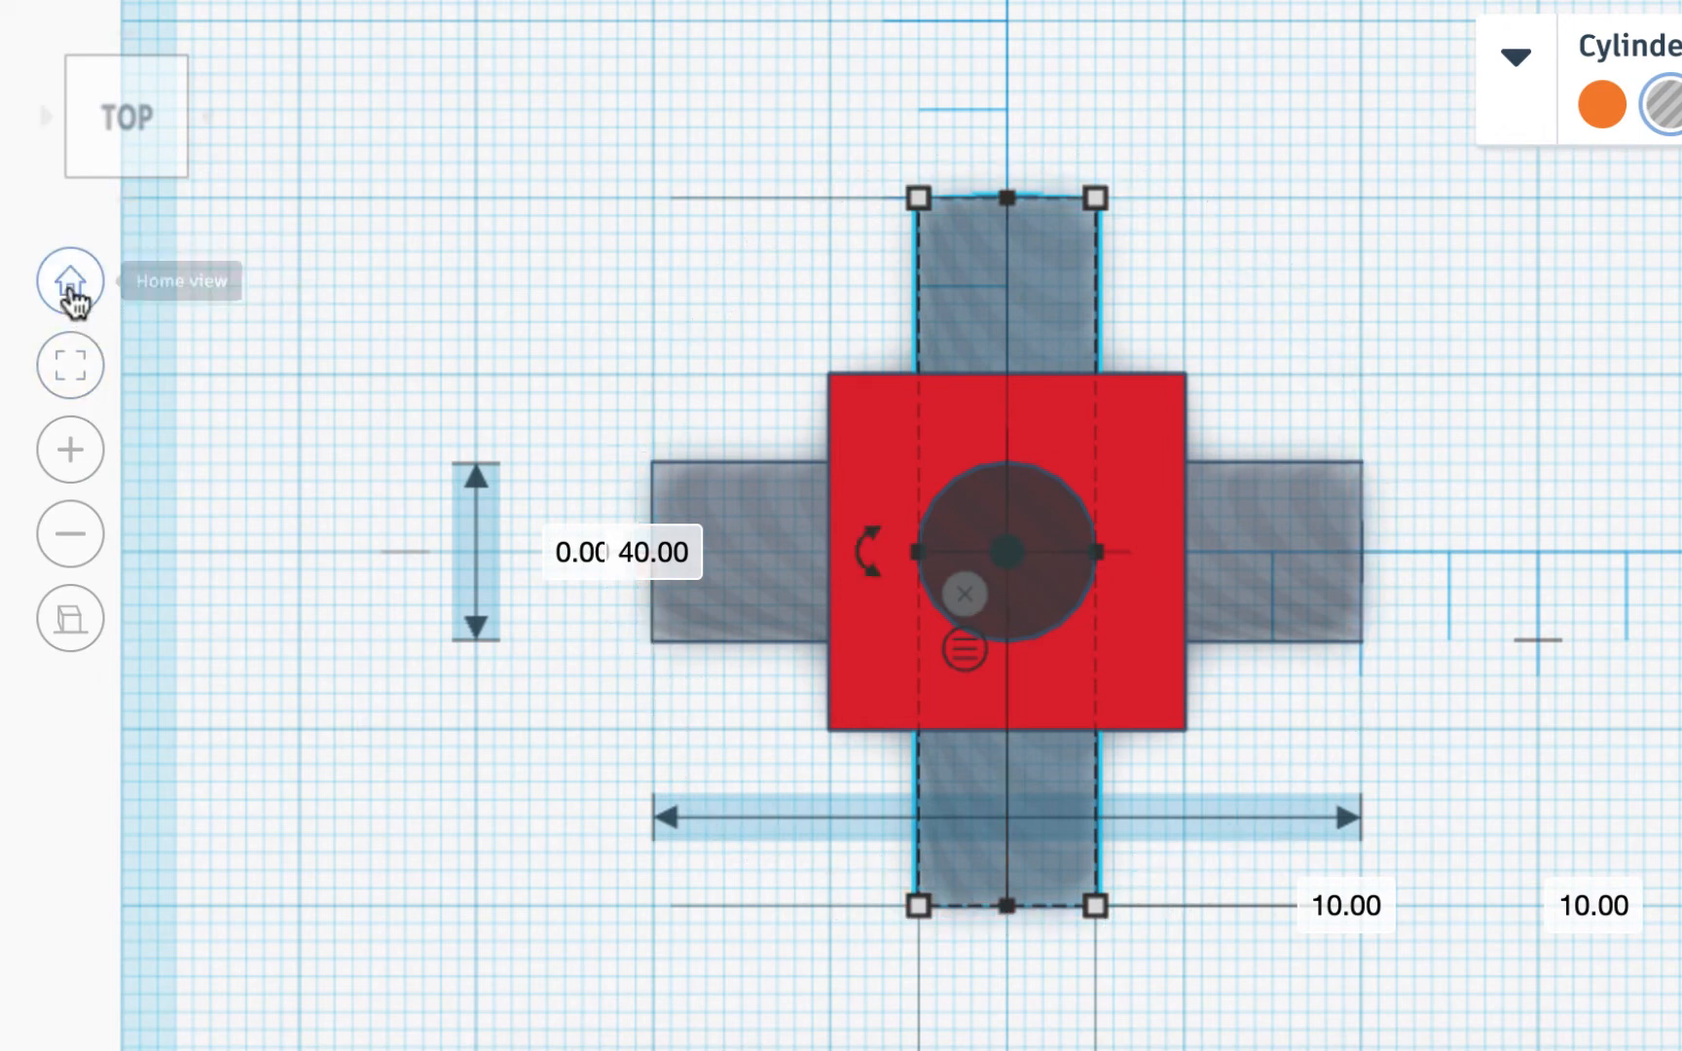
Step: Return to the home view in perspective and inspect from above and the front how the cylinder holes cross the box
{"action": "left_click", "coordinate": [70, 292]}
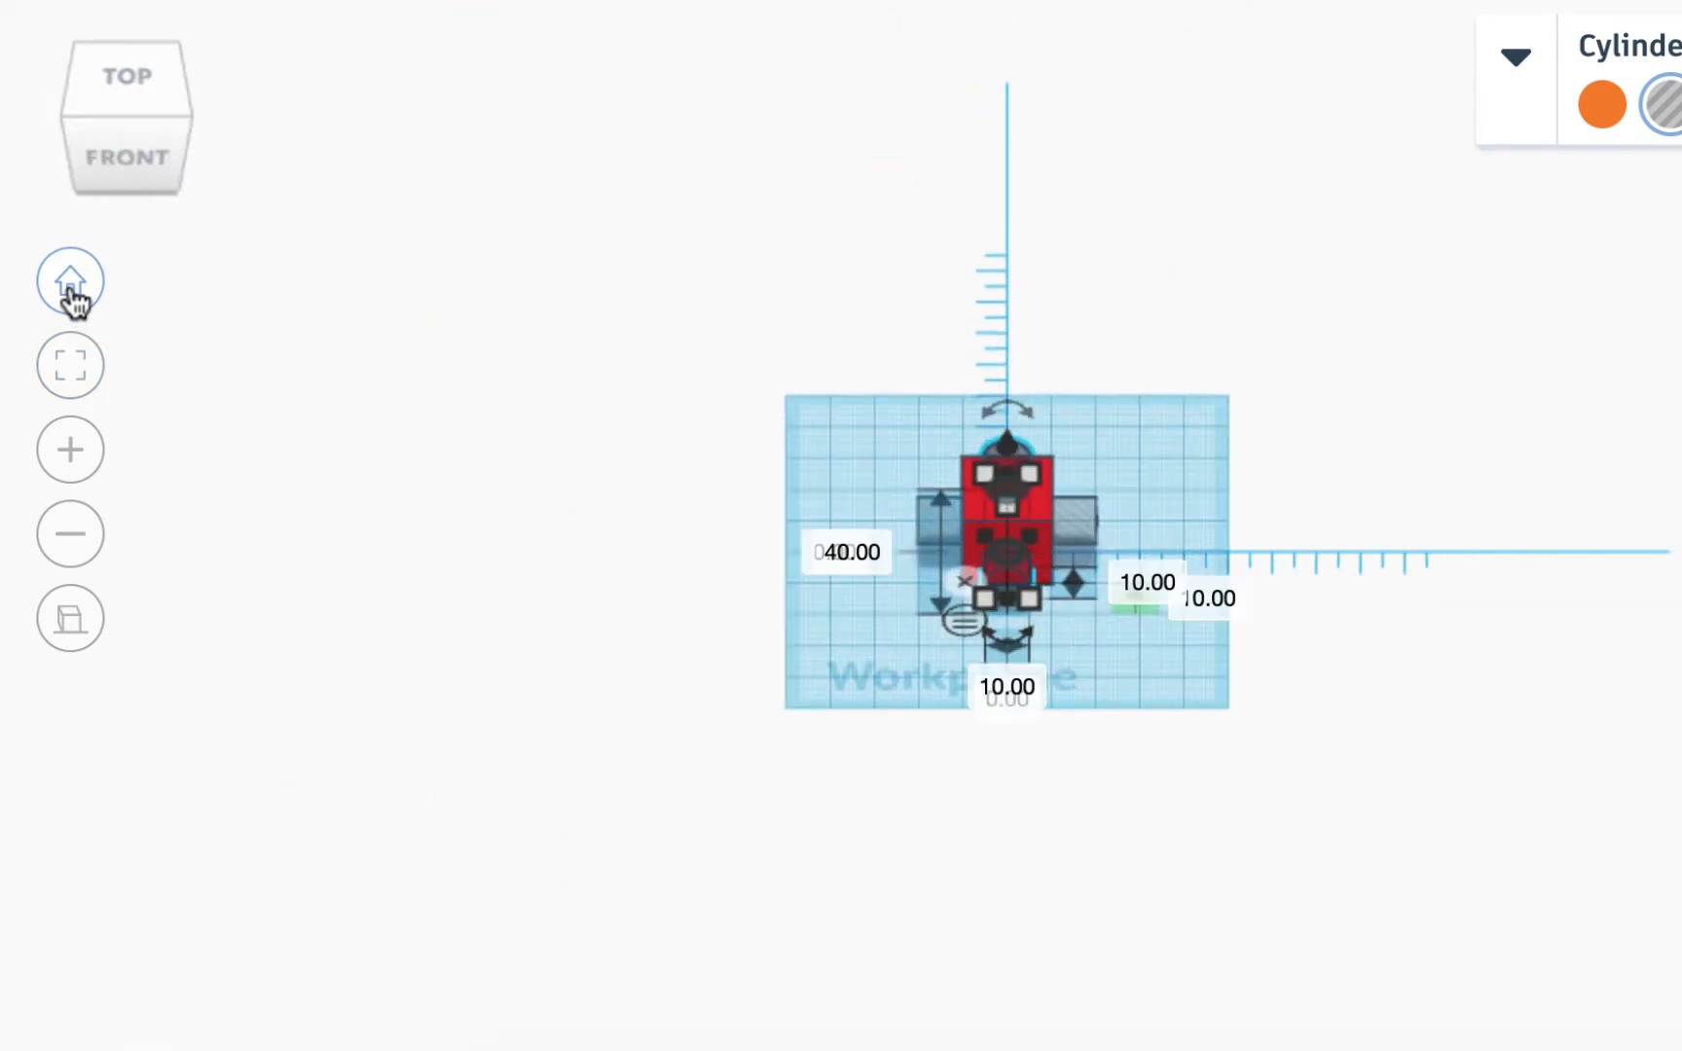
{"action": "left_click", "coordinate": [68, 628]}
{"action": "scroll", "coordinate": [1091, 669], "scroll_direction": "up", "scroll_amount": 5}
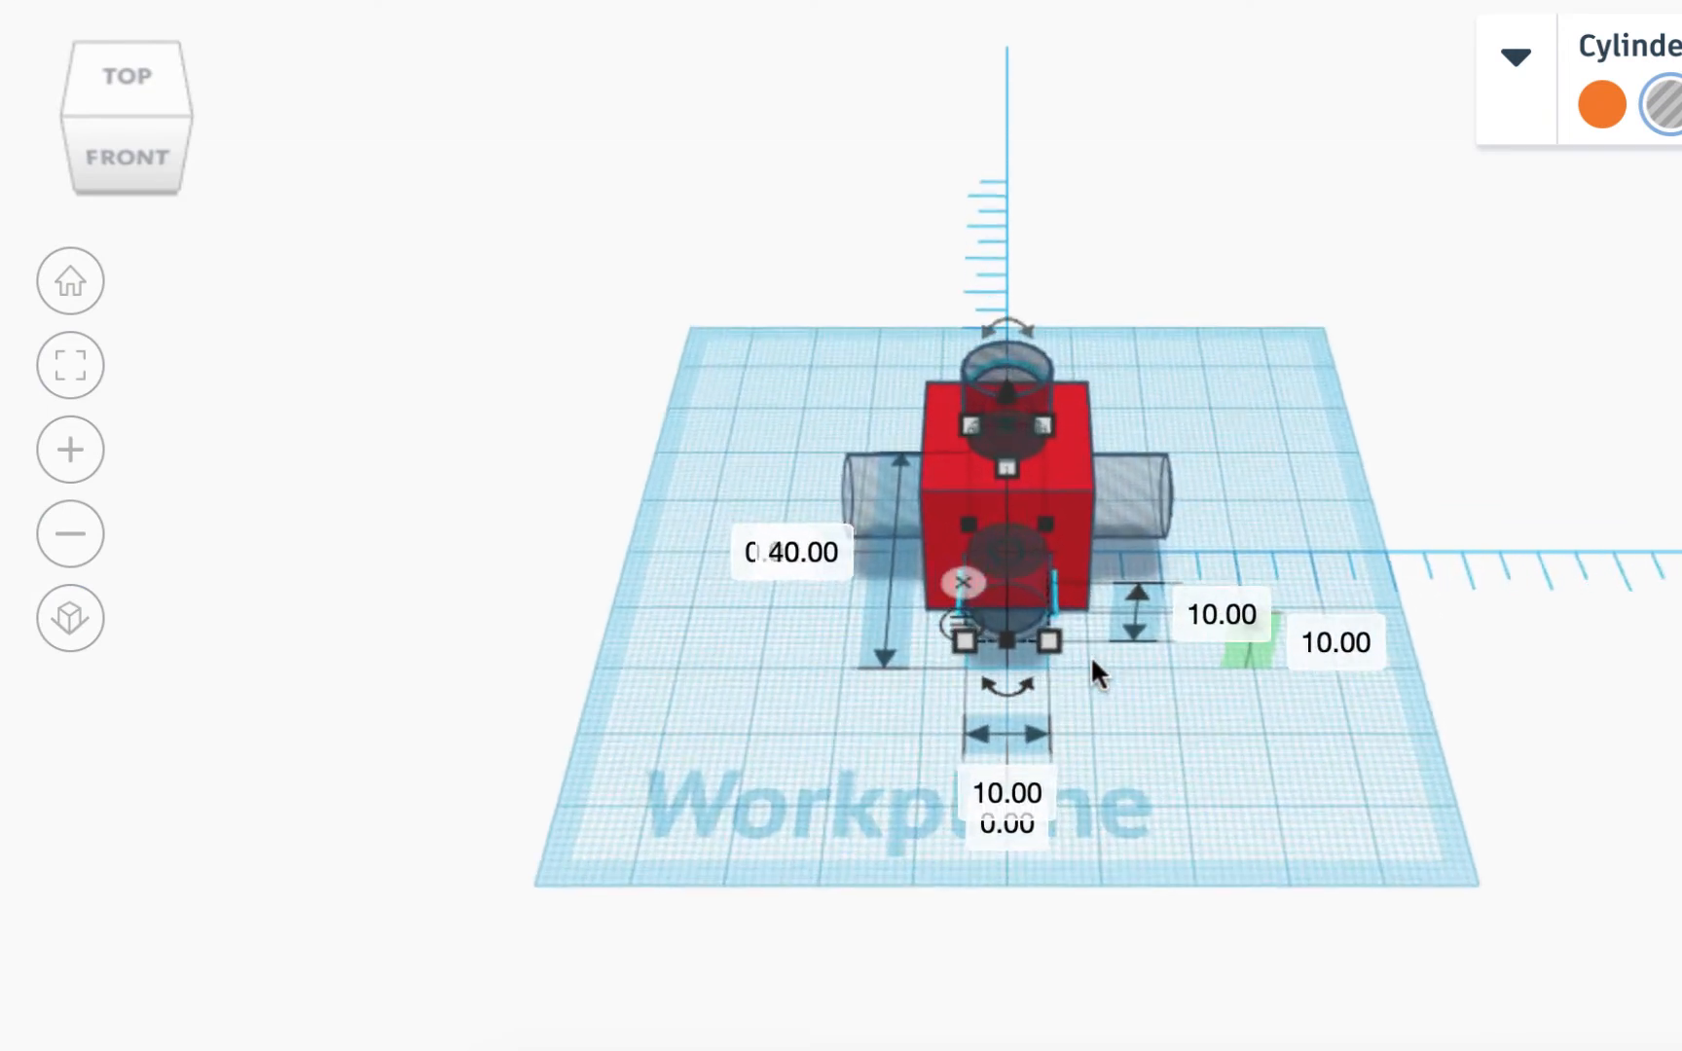
{"action": "scroll", "coordinate": [1090, 656], "scroll_direction": "up", "scroll_amount": 3}
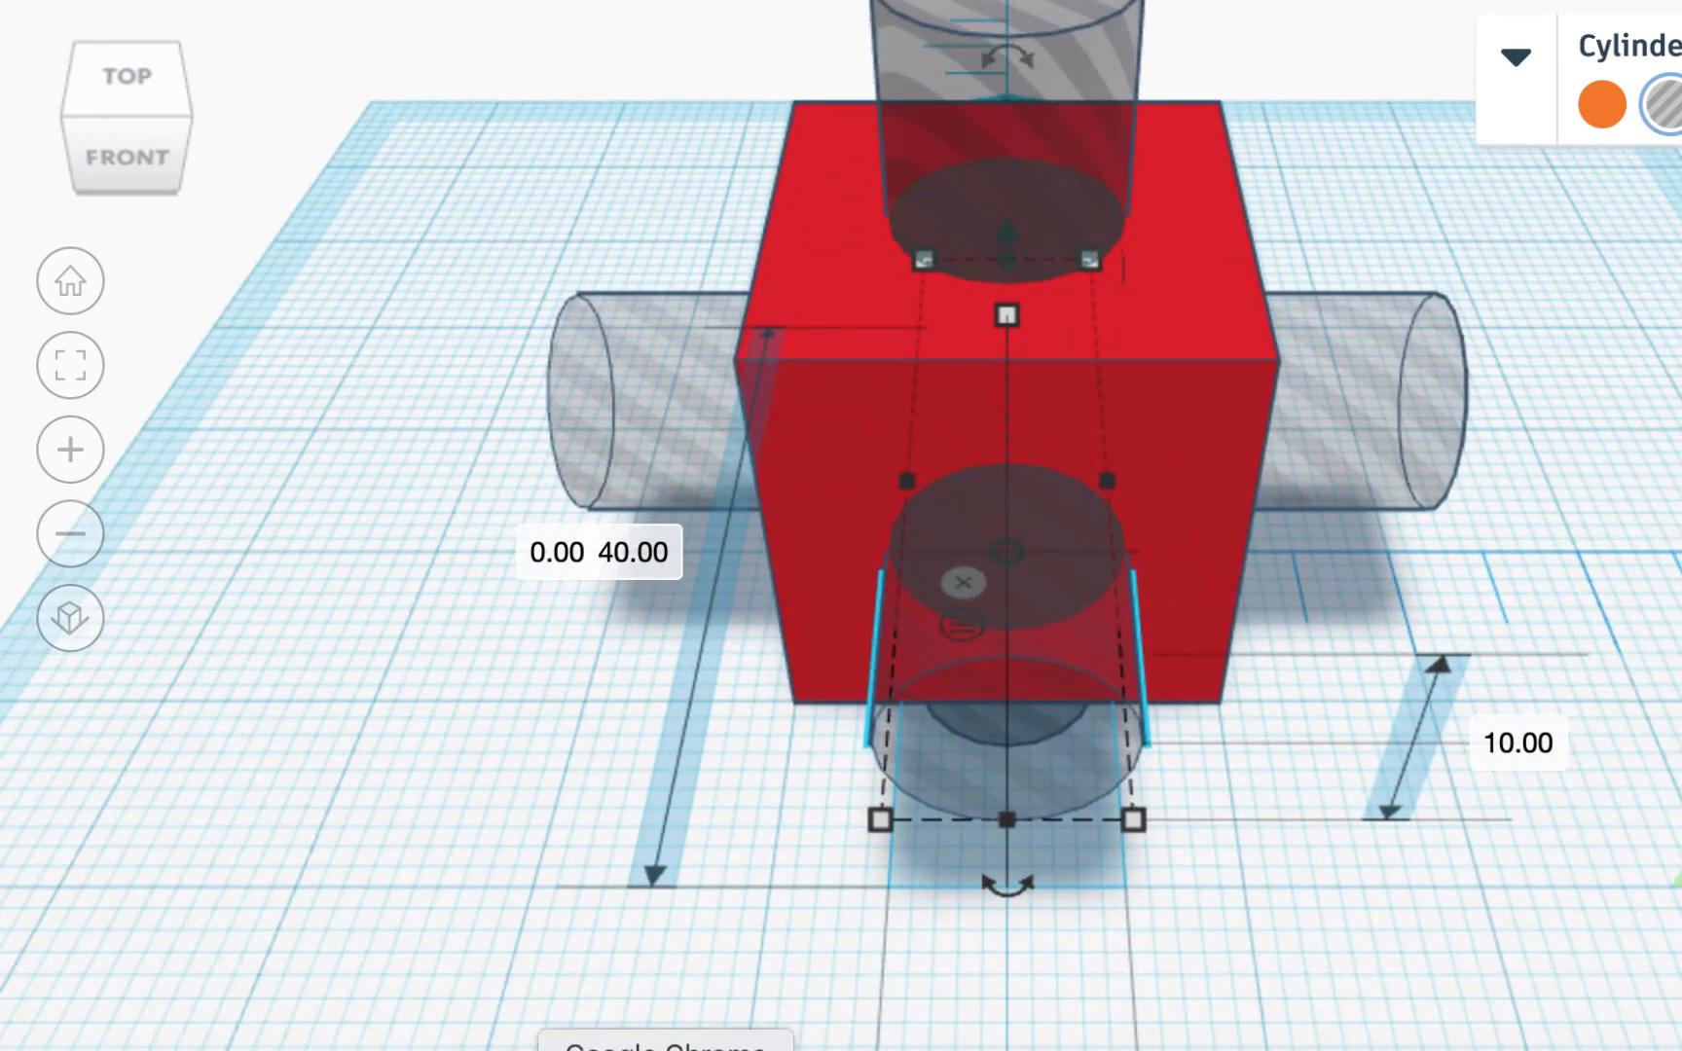
{"action": "right_click_drag", "start_coordinate": [1472, 670], "coordinate": [1503, 633]}
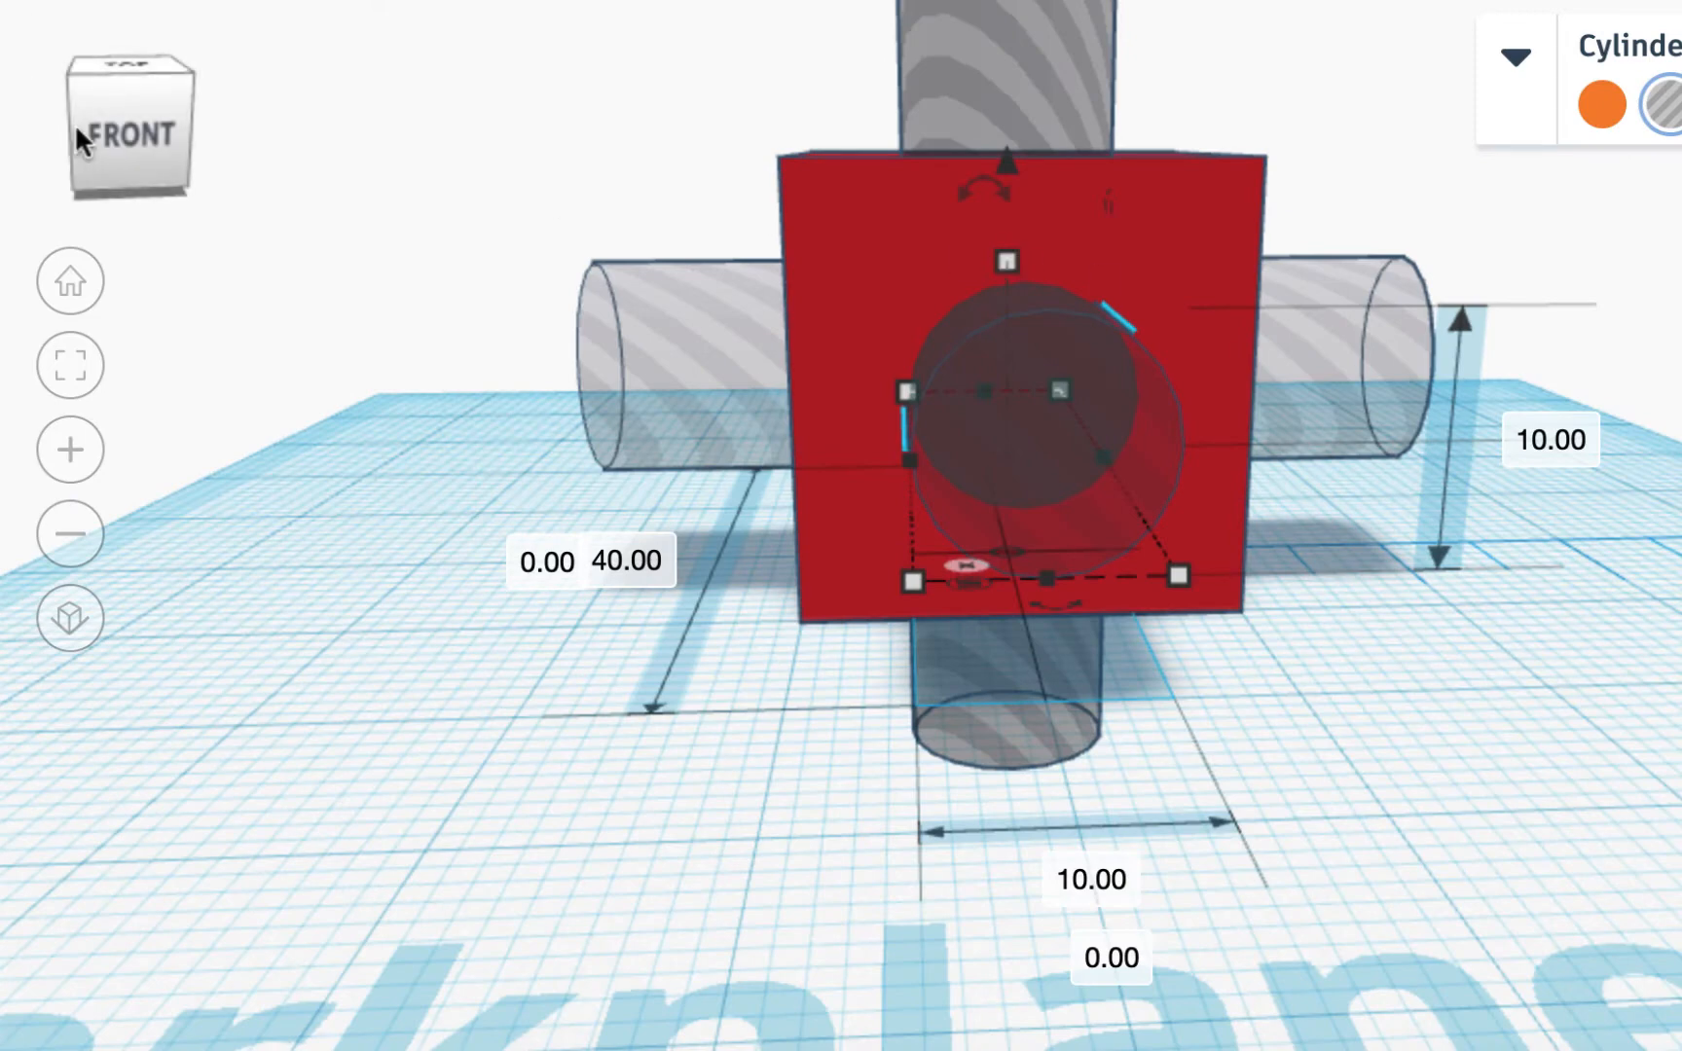
{"action": "left_click", "coordinate": [117, 131]}
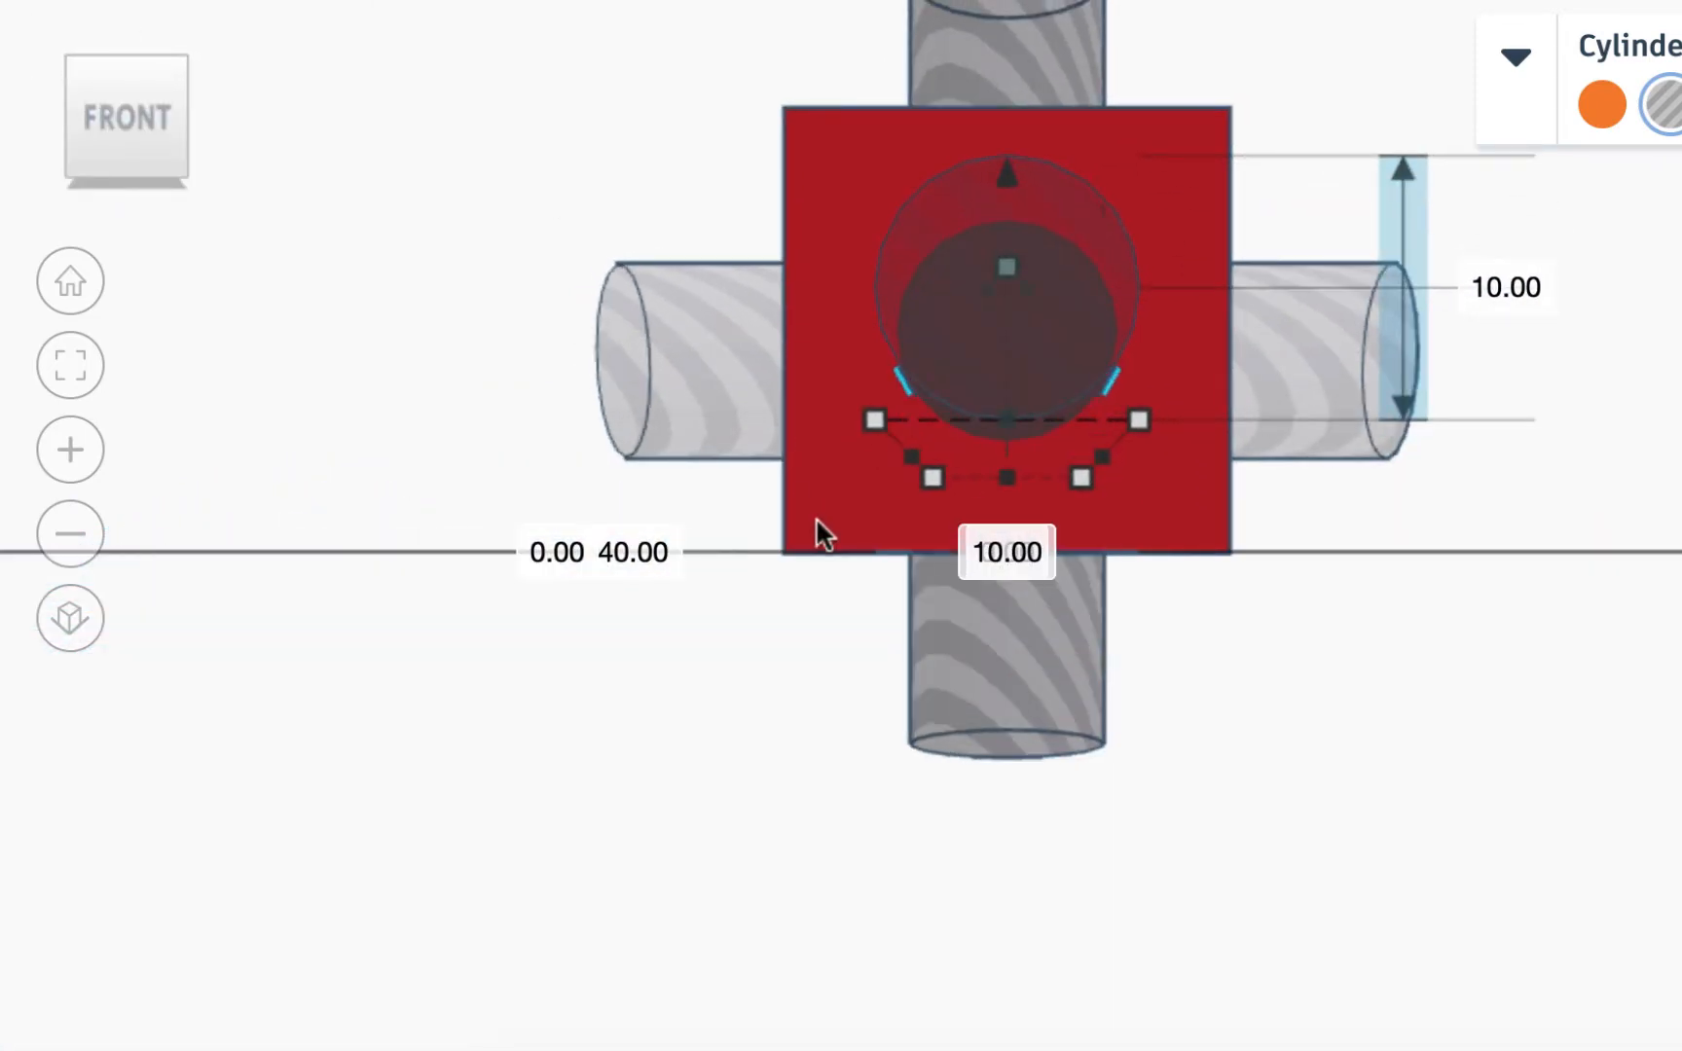
Step: Select all shapes to check their count, and select the ends of each horizontal cylinder hole to look for hidden copies
{"action": "scroll", "coordinate": [815, 517], "scroll_direction": "down", "scroll_amount": 6}
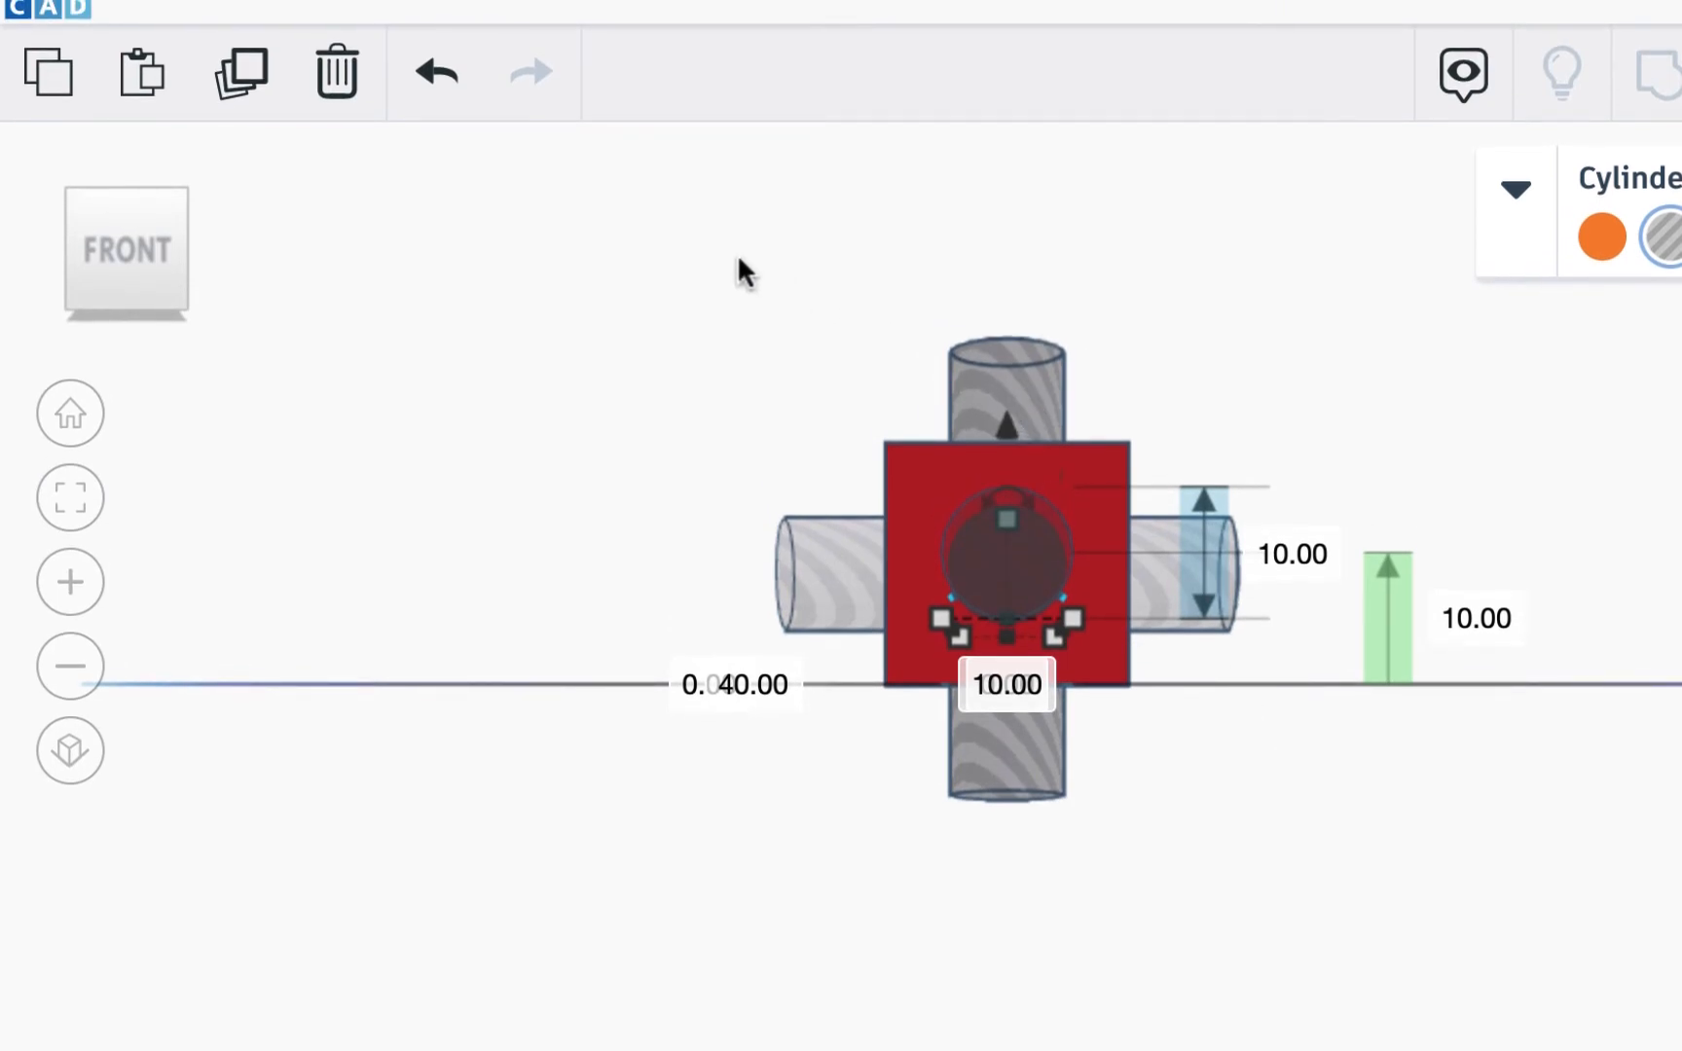
{"action": "left_click_drag", "start_coordinate": [740, 258], "coordinate": [1317, 867]}
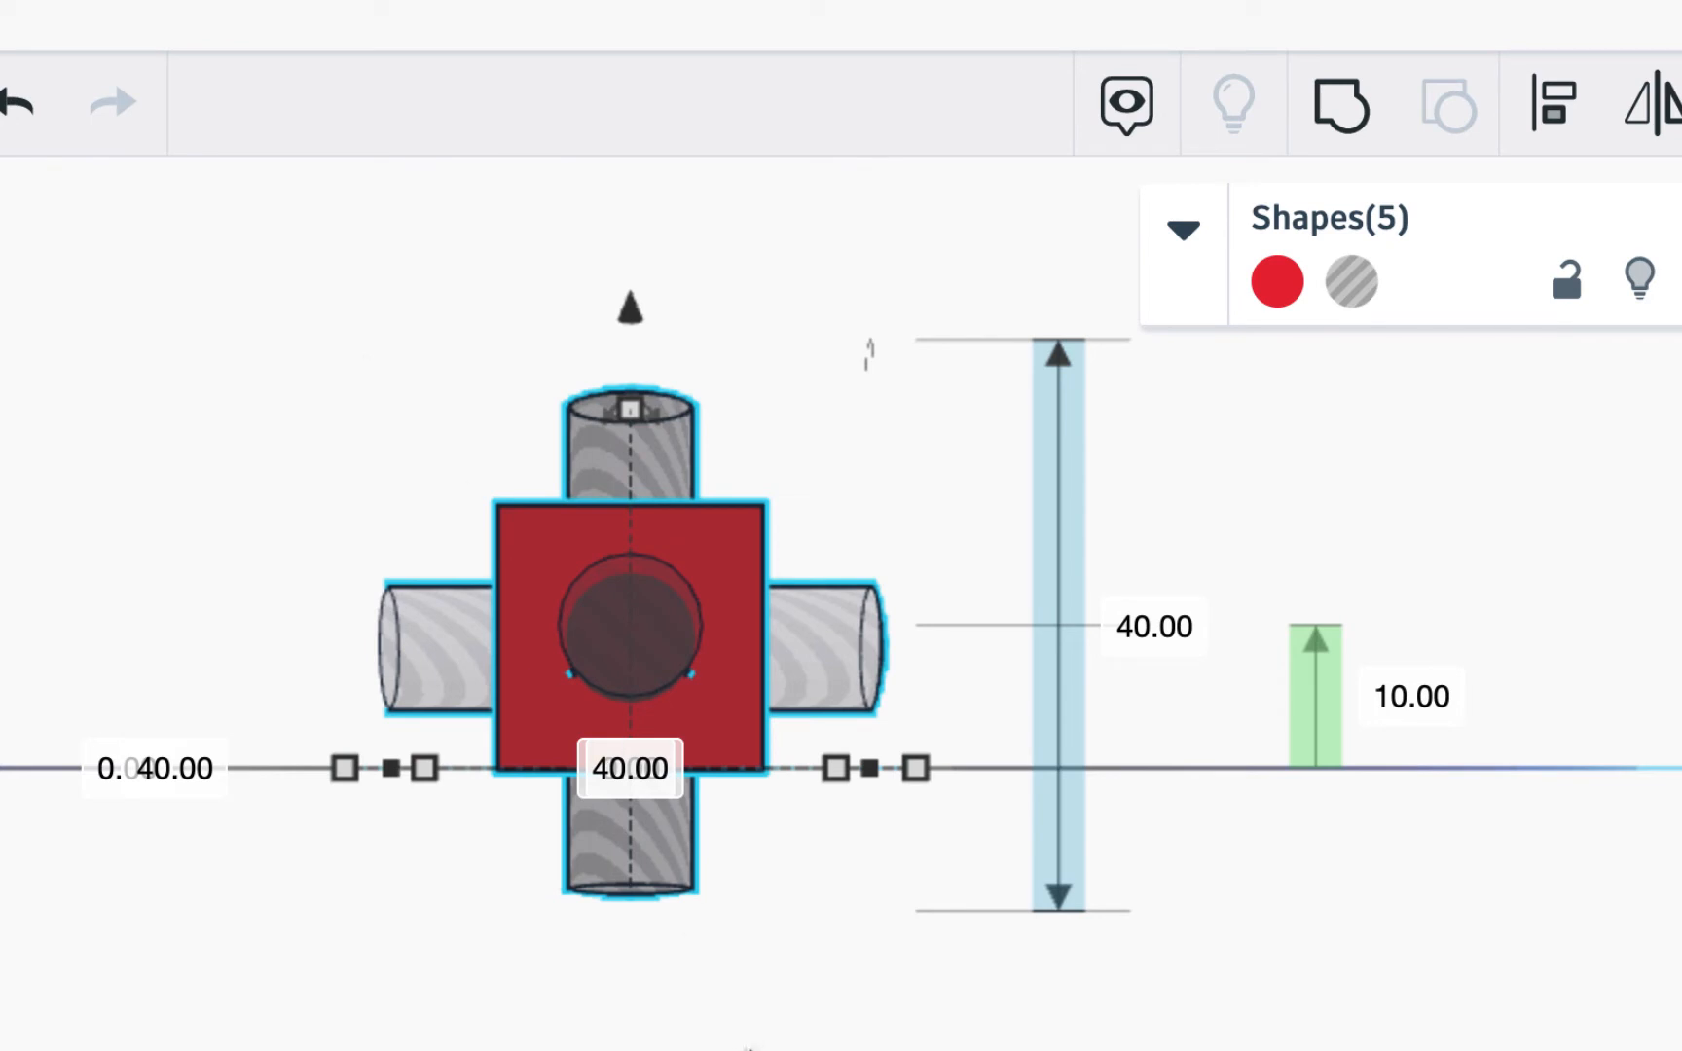
{"action": "left_click", "coordinate": [444, 551]}
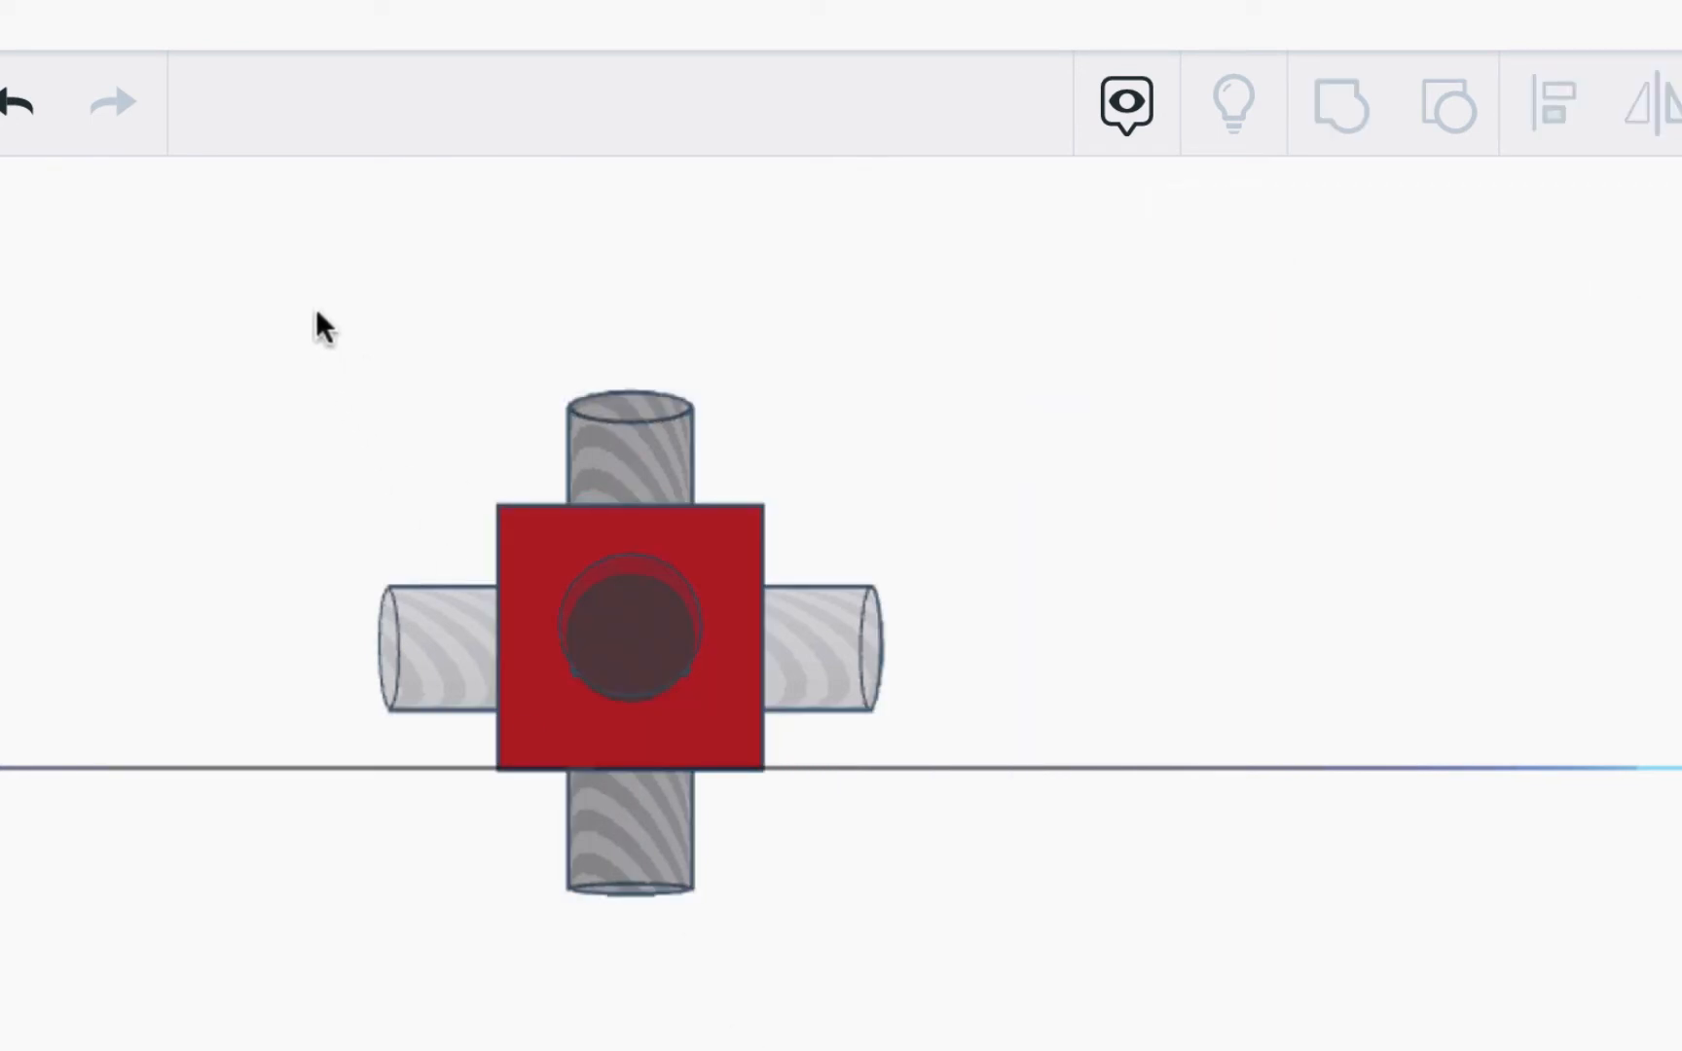
{"action": "left_click_drag", "start_coordinate": [319, 314], "coordinate": [899, 727]}
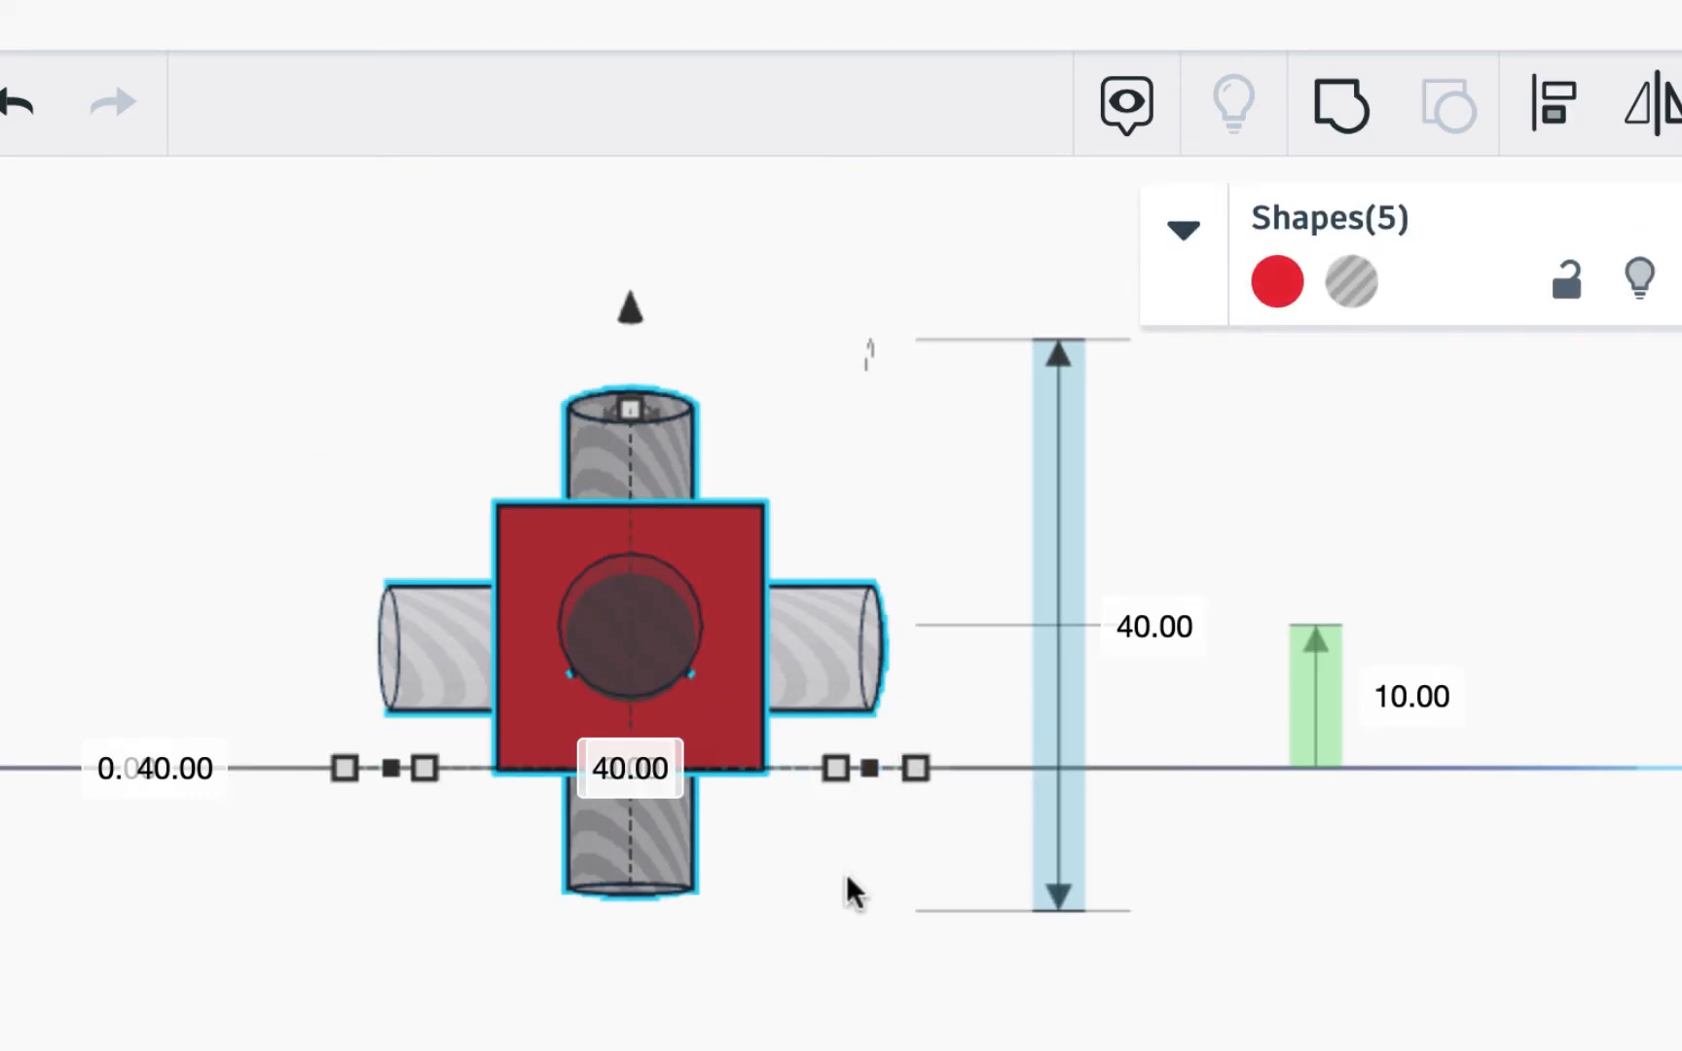
{"action": "left_click", "coordinate": [346, 312]}
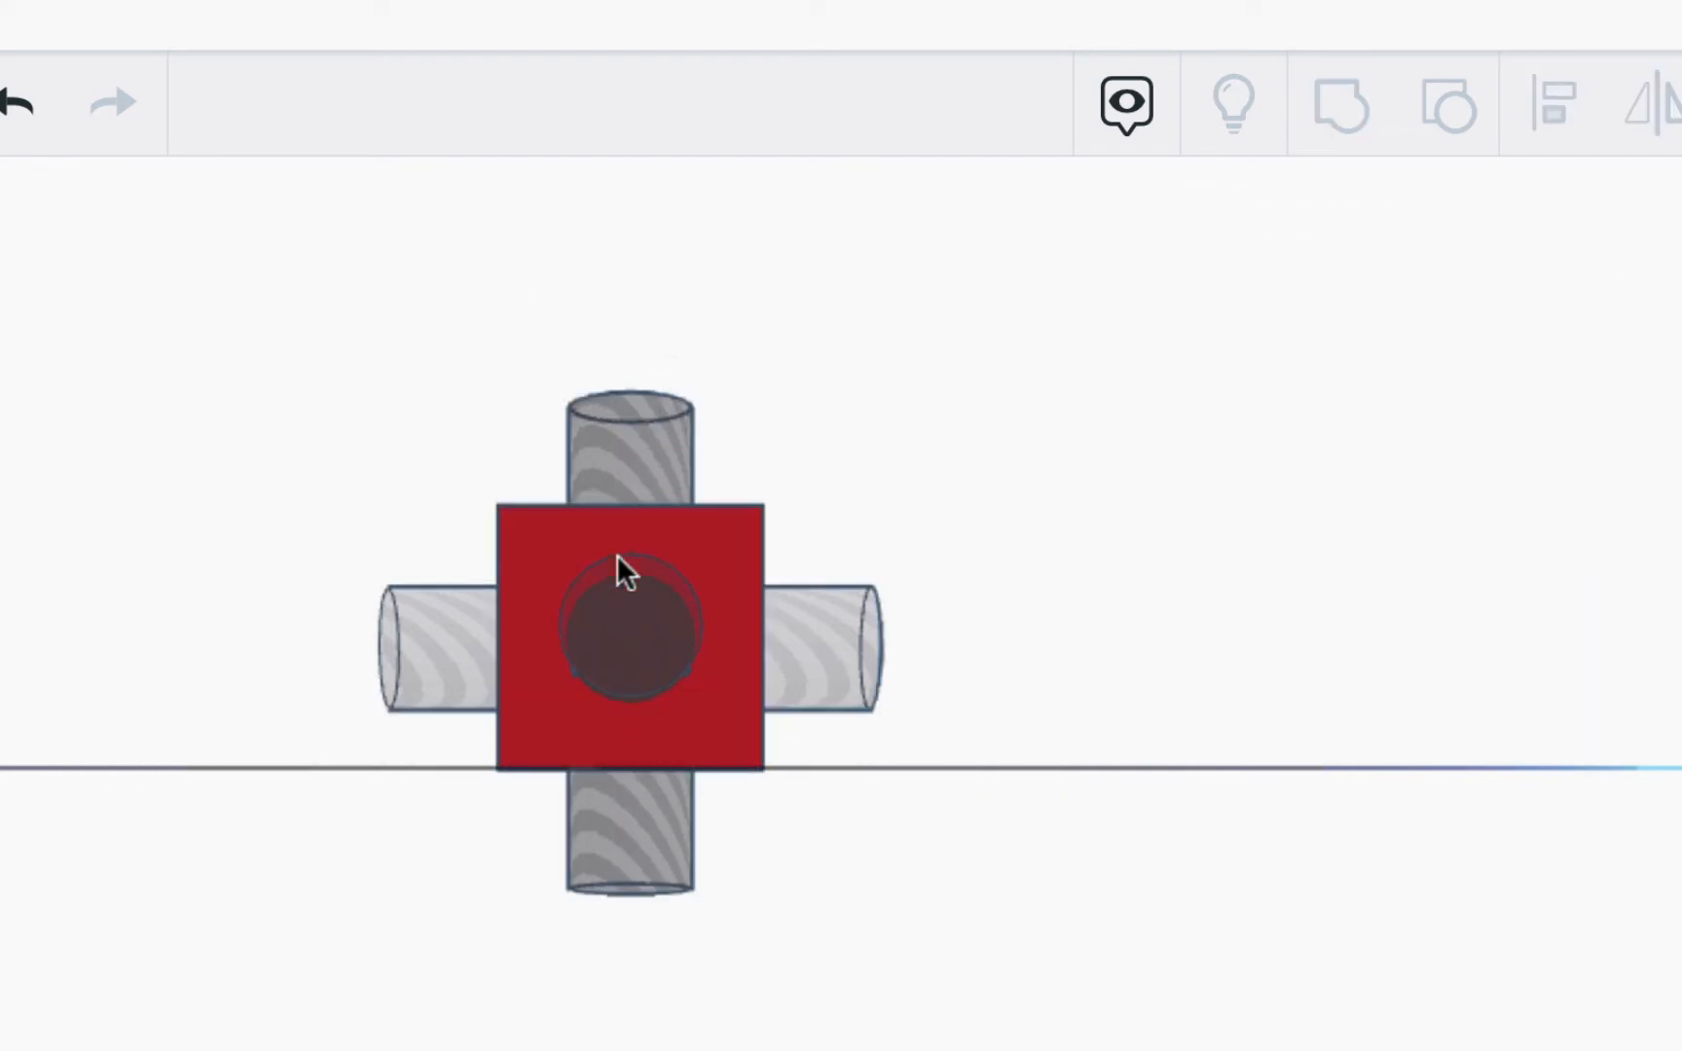
{"action": "right_click_drag", "start_coordinate": [605, 622], "coordinate": [447, 887]}
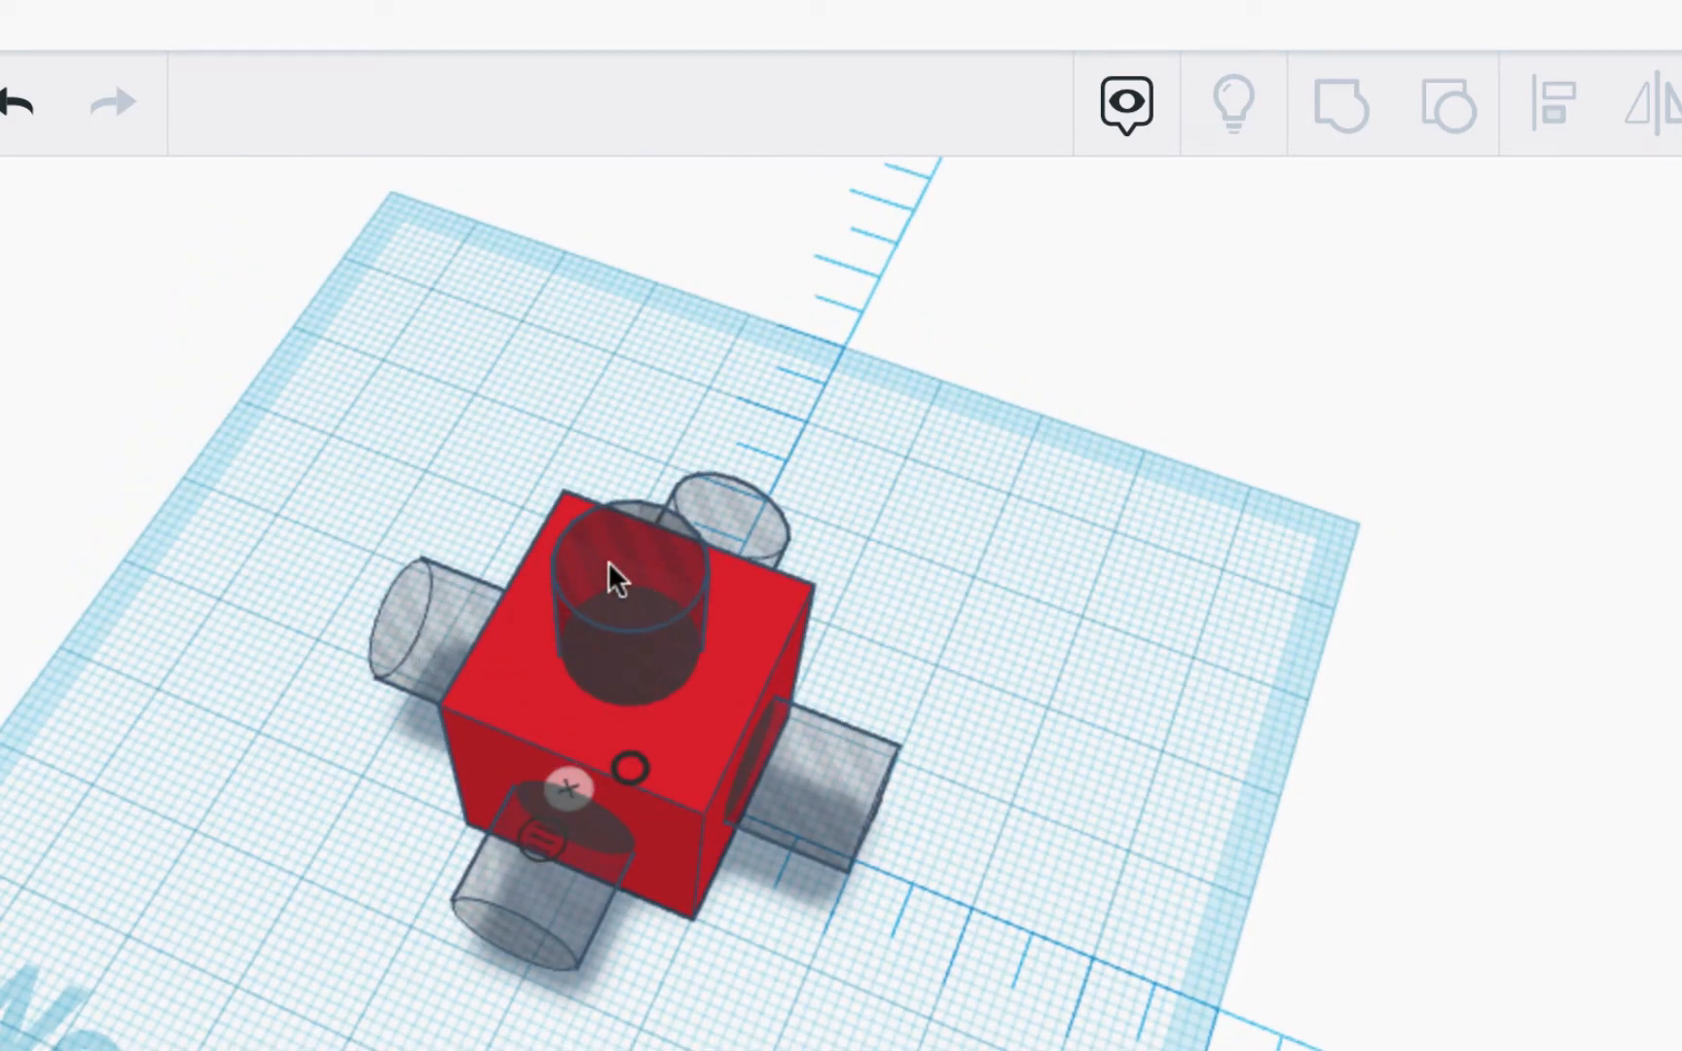
{"action": "left_click", "coordinate": [577, 920]}
{"action": "left_click_drag", "start_coordinate": [309, 416], "coordinate": [442, 624]}
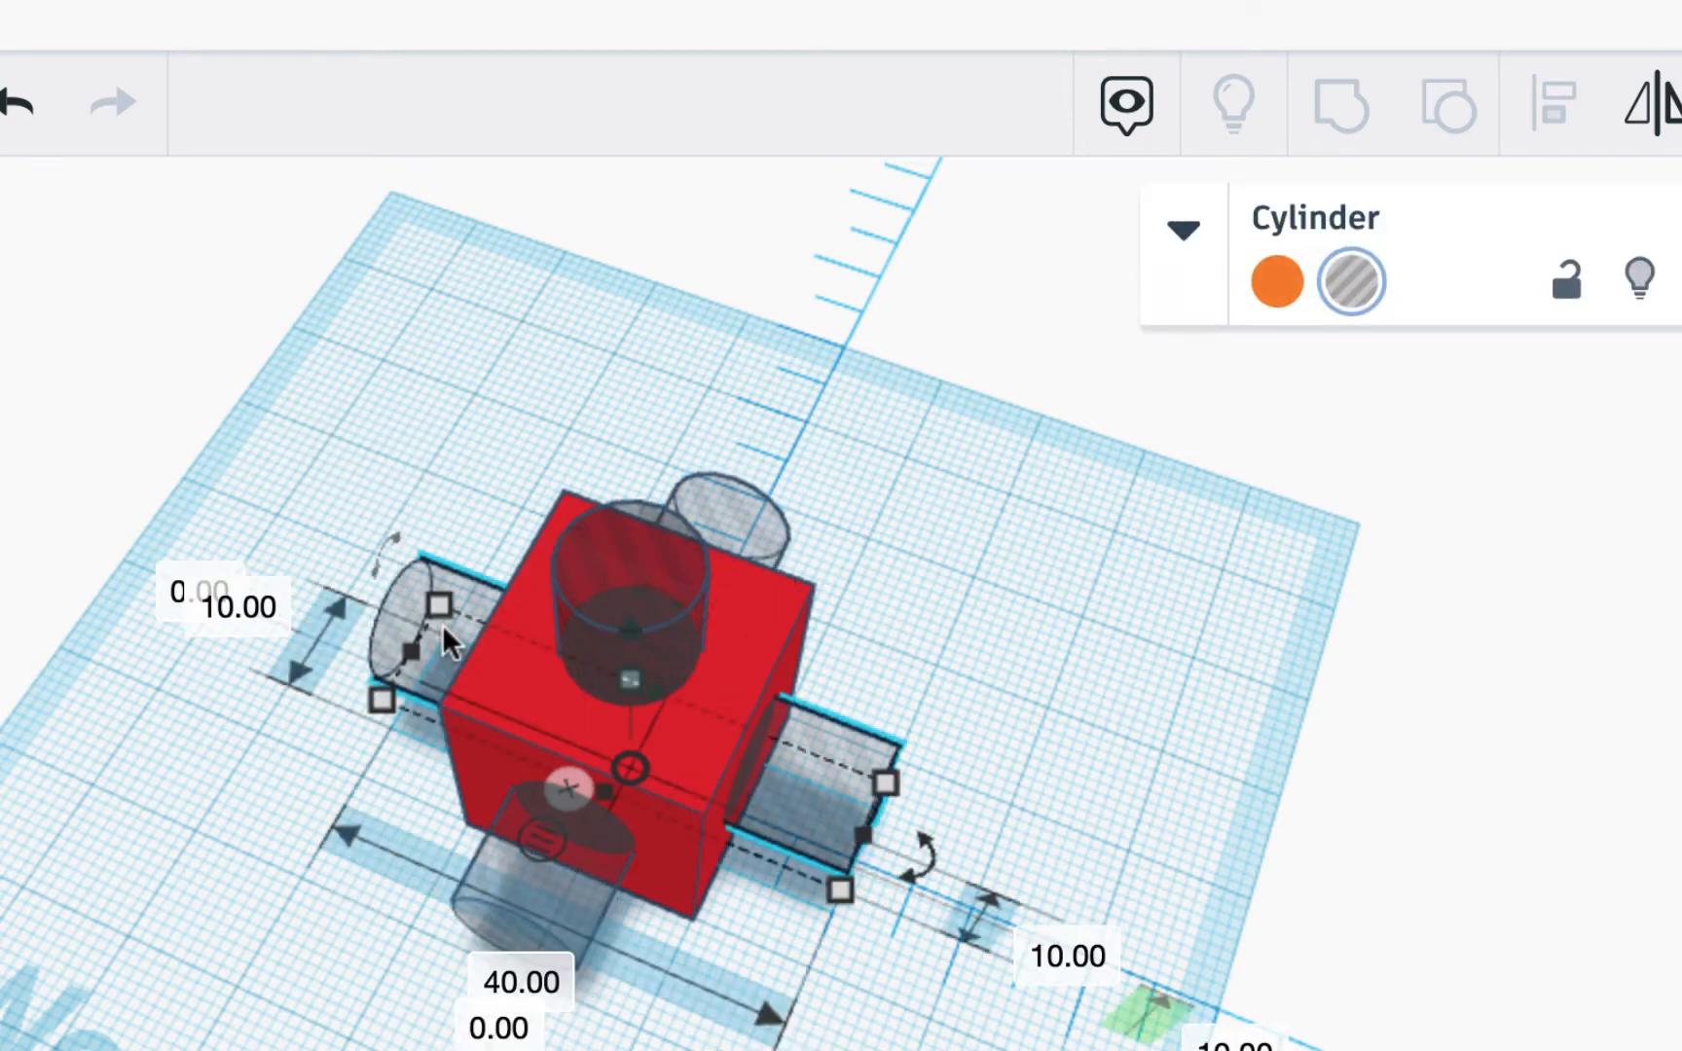
{"action": "left_click_drag", "start_coordinate": [743, 434], "coordinate": [788, 505]}
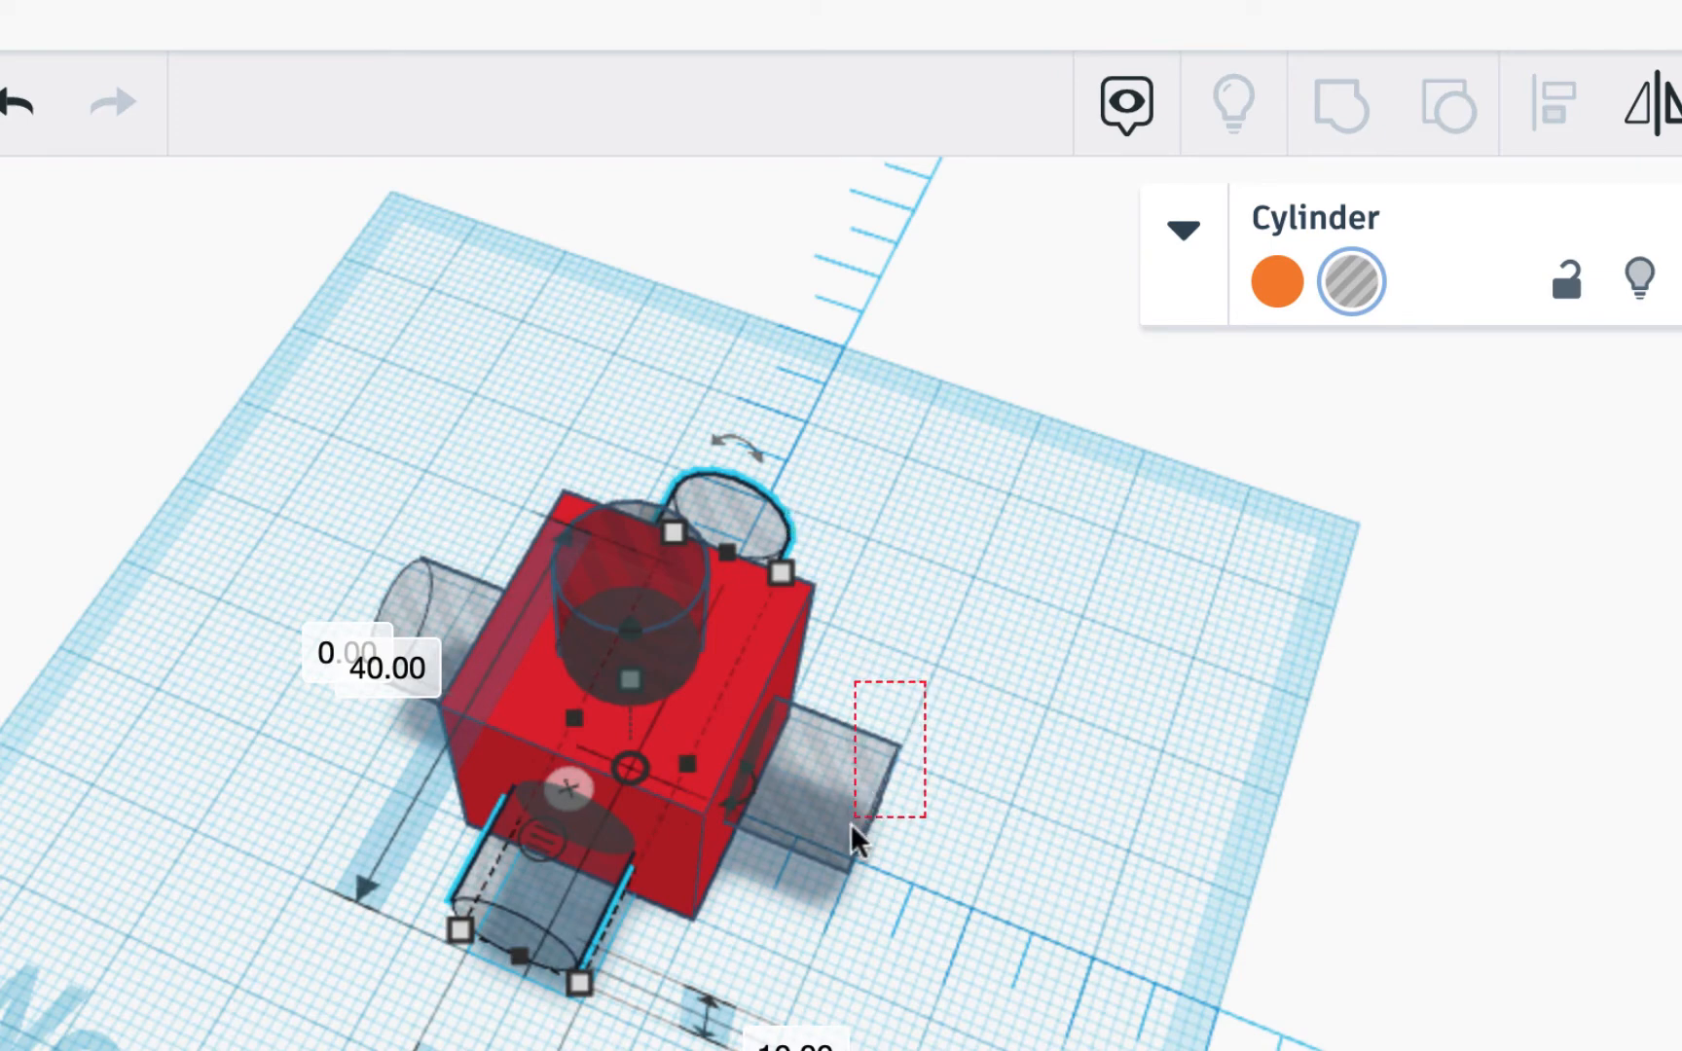
{"action": "left_click_drag", "start_coordinate": [850, 823], "coordinate": [848, 832]}
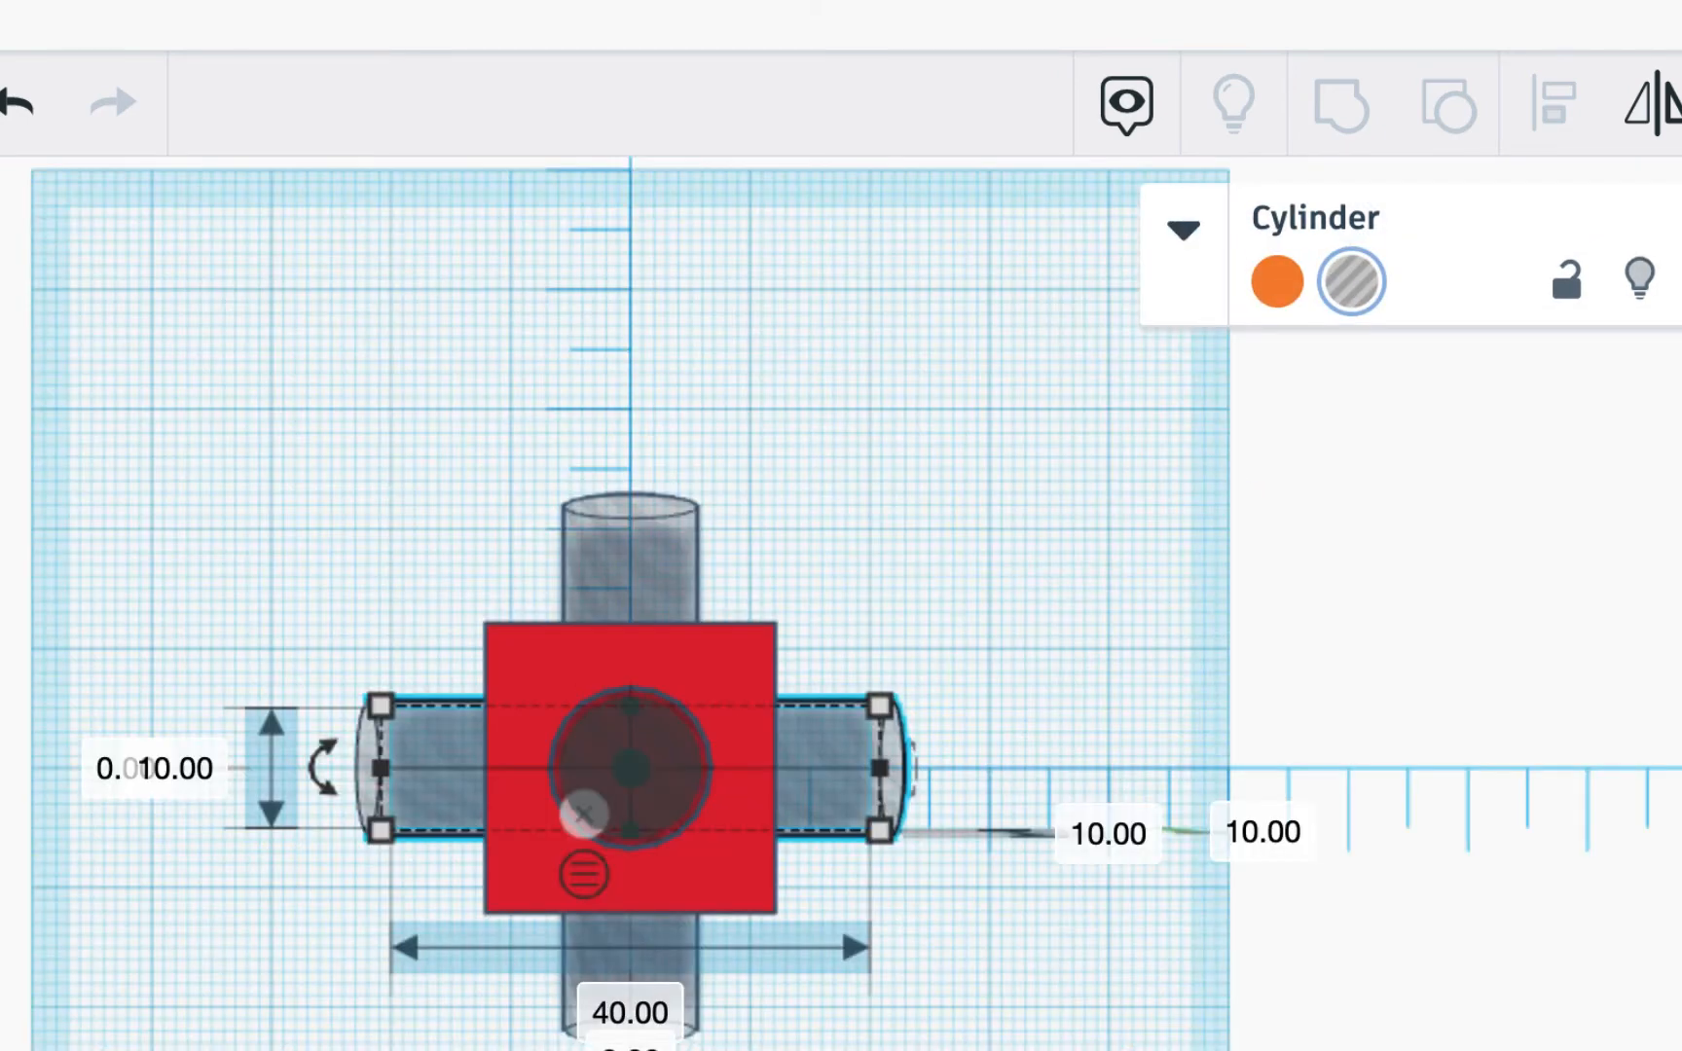
Step: Check the vertical cylinder hole for a stacked copy and delete the extra vertical cylinder
{"action": "left_click_drag", "start_coordinate": [531, 311], "coordinate": [761, 443]}
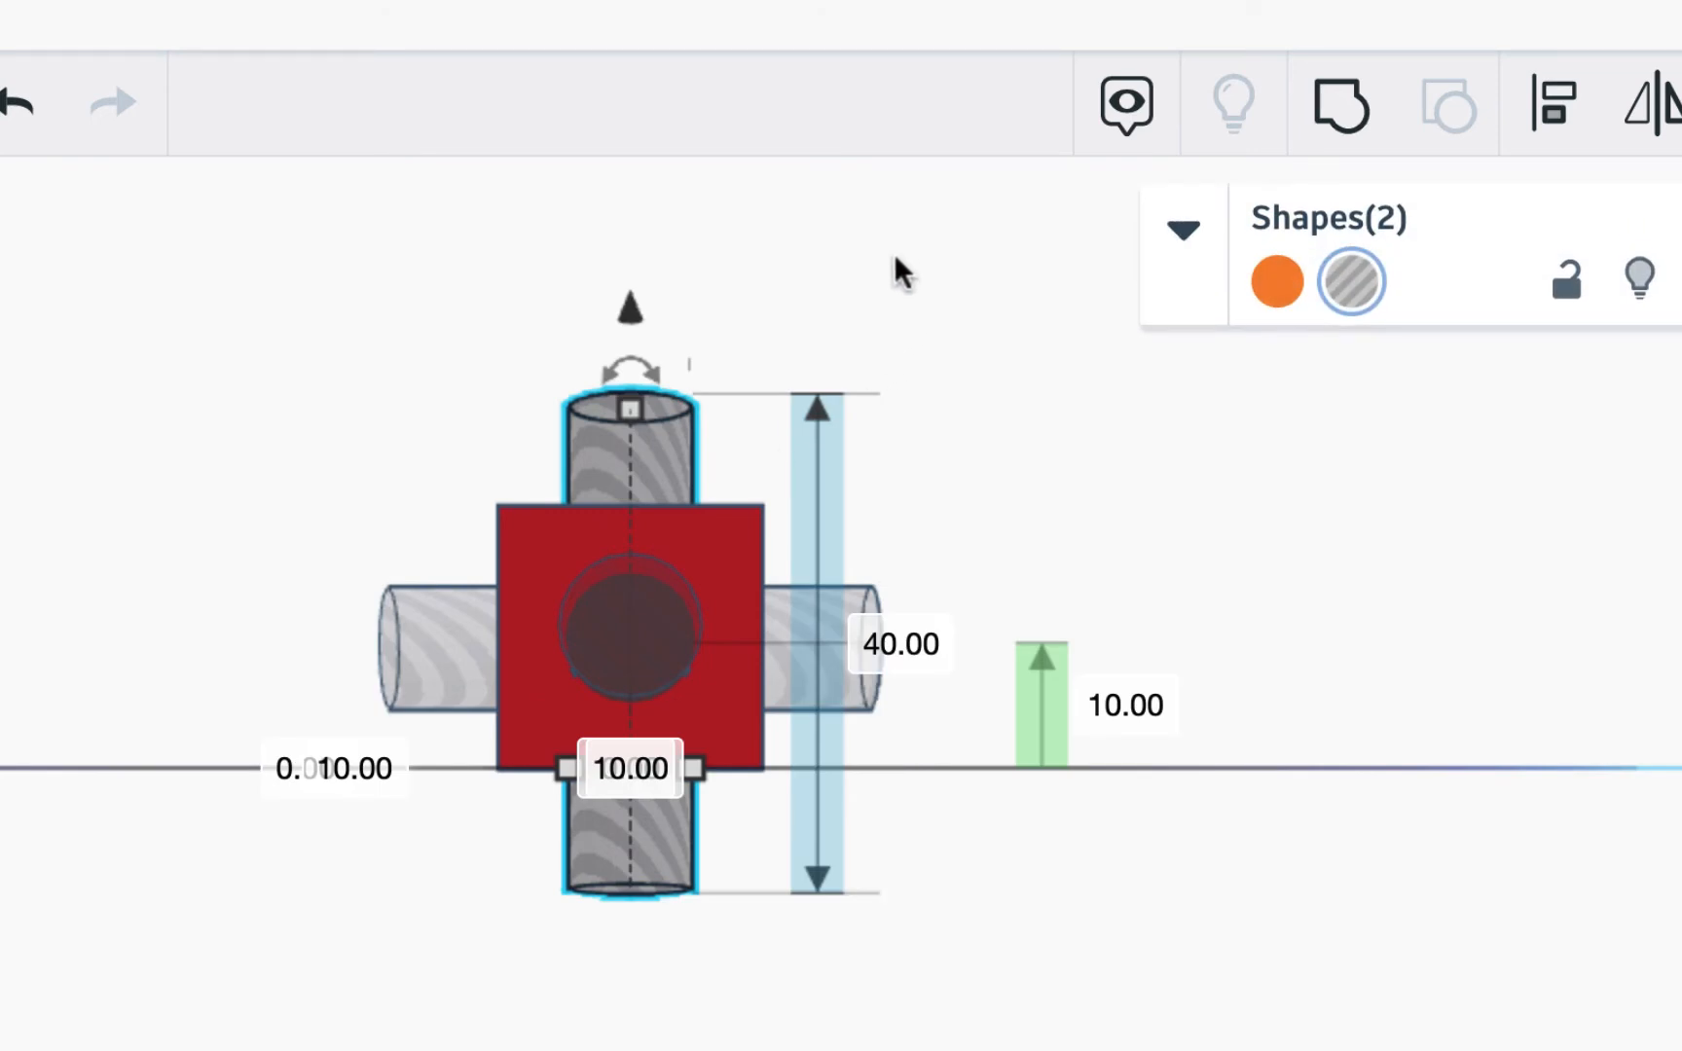
{"action": "left_click", "coordinate": [762, 343]}
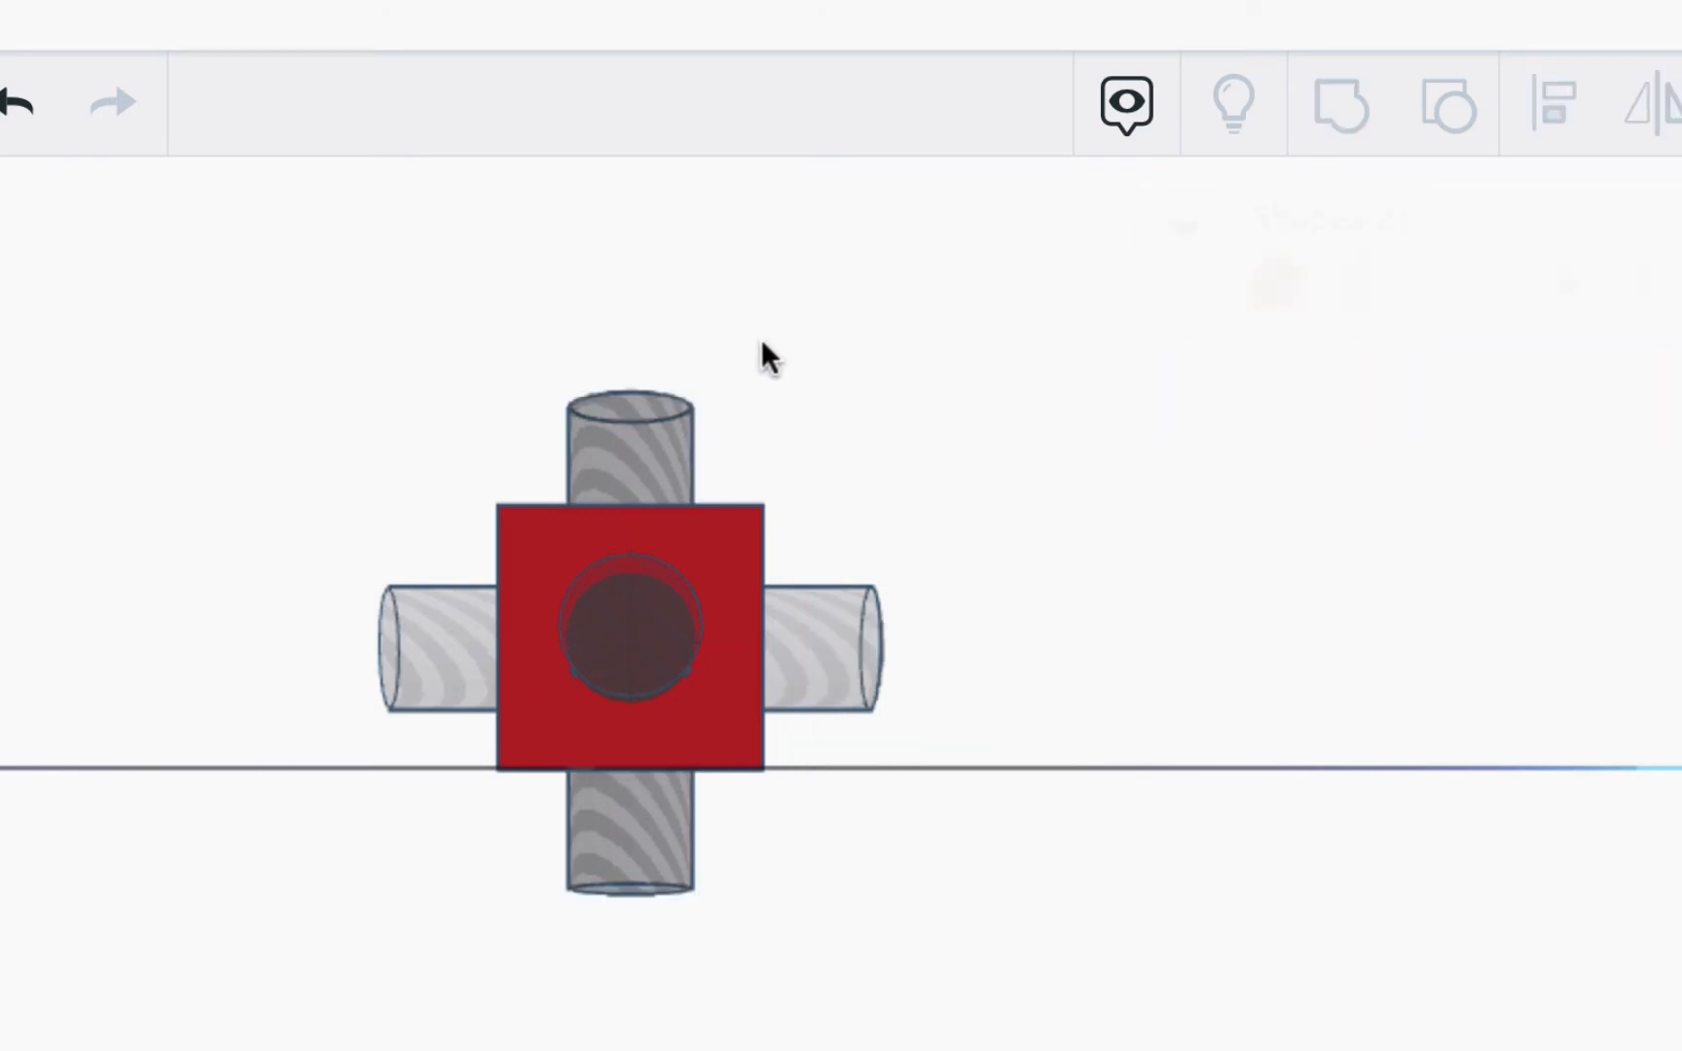
{"action": "left_click", "coordinate": [655, 451]}
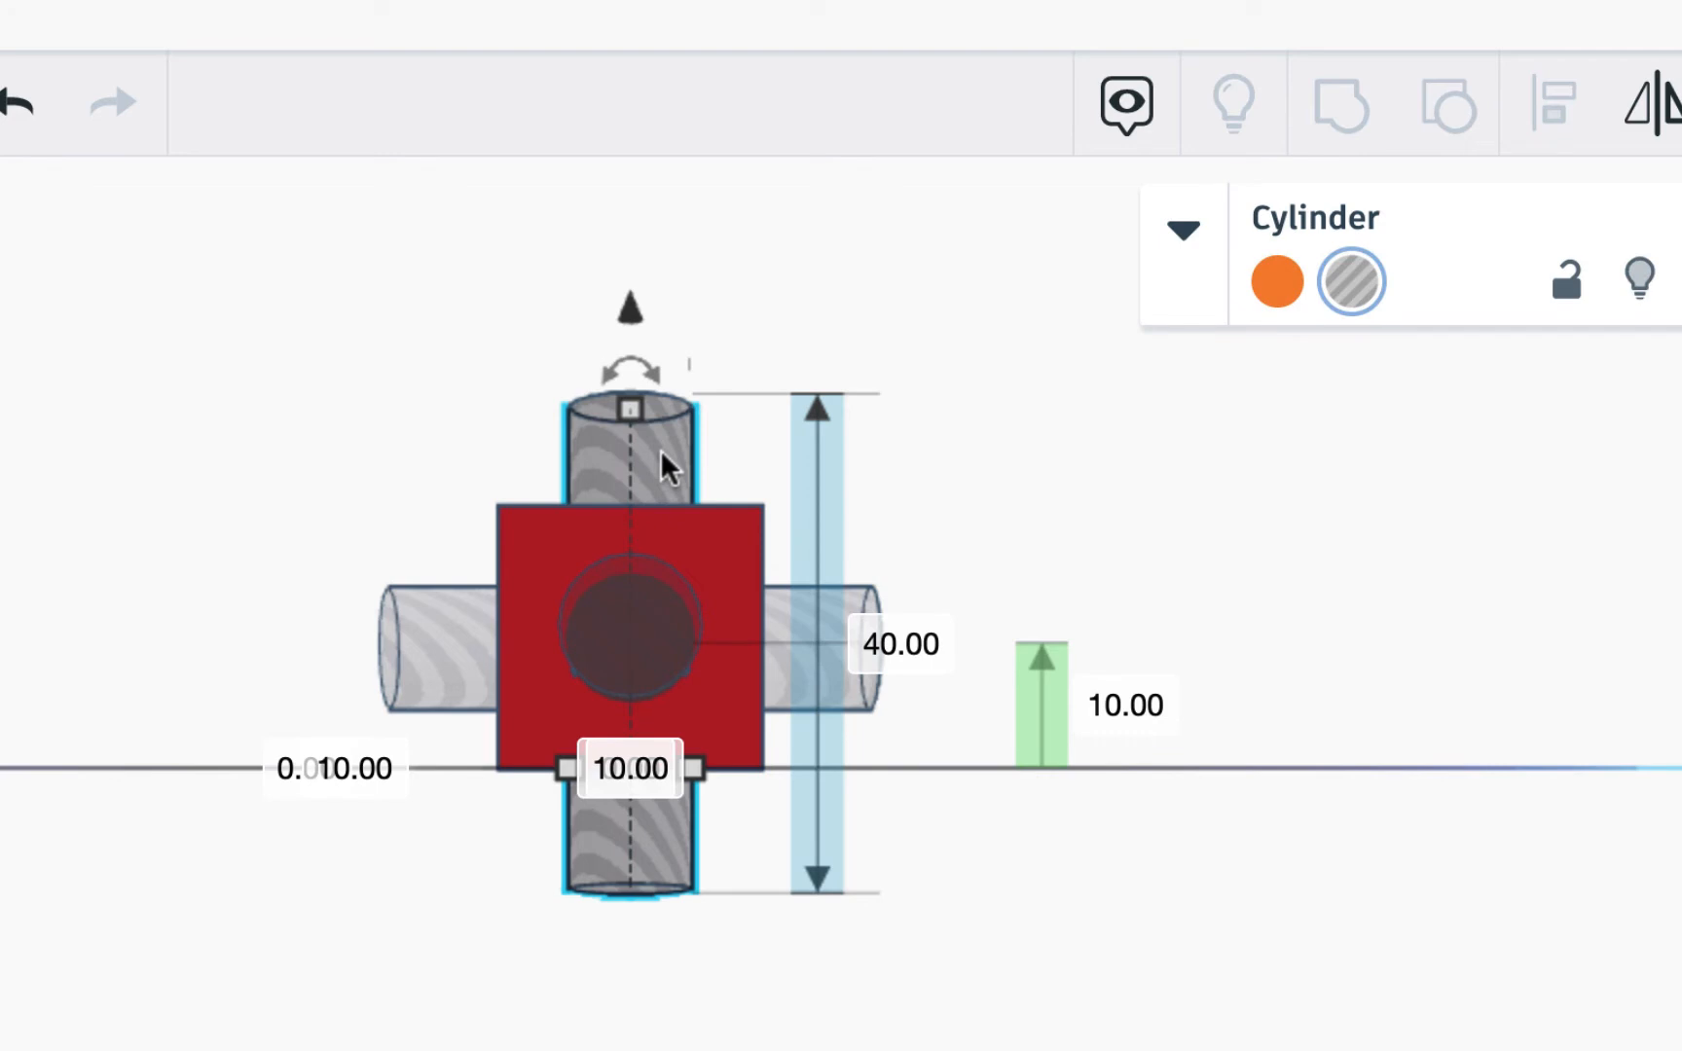
{"action": "key", "text": "Escape"}
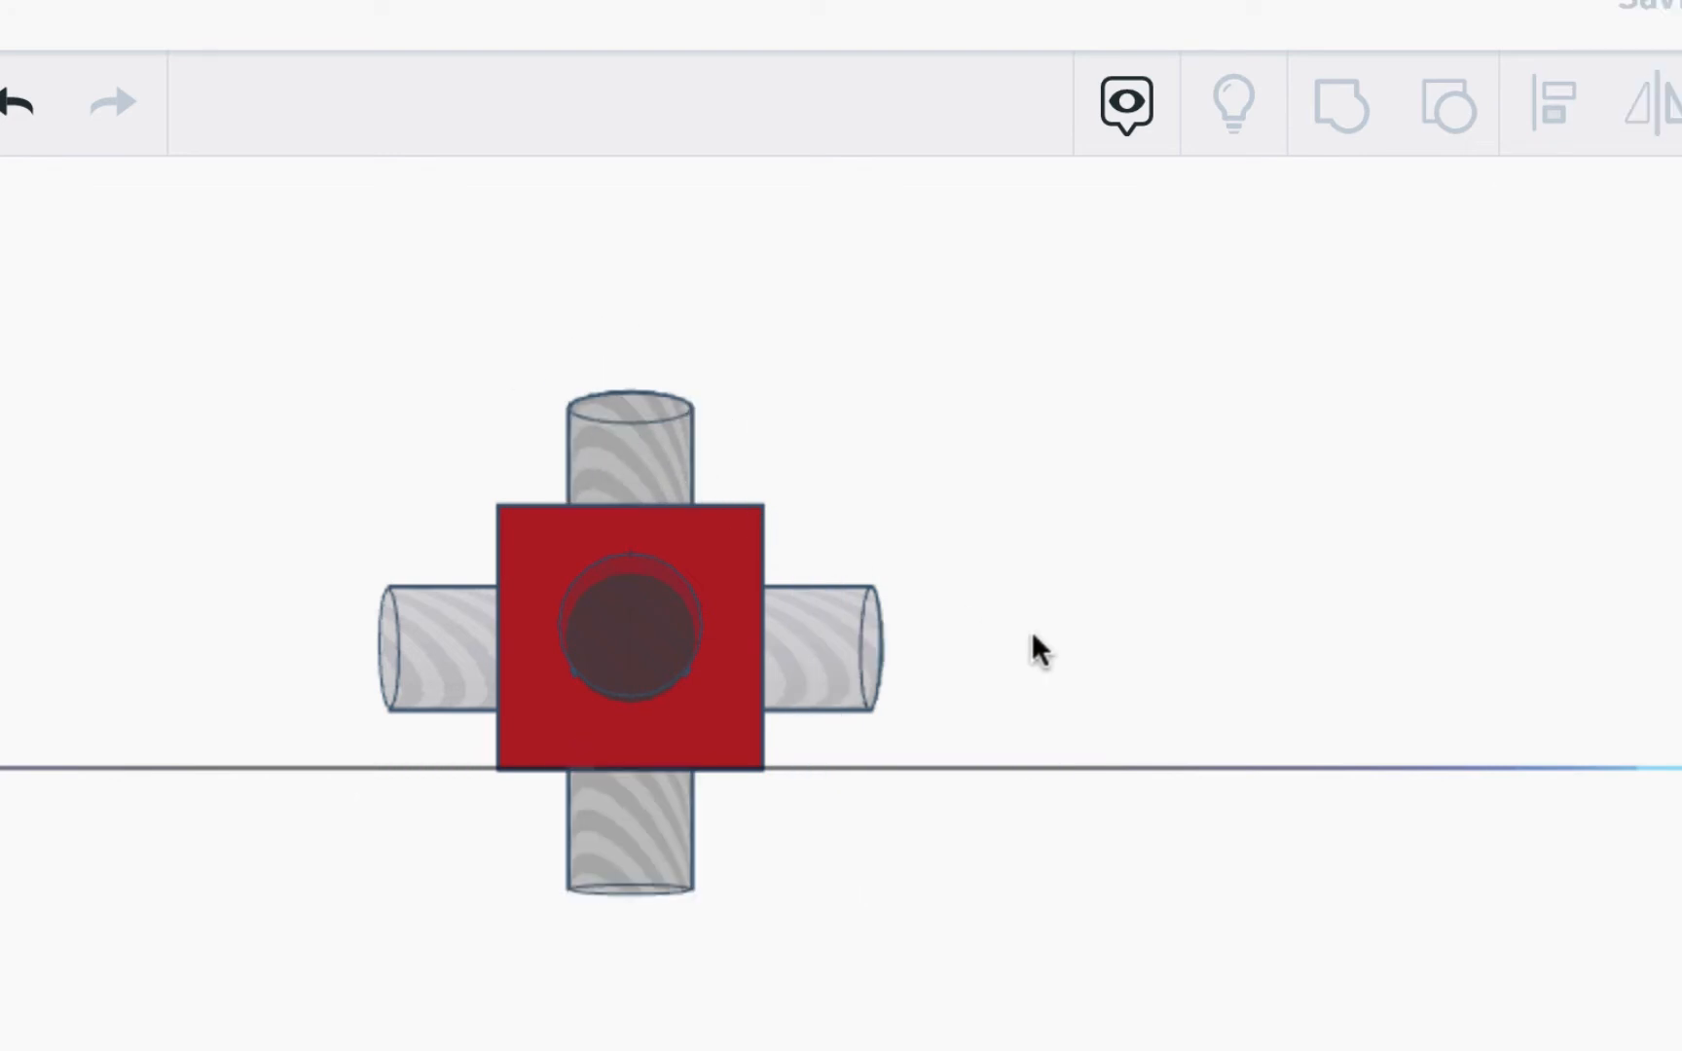
Step: Group the box with the three cylinder holes to cut the holes through the cube, and inspect the grouped shape
{"action": "right_click_drag", "start_coordinate": [1034, 631], "coordinate": [926, 786]}
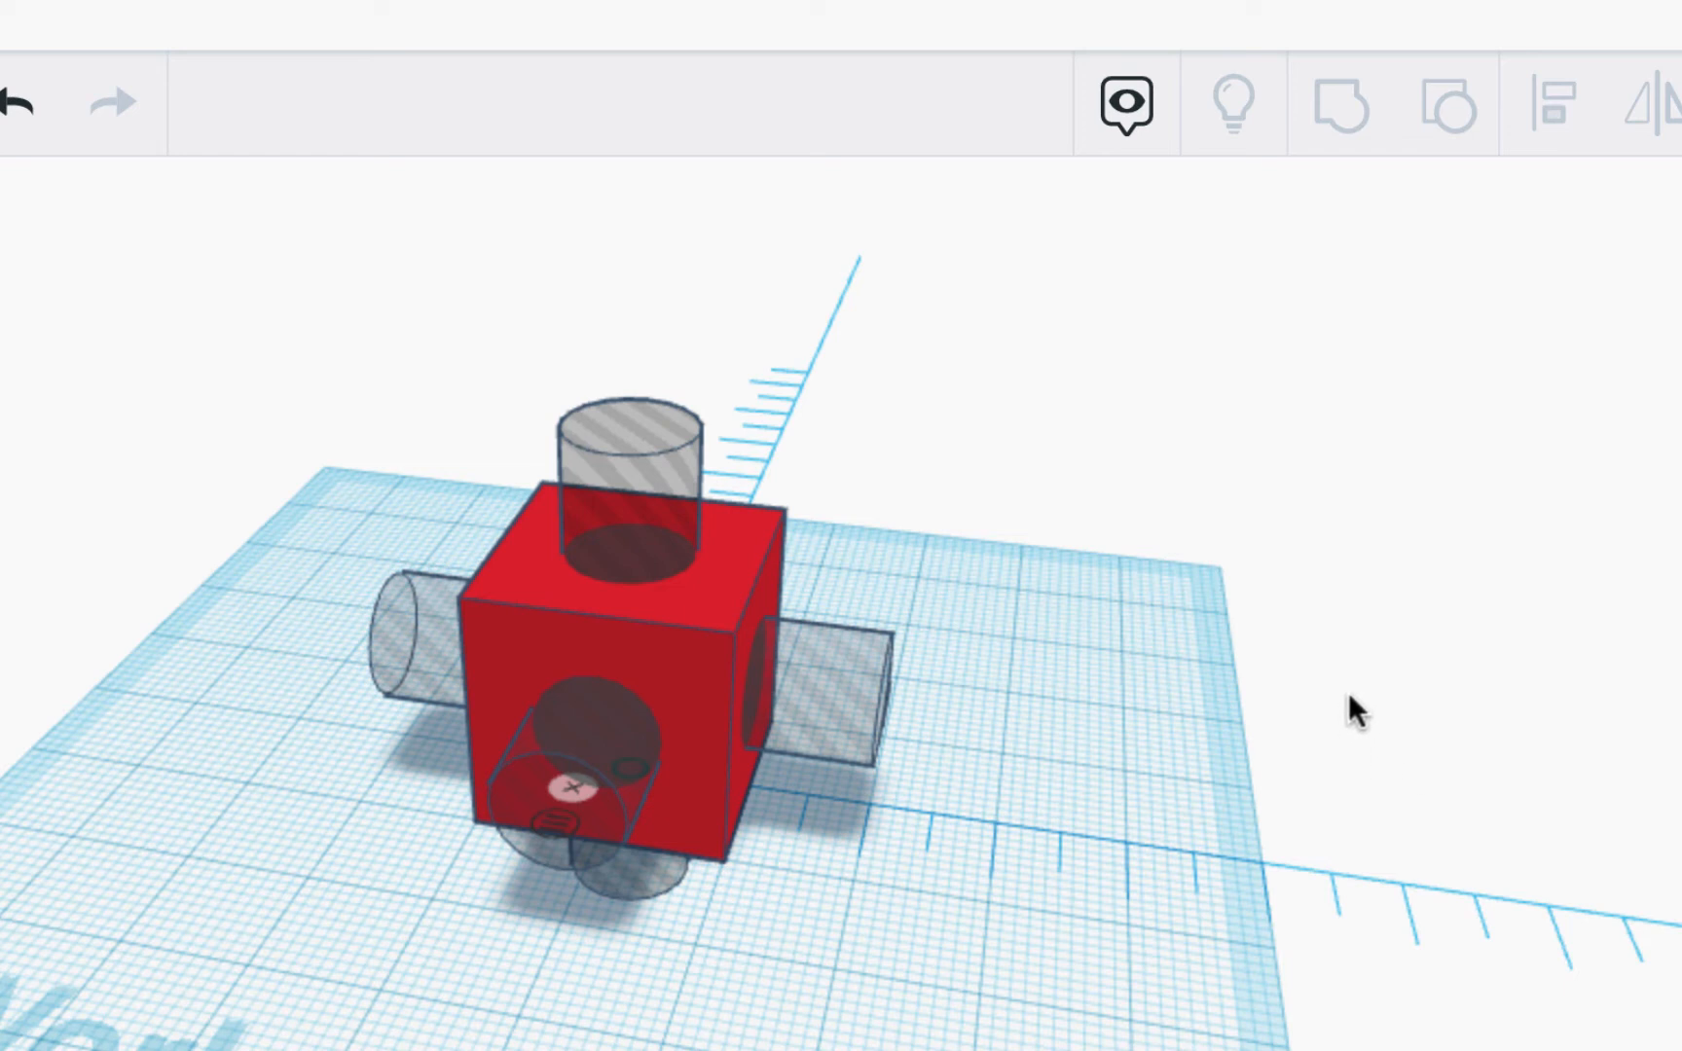
{"action": "left_click_drag", "start_coordinate": [187, 280], "coordinate": [1105, 951]}
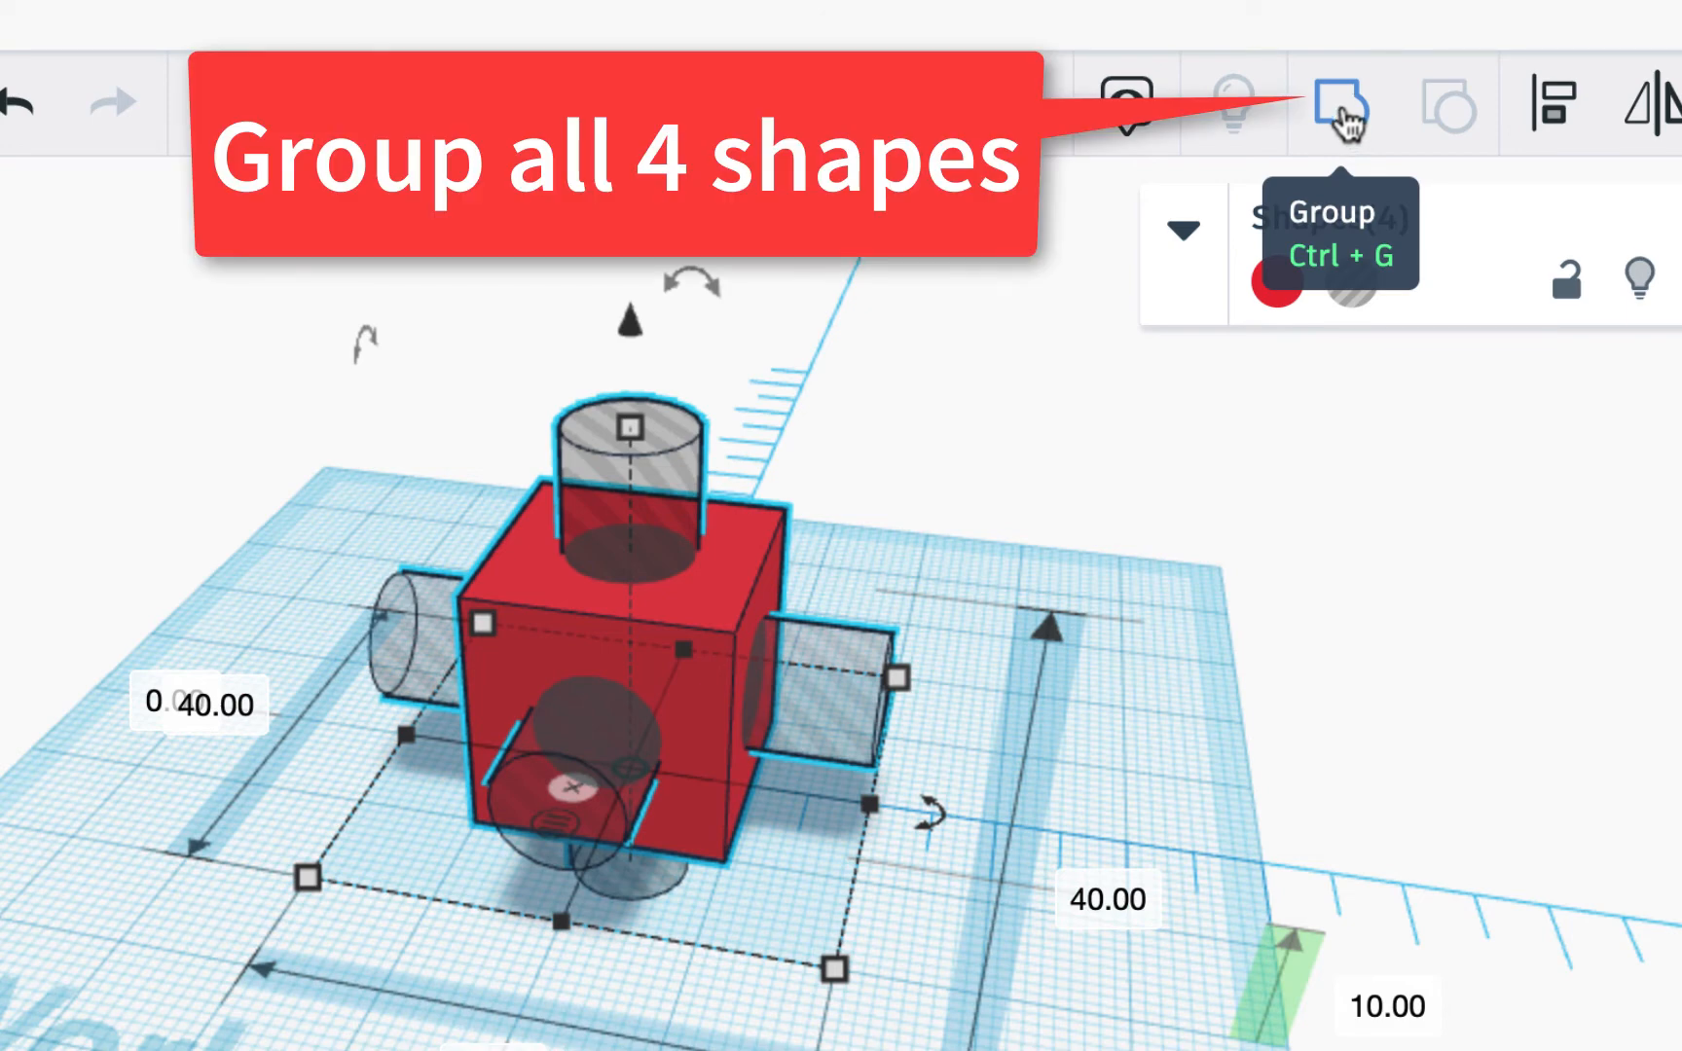
{"action": "left_click", "coordinate": [1344, 115]}
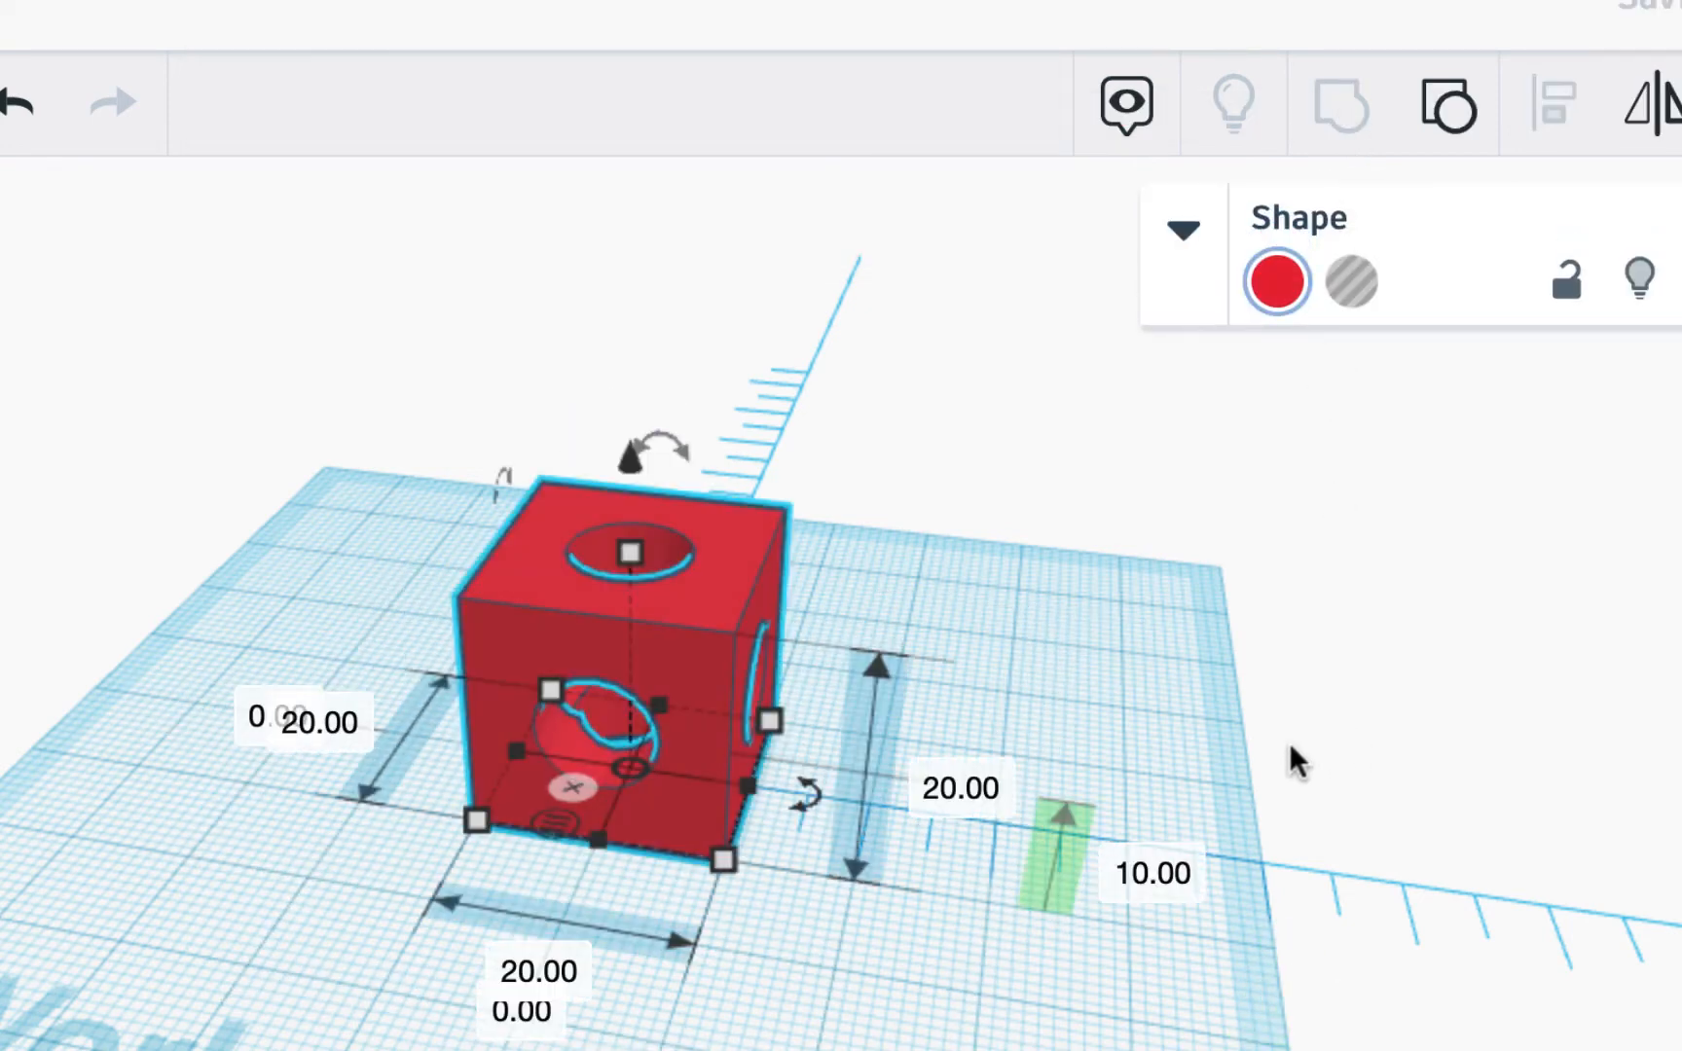
{"action": "right_click_drag", "start_coordinate": [964, 918], "coordinate": [890, 856]}
{"action": "scroll", "coordinate": [647, 955], "scroll_direction": "up", "scroll_amount": 2}
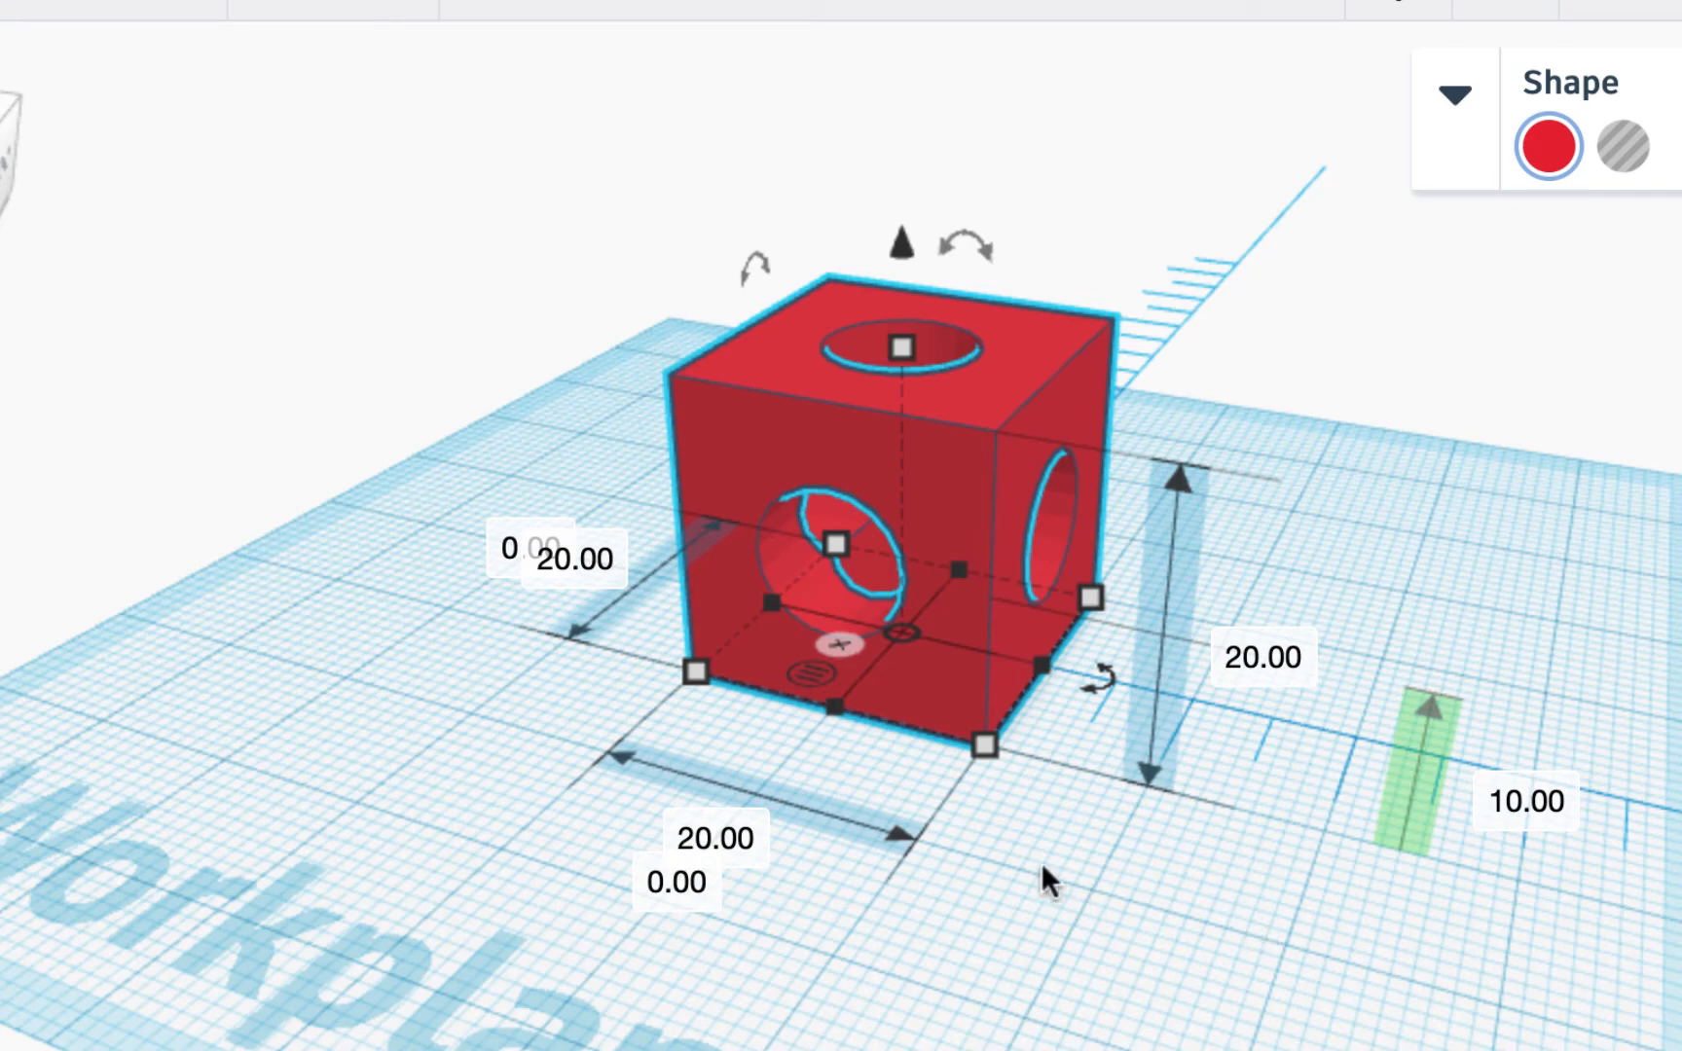
Step: Leave the finished 7aCube3holes design and return to the dashboard
{"action": "right_click_drag", "start_coordinate": [1039, 879], "coordinate": [1114, 876]}
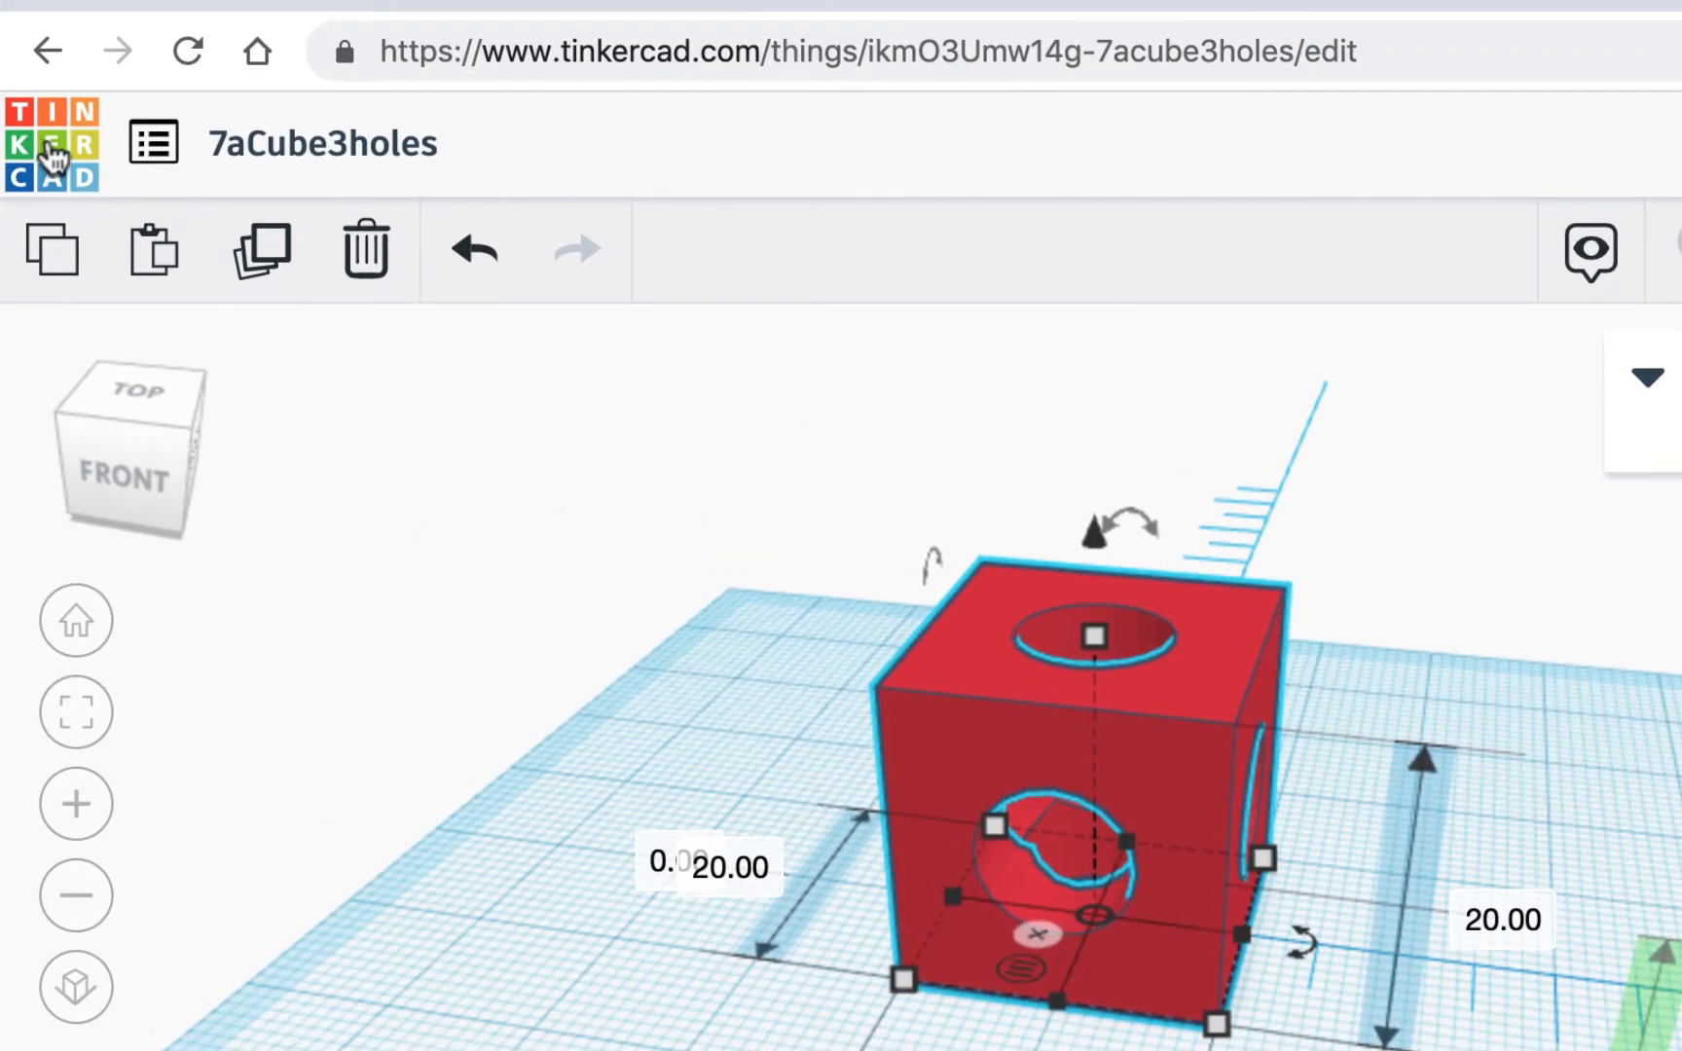
{"action": "left_click", "coordinate": [48, 139]}
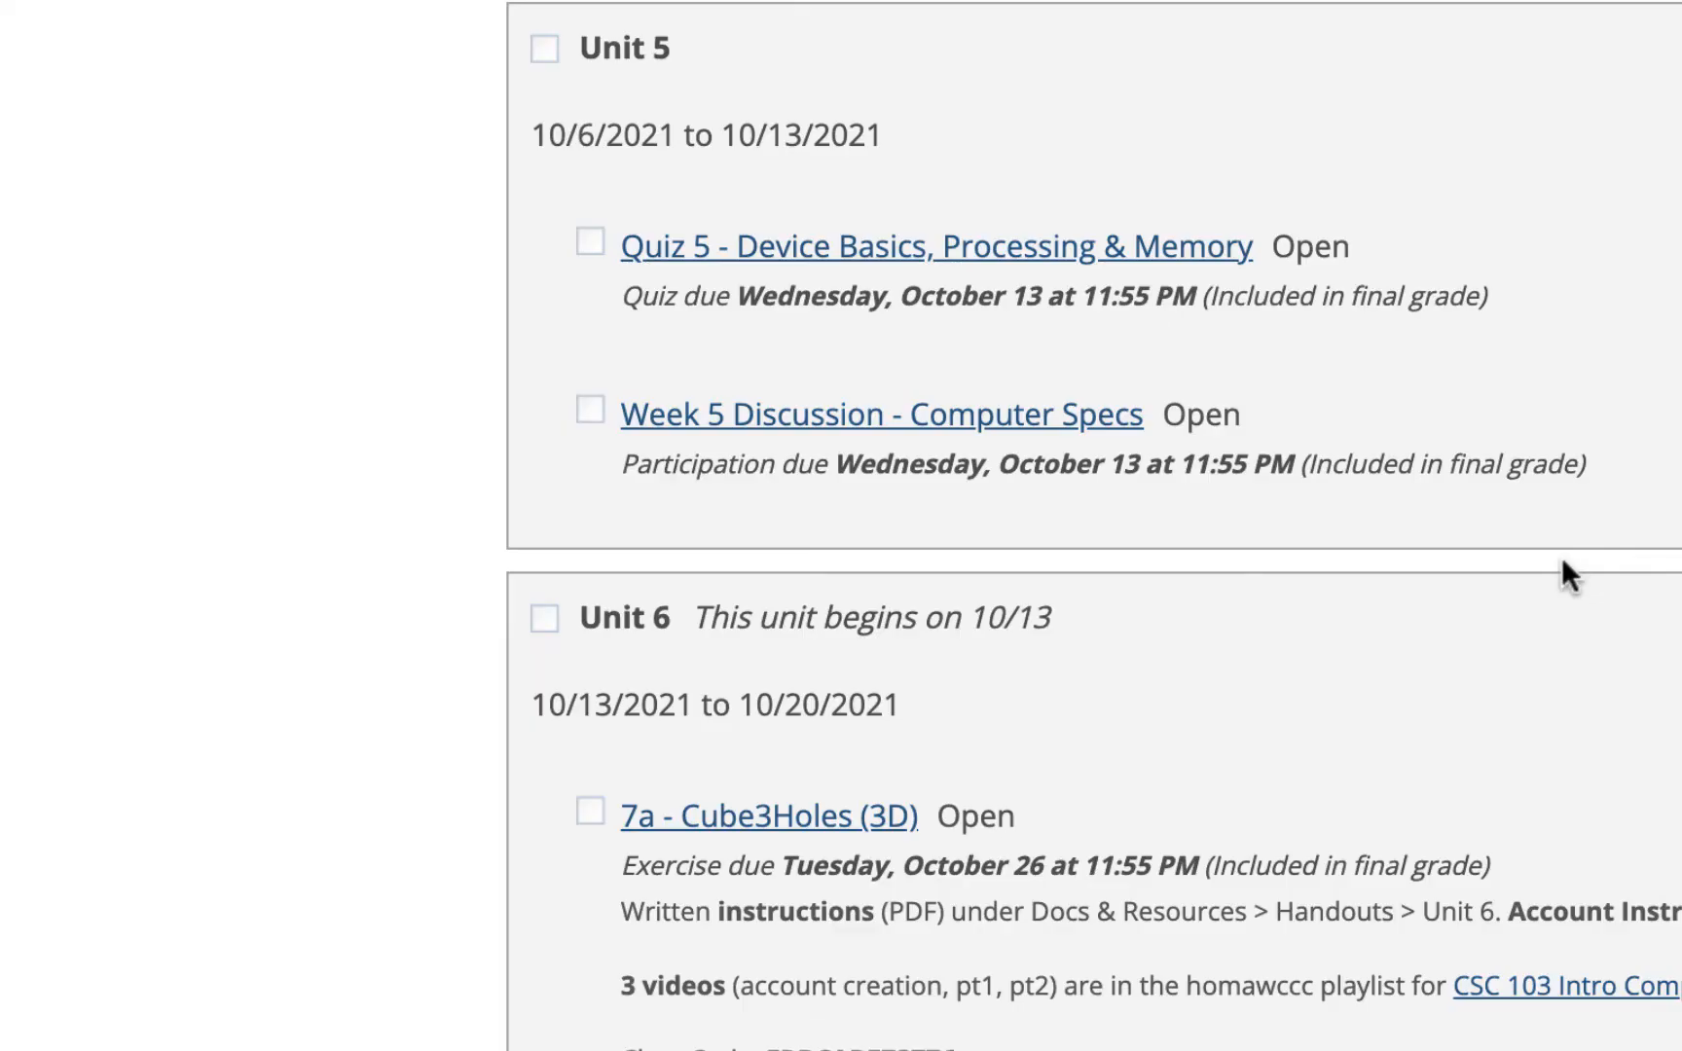
Step: On the e-Learning course site, open the 7a - Cube3Holes (3D) exercise in Unit 6 and start a comment reading "Complete -"
{"action": "scroll", "coordinate": [1567, 574], "scroll_direction": "down", "scroll_amount": 3}
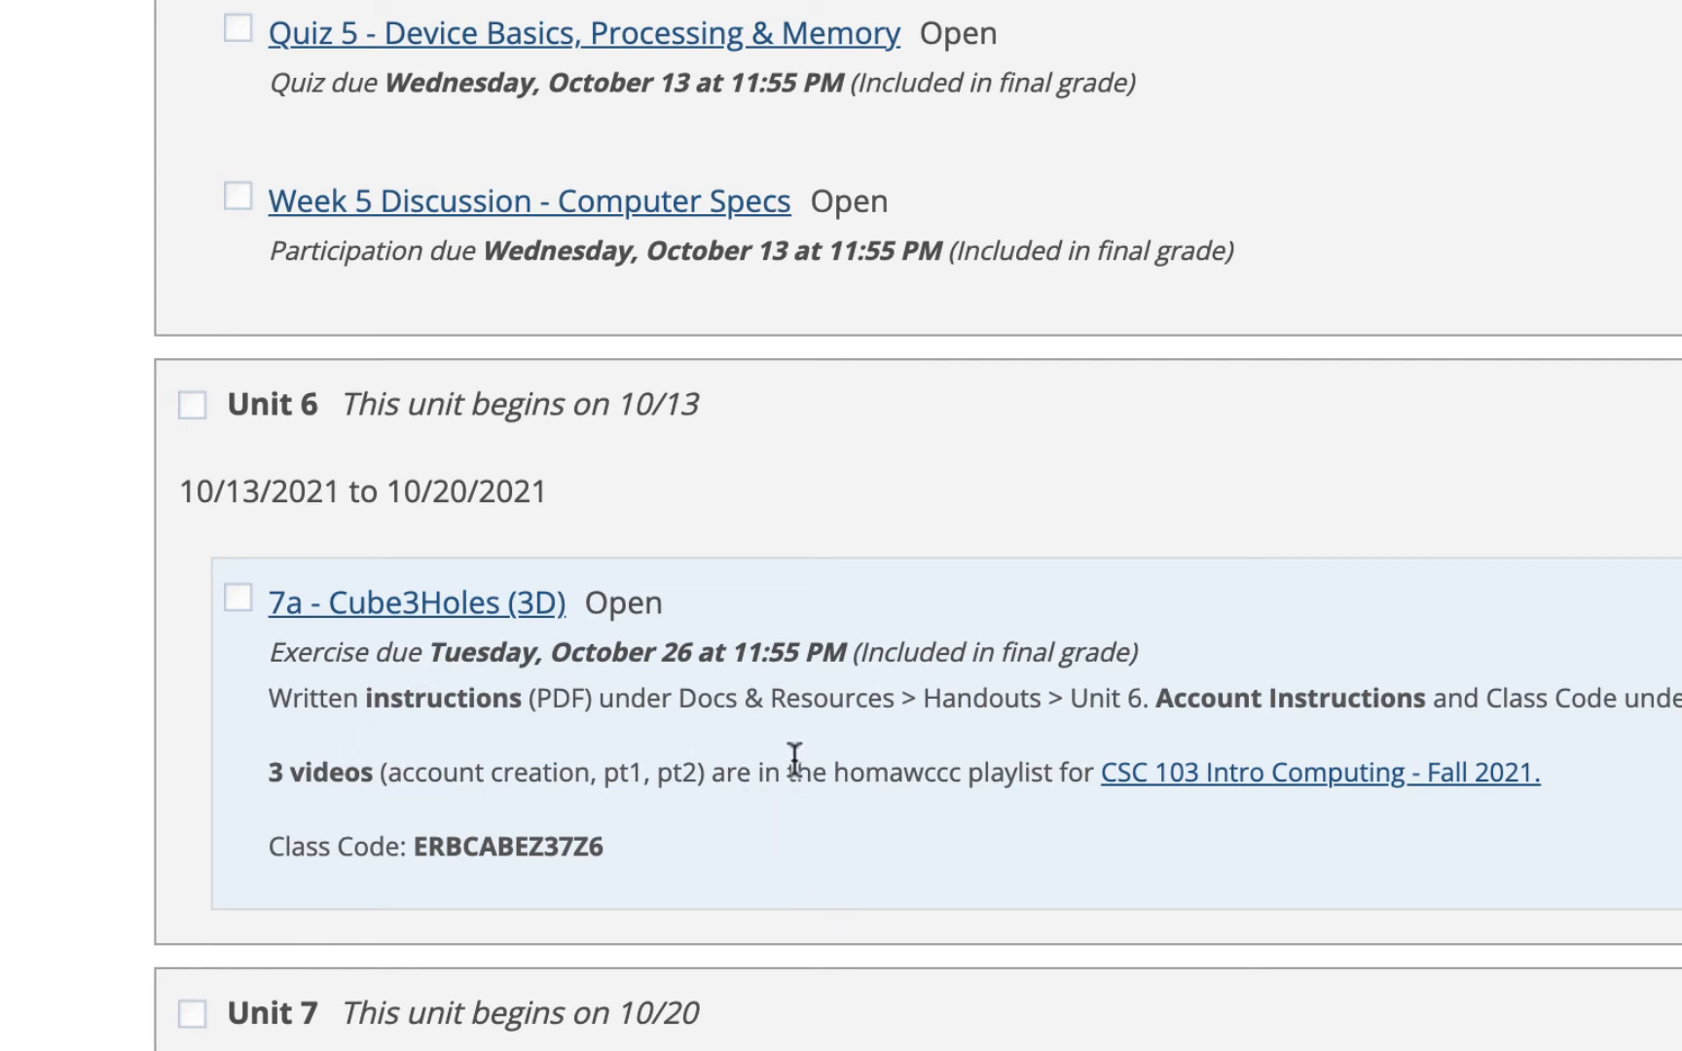
{"action": "left_click", "coordinate": [507, 611]}
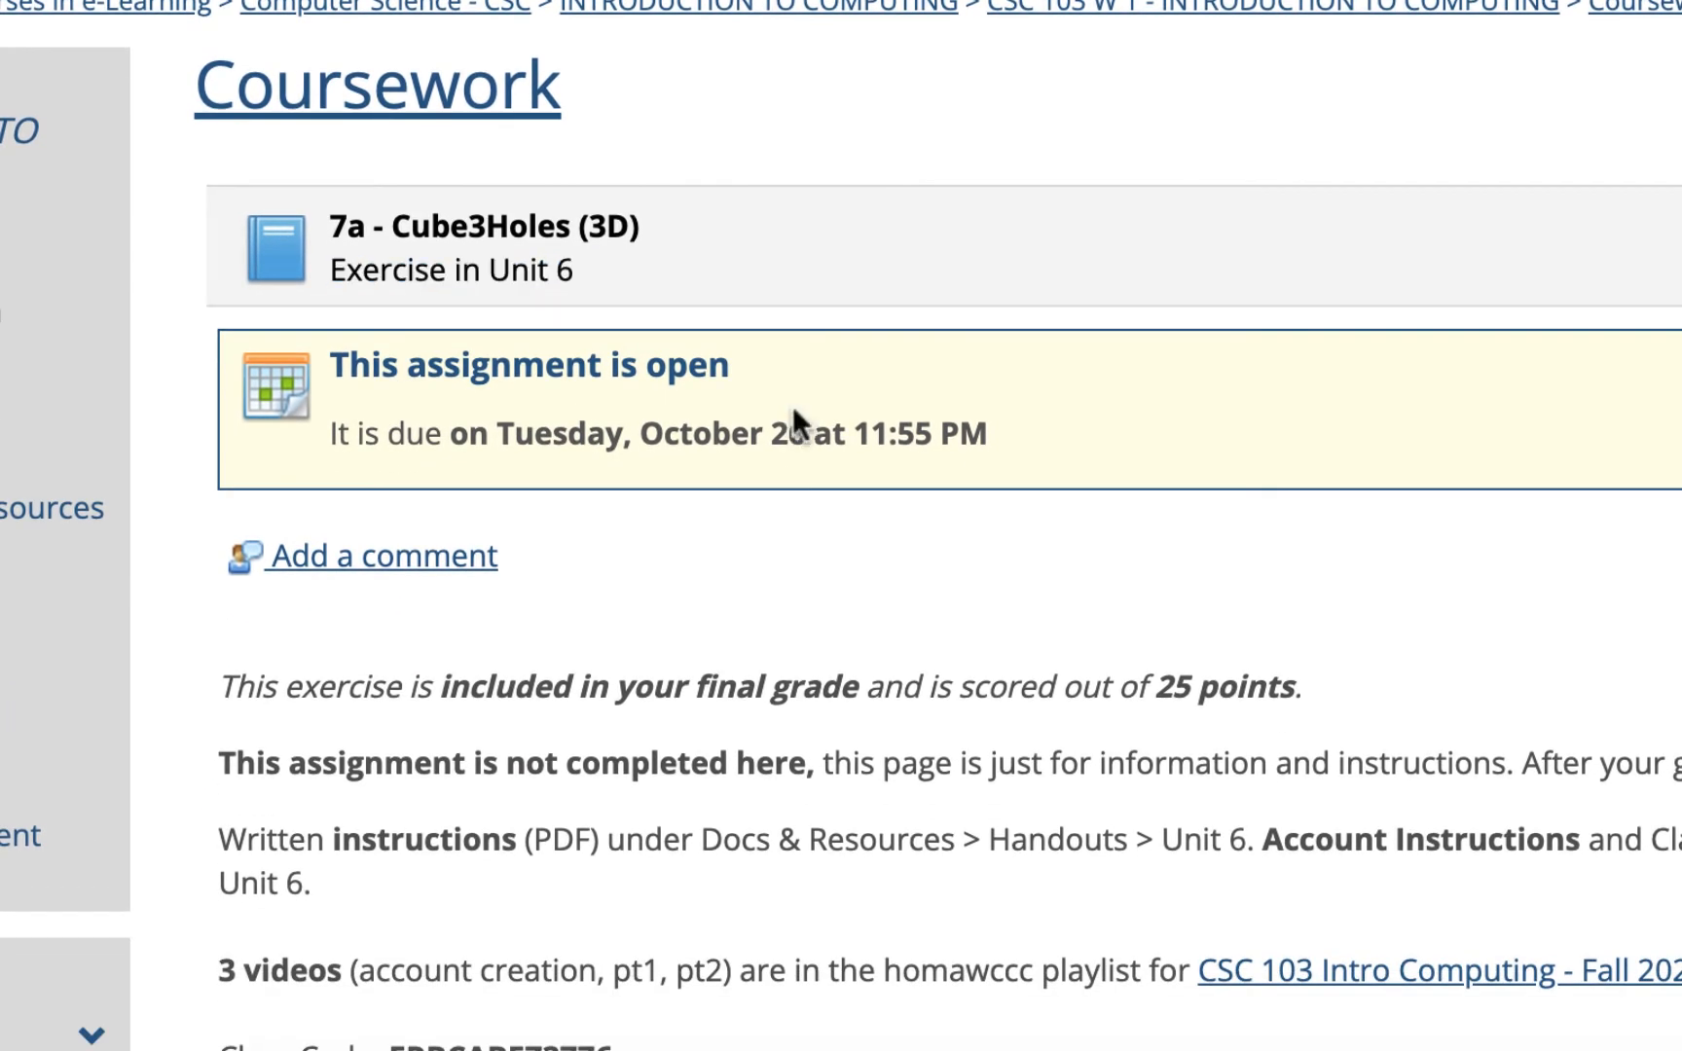
{"action": "left_click", "coordinate": [487, 557]}
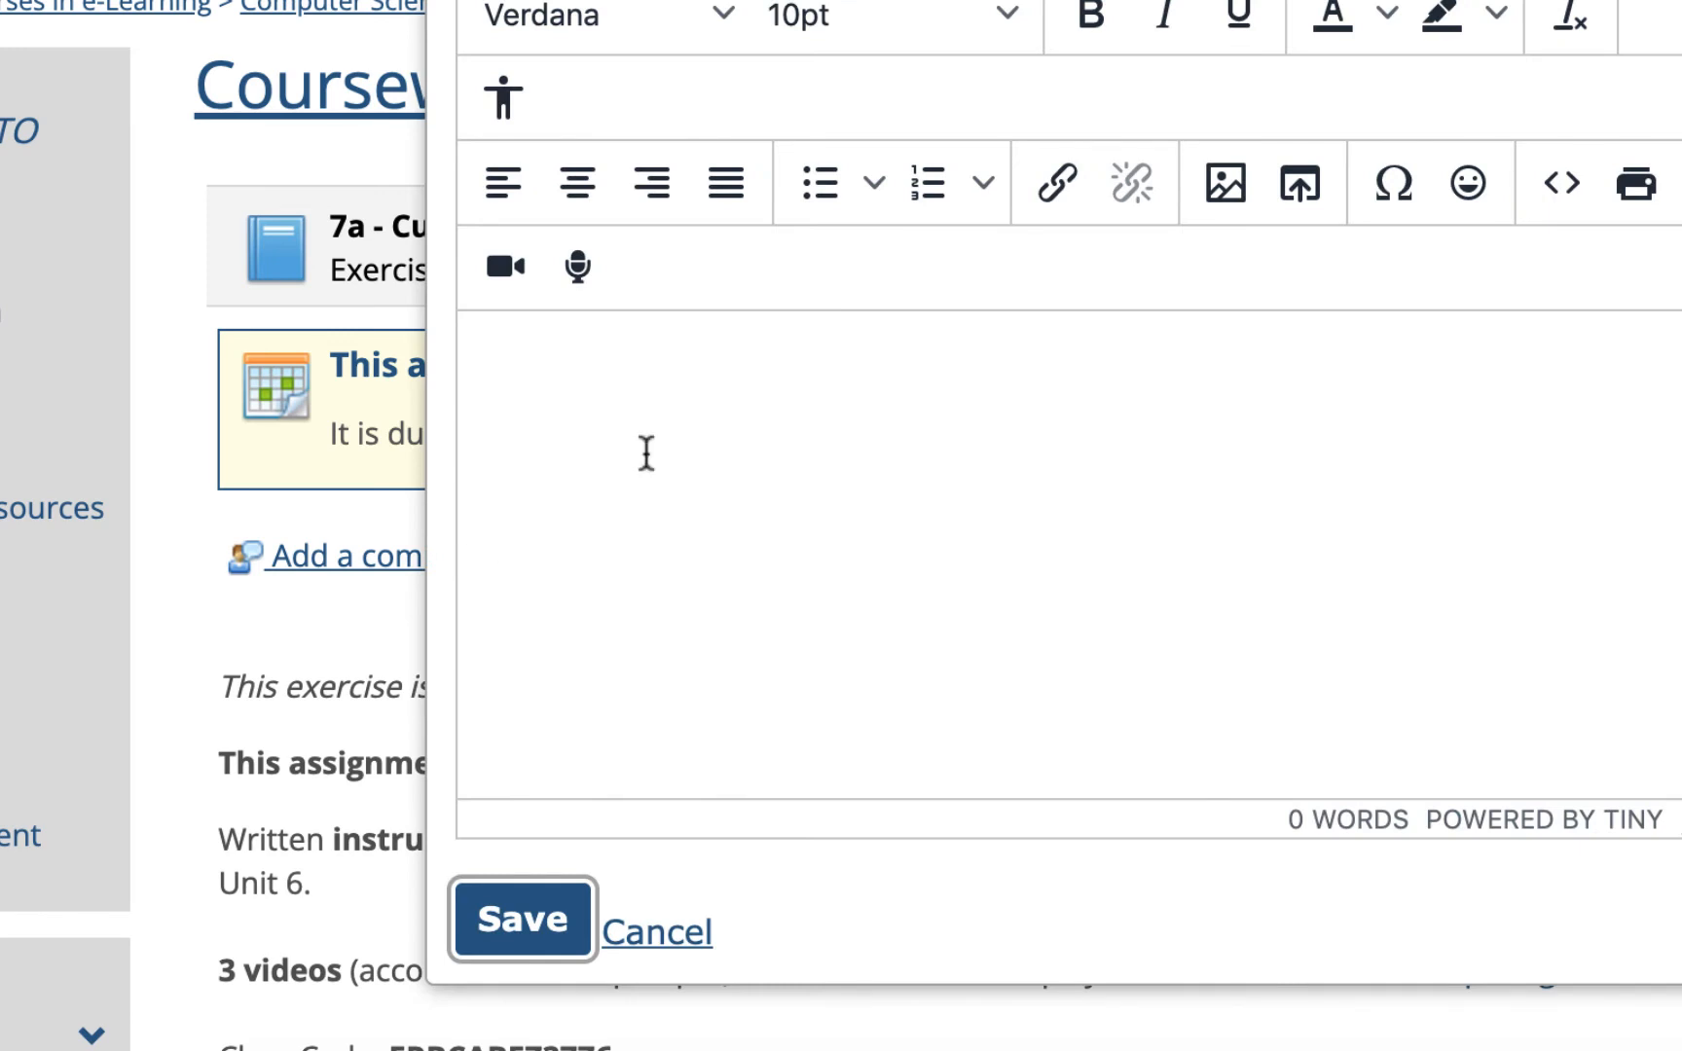
{"action": "left_click", "coordinate": [850, 360]}
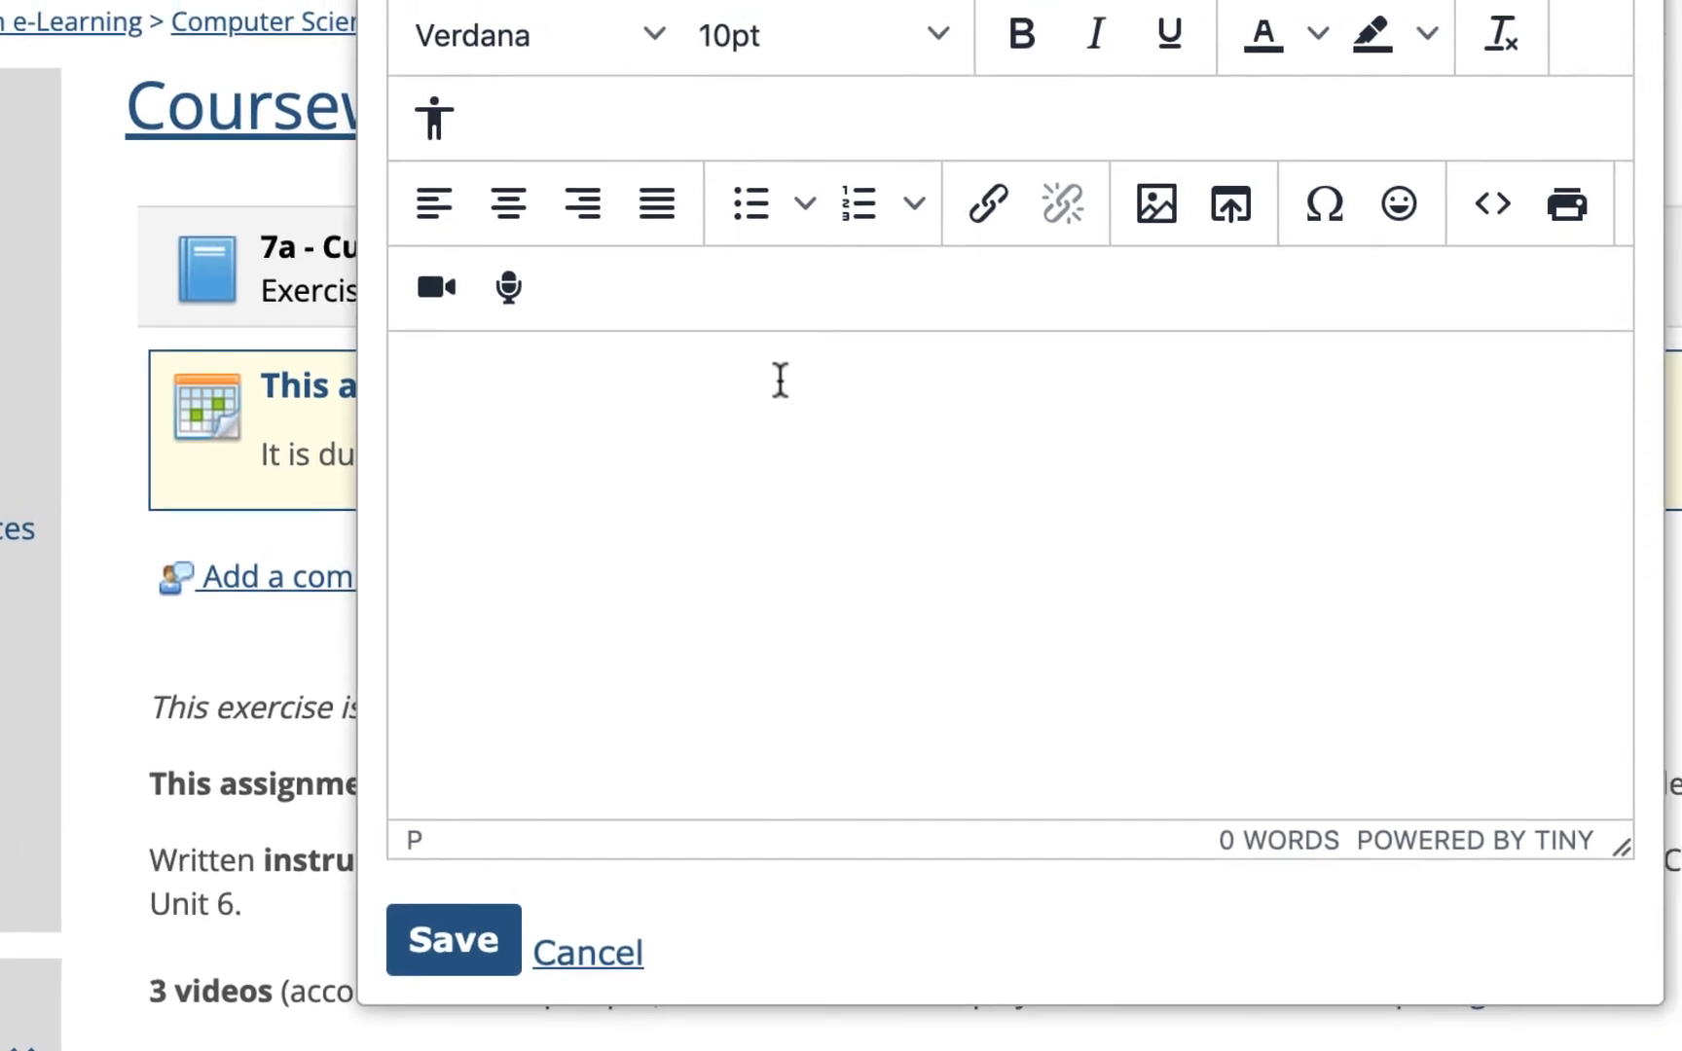
{"action": "type", "text": "Complete -"}
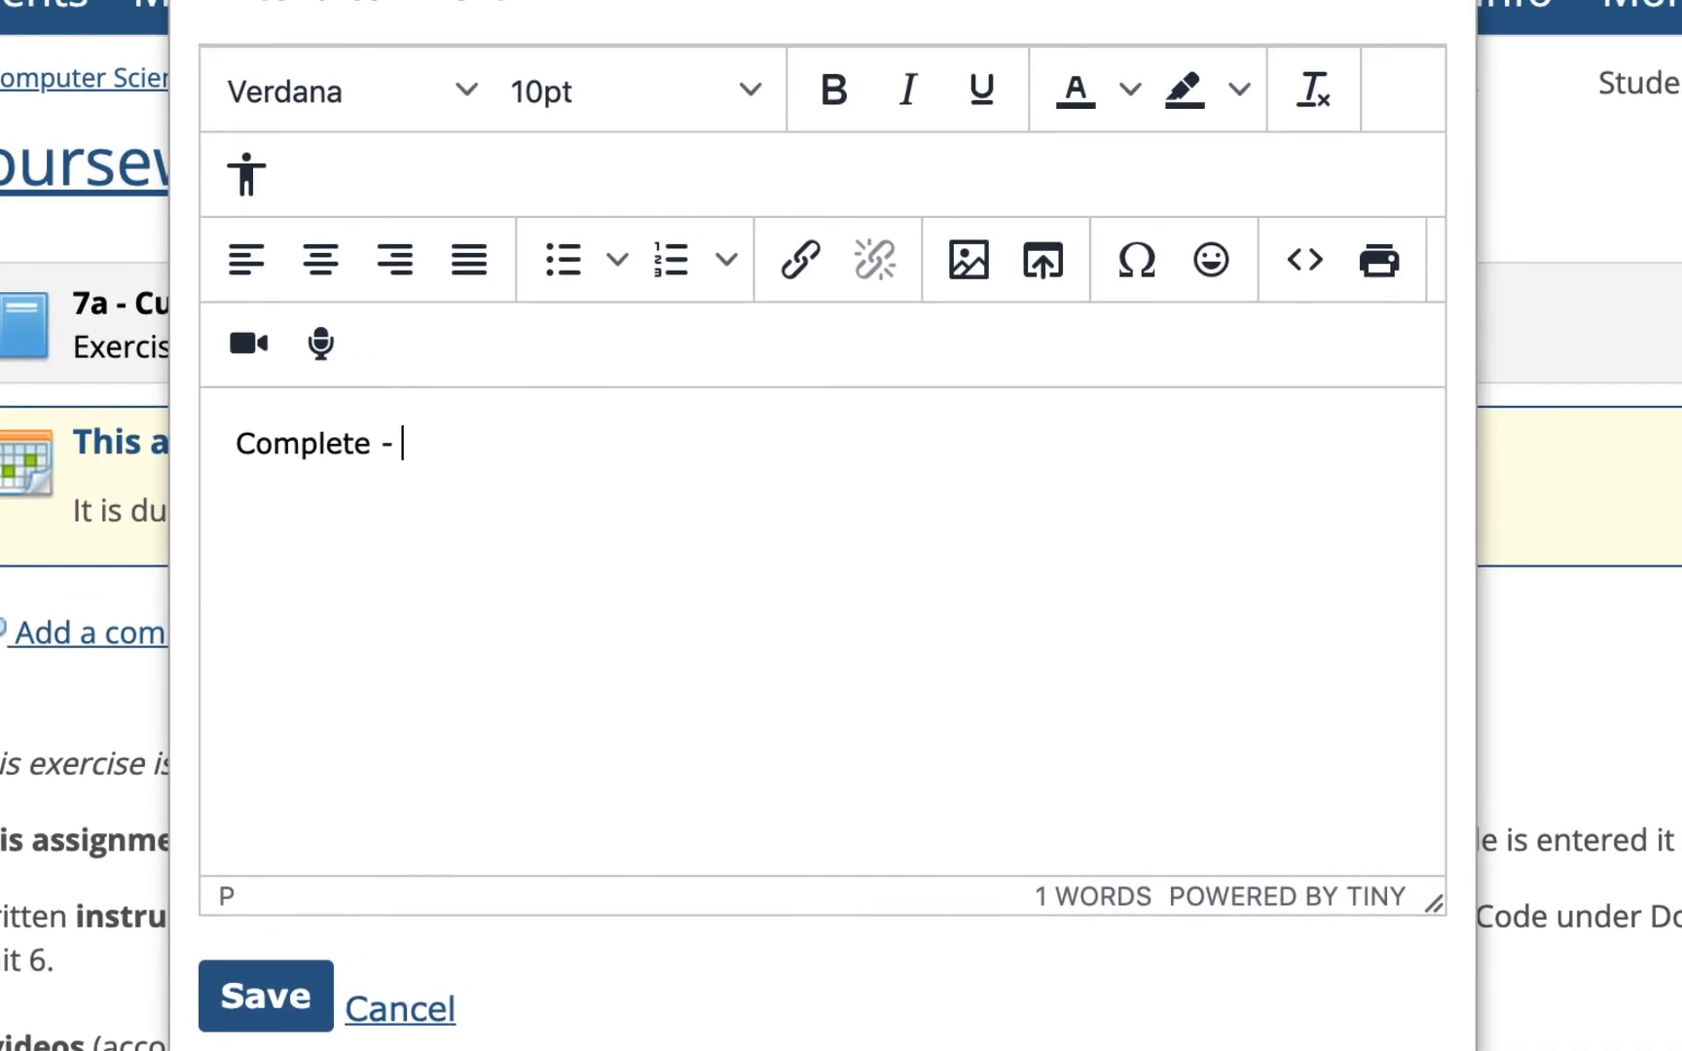
Step: Switch to the Tinkercad dashboard and open the account profile options to look up the username
{"action": "left_click", "coordinate": [769, 35]}
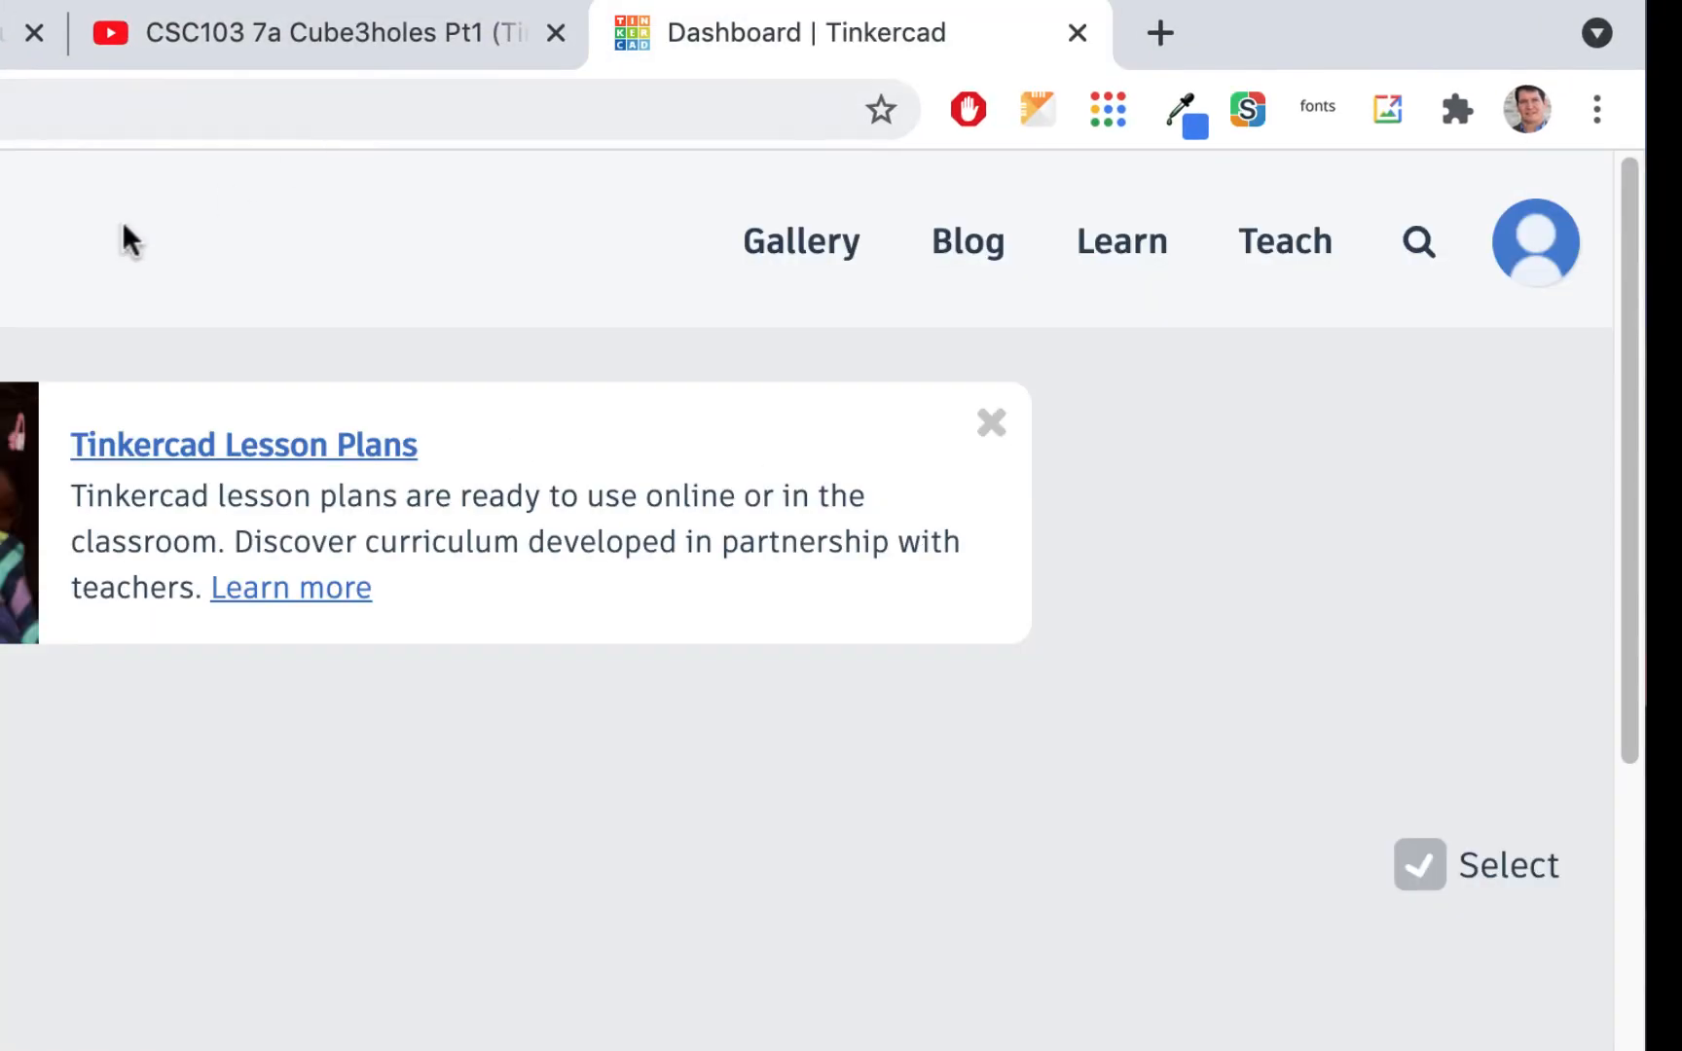
{"action": "left_click", "coordinate": [1543, 250]}
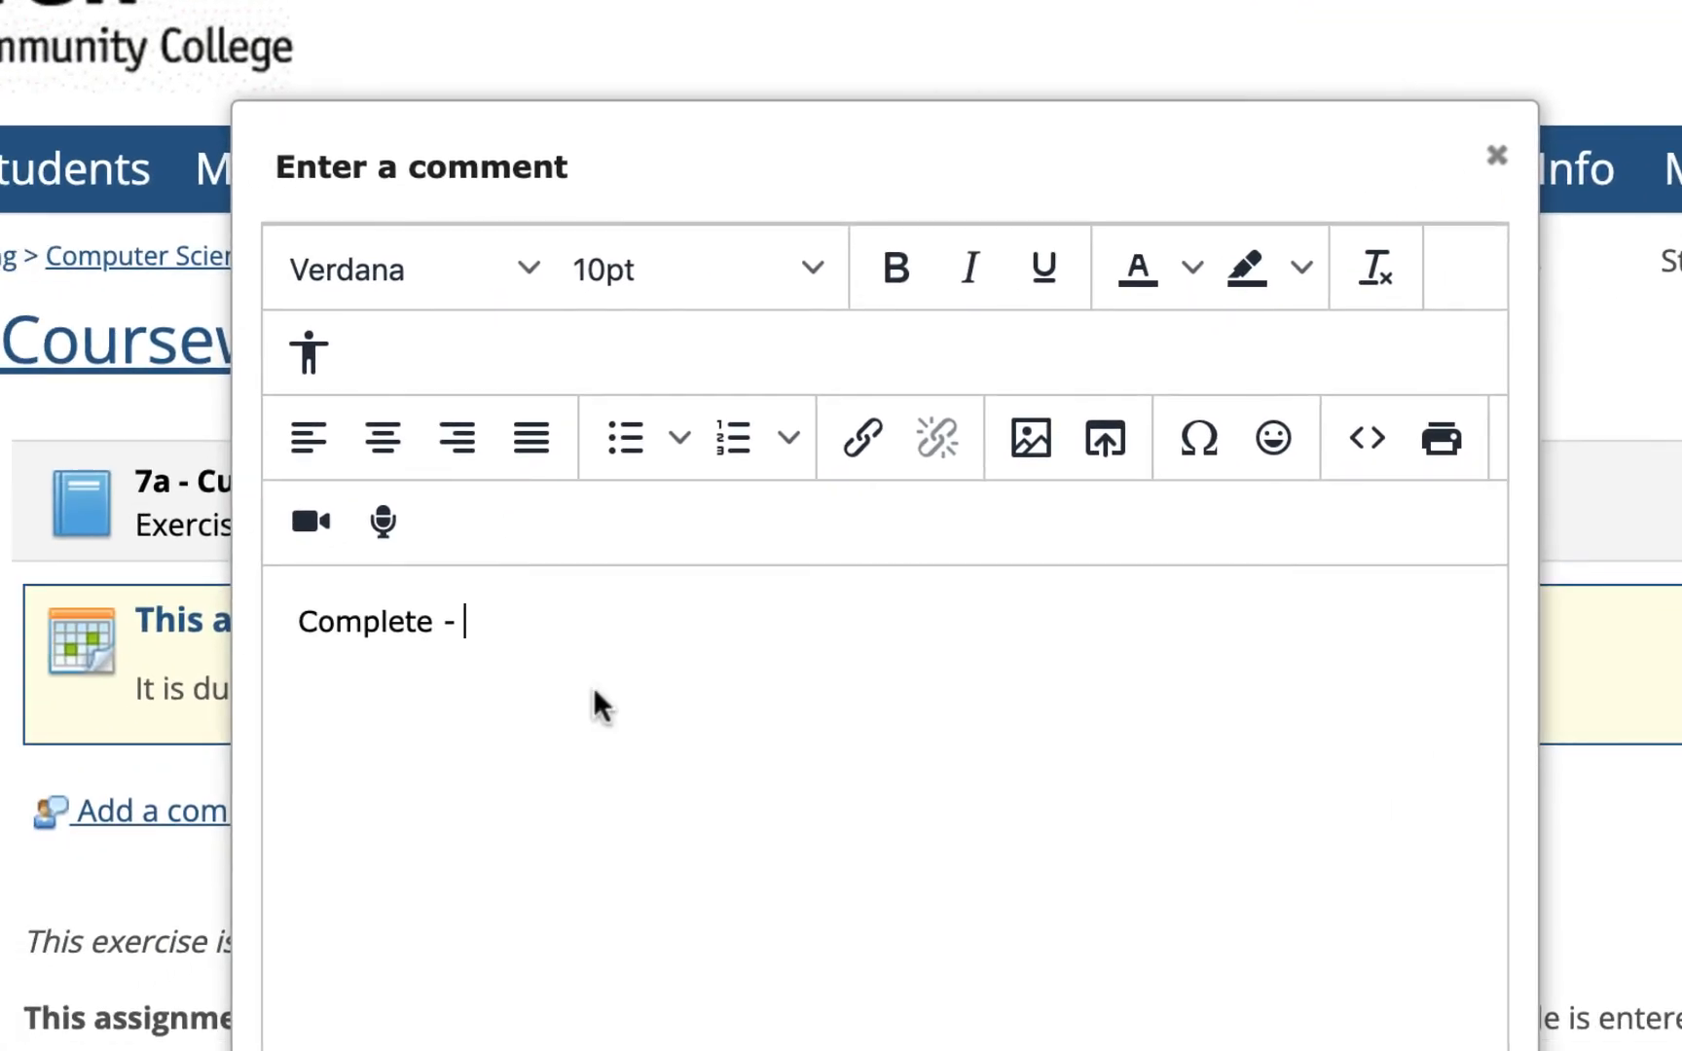
Step: Back in the e-Learning assignment comment, complete the text as "Complete in classroom -" followed by the username, and save the comment
{"action": "left_click", "coordinate": [440, 621]}
{"action": "type", "text": "in classr"}
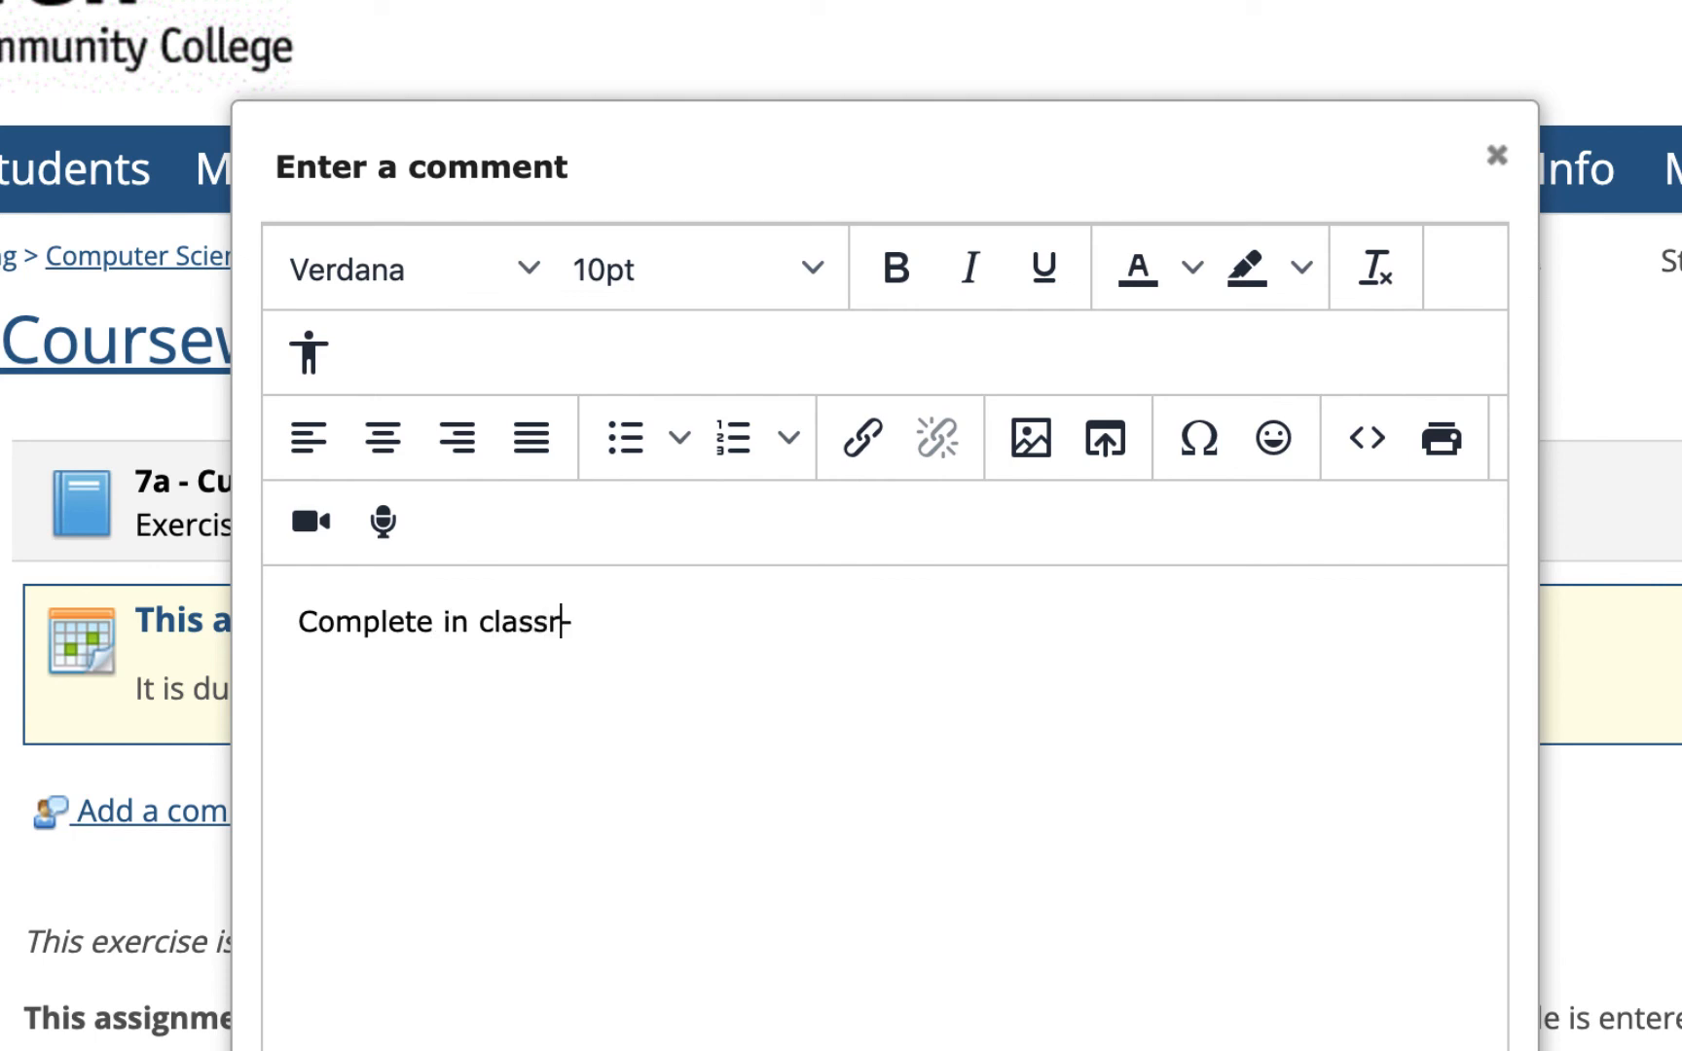
{"action": "type", "text": "oom"}
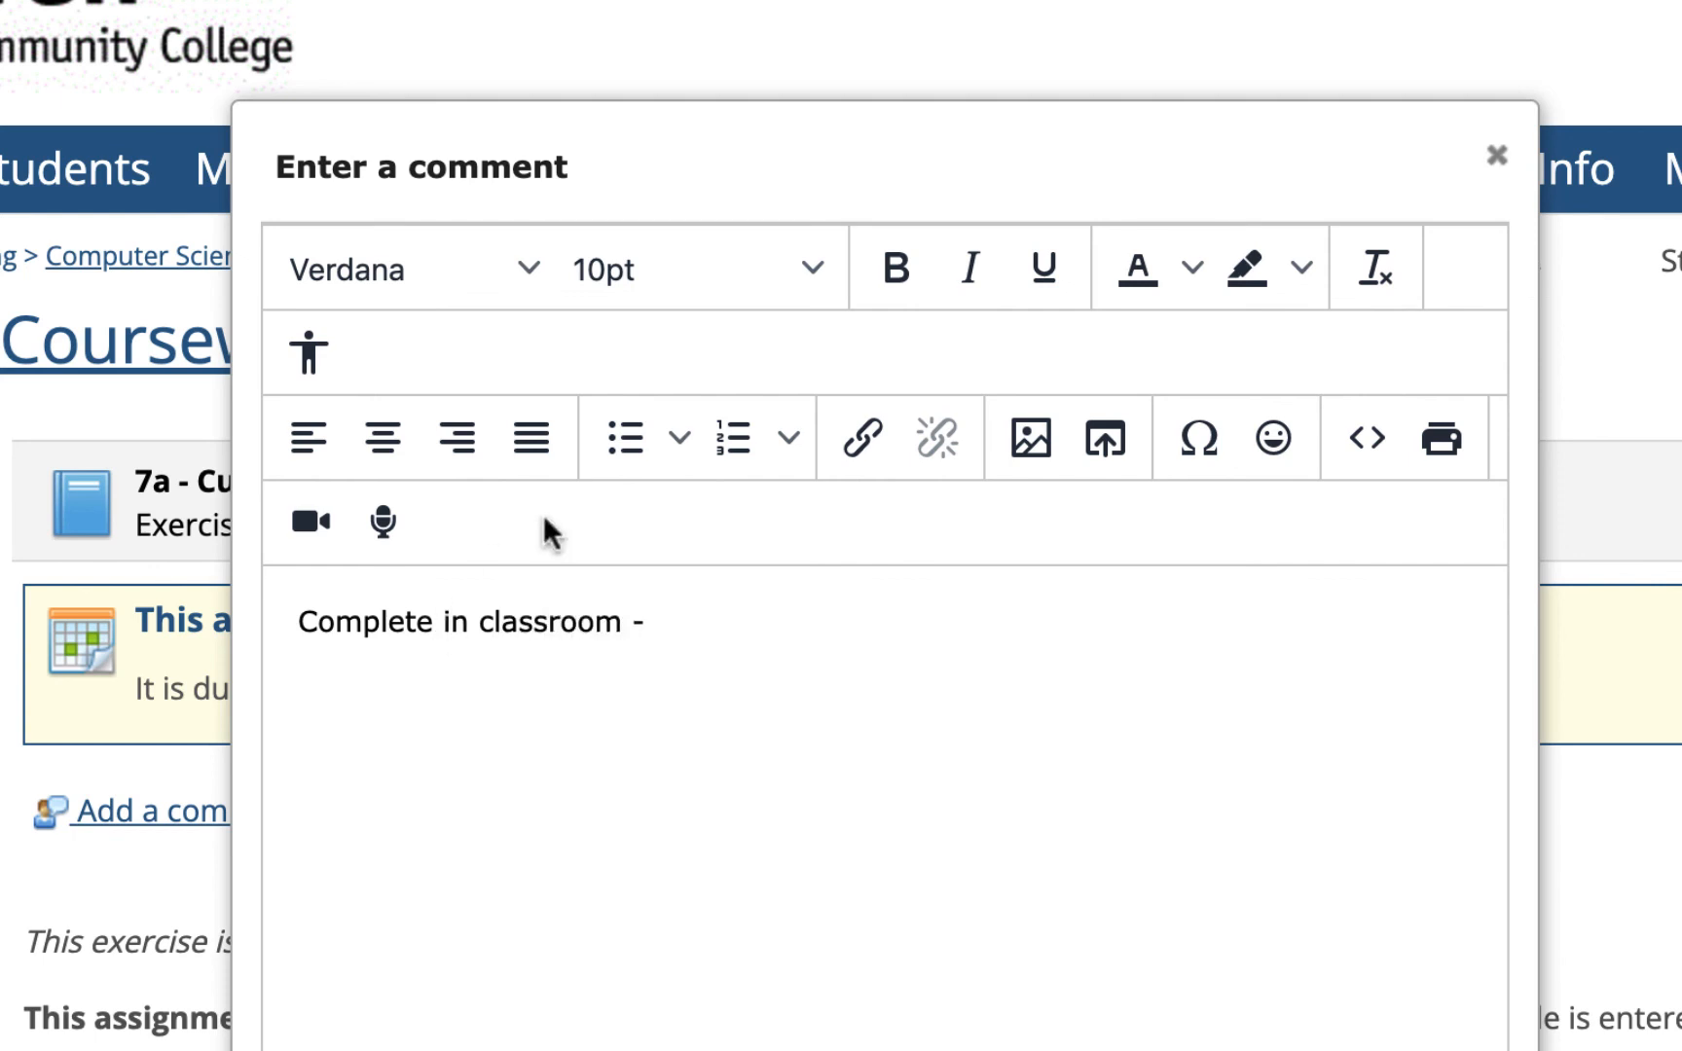
{"action": "left_click", "coordinate": [707, 613]}
{"action": "type", "text": "cjmy"}
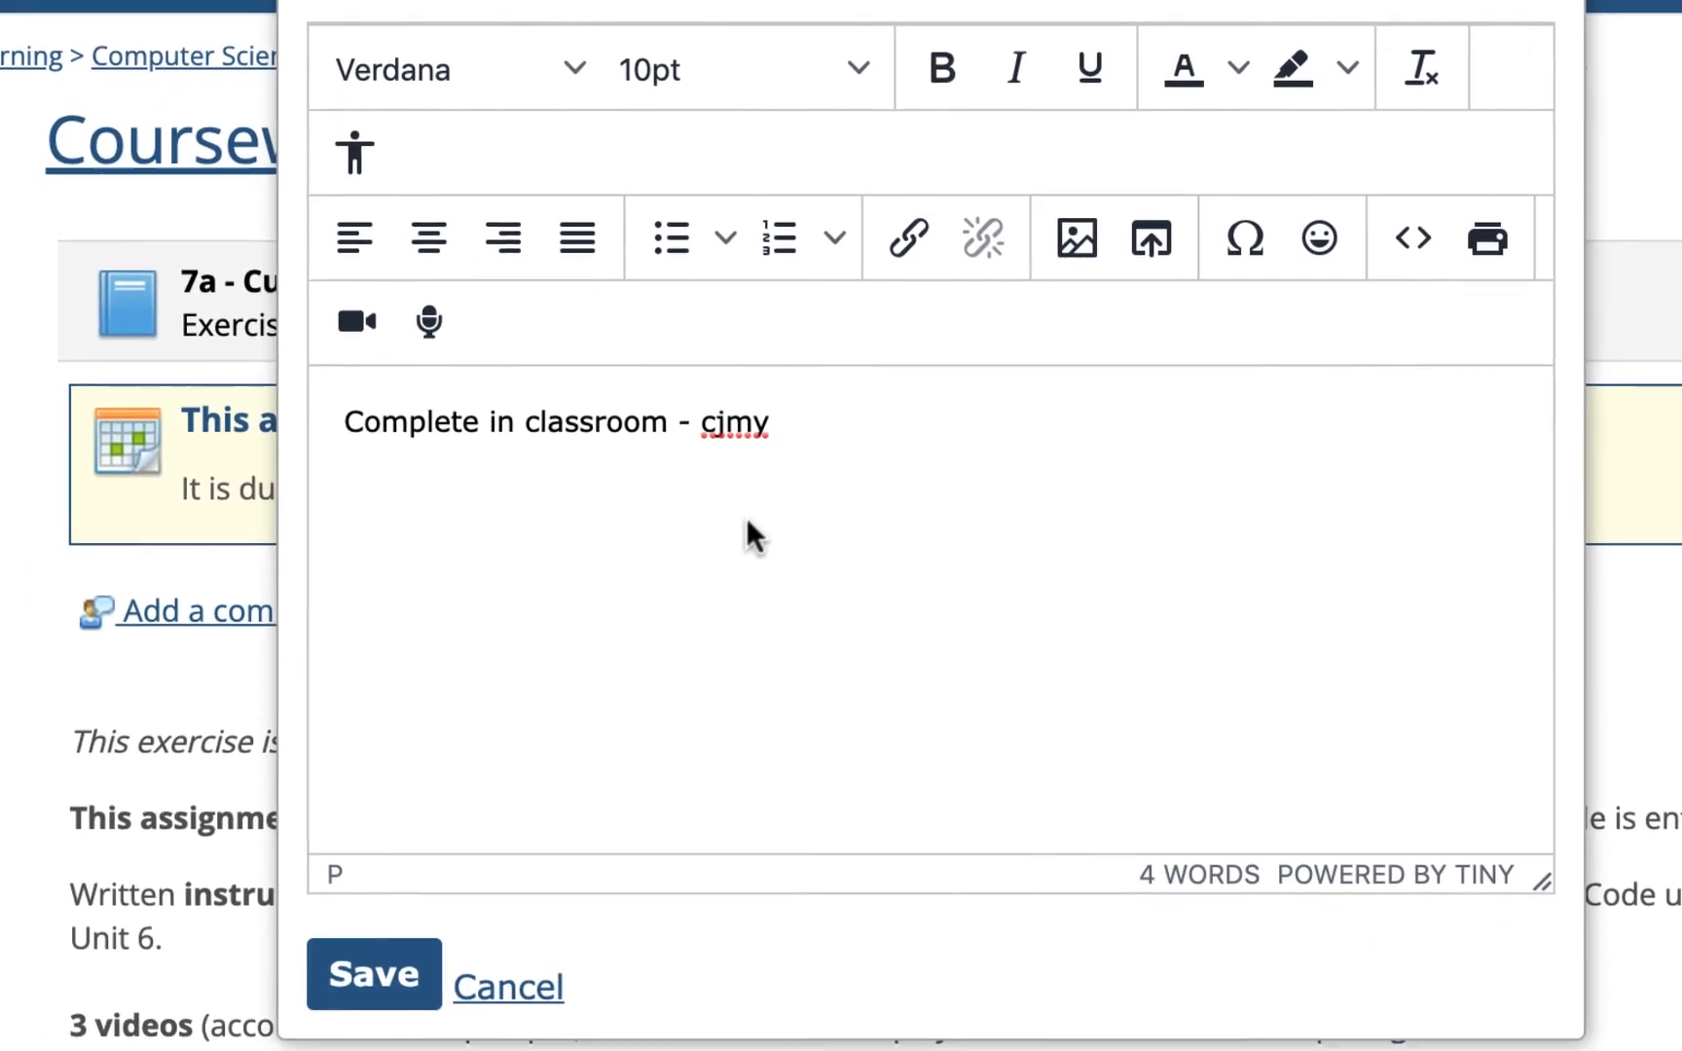
{"action": "left_click", "coordinate": [428, 964]}
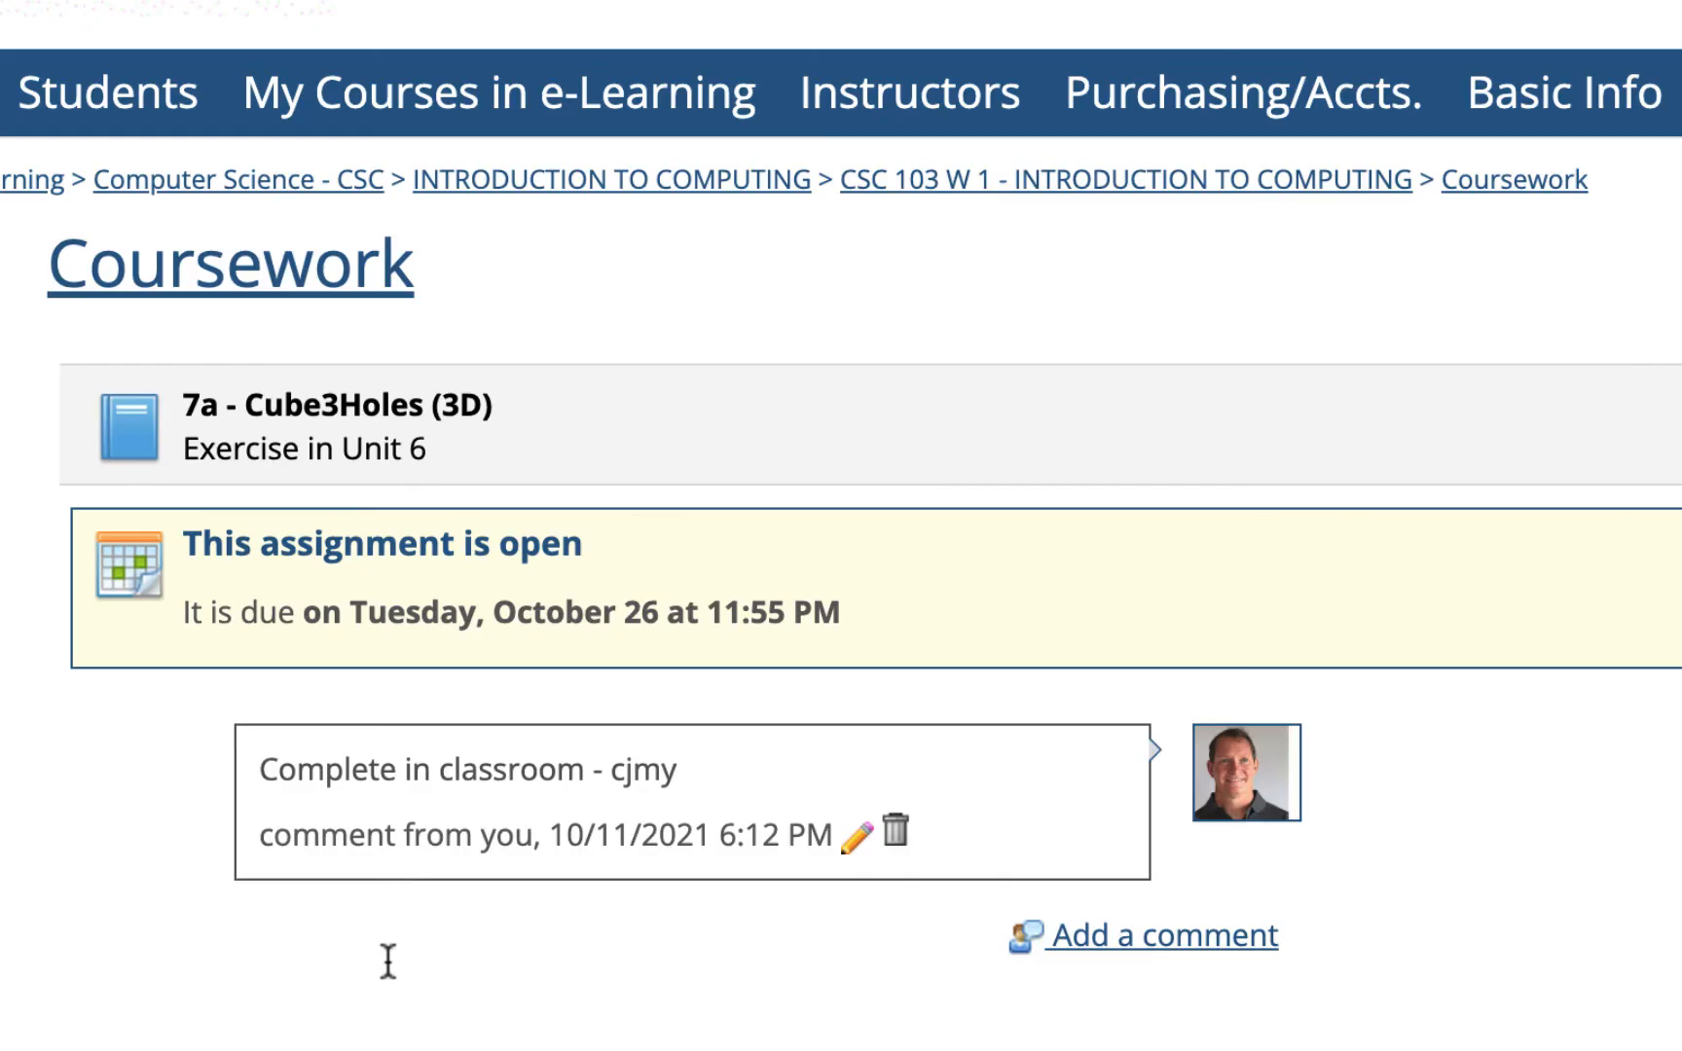